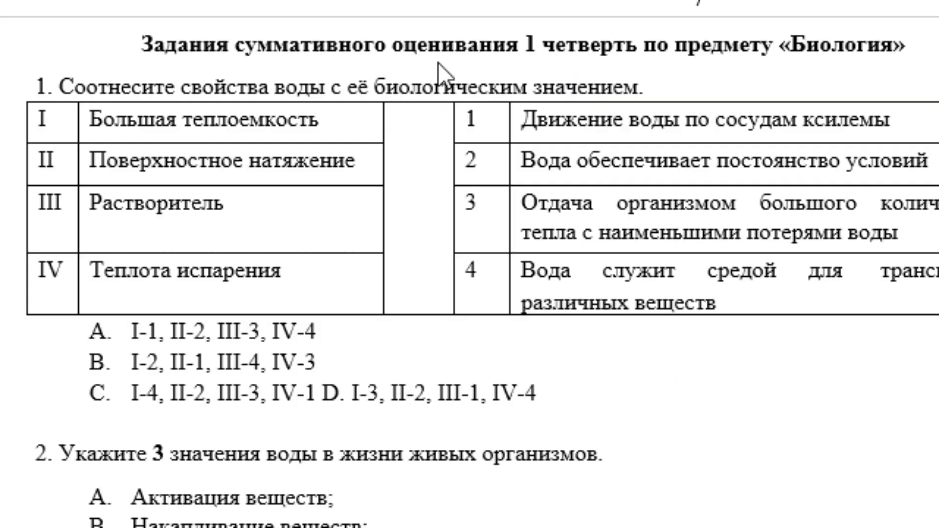
Step: Highlight question 1's answer B, 'I-2, II-1, III-4, IV-3', in yellow
{"action": "left_click_drag", "start_coordinate": [524, 48], "coordinate": [757, 93]}
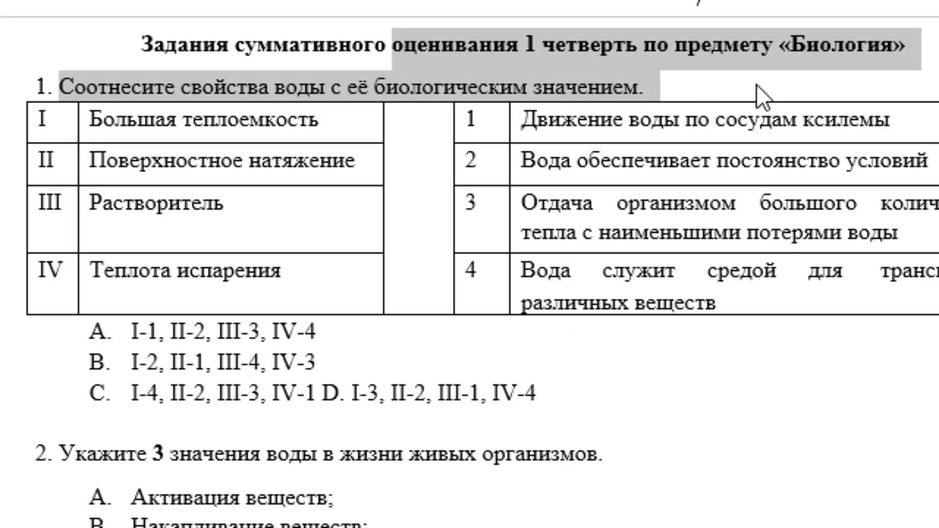
{"action": "left_click", "coordinate": [806, 44]}
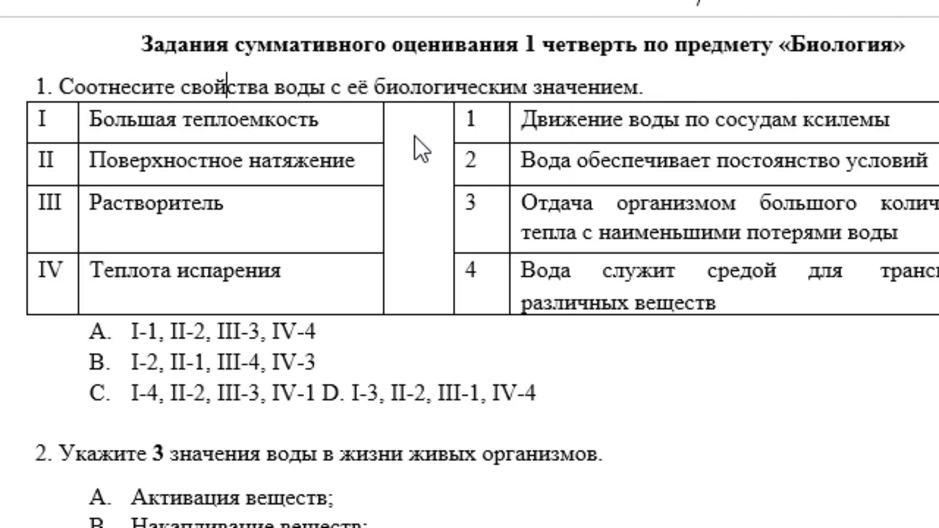
{"action": "left_click", "coordinate": [95, 120]}
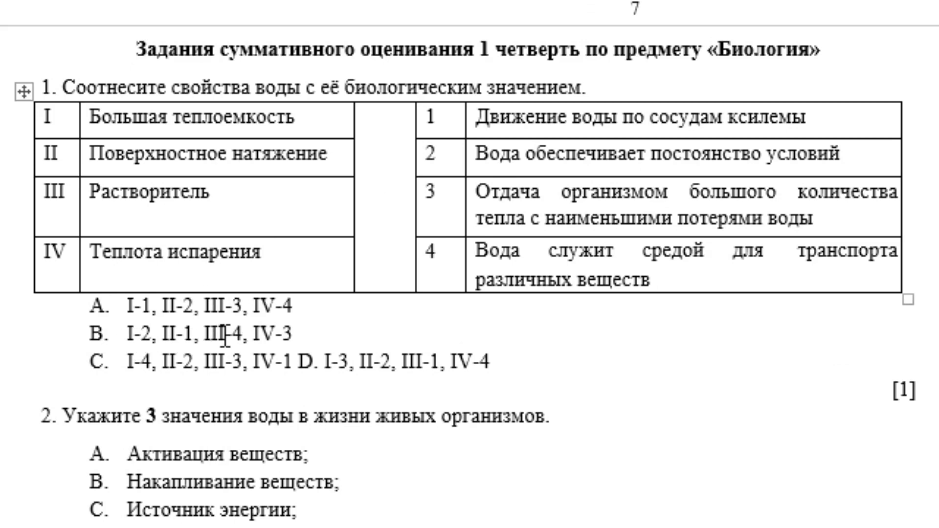
{"action": "left_click_drag", "start_coordinate": [128, 333], "coordinate": [337, 336]}
{"action": "left_click", "coordinate": [471, 283]}
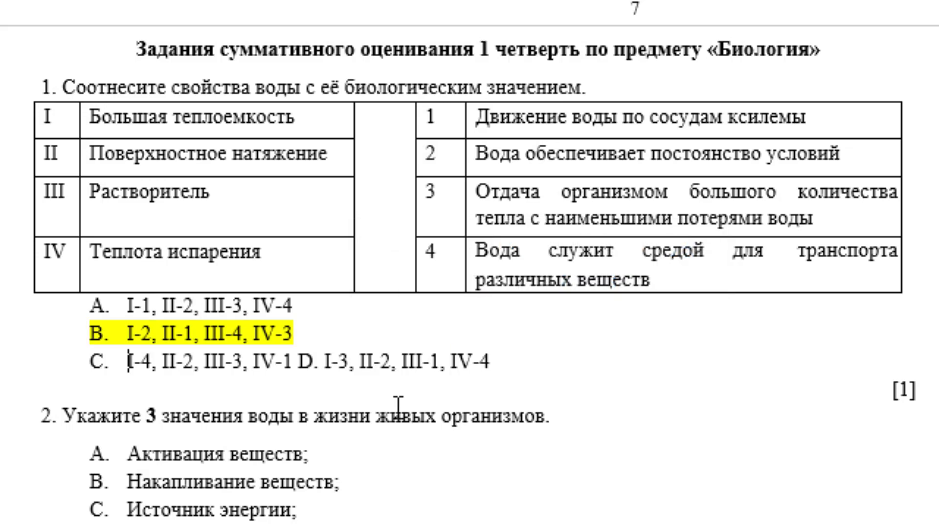
{"action": "scroll", "coordinate": [398, 406], "scroll_direction": "down", "scroll_amount": 2}
{"action": "scroll", "coordinate": [397, 465], "scroll_direction": "down", "scroll_amount": 2}
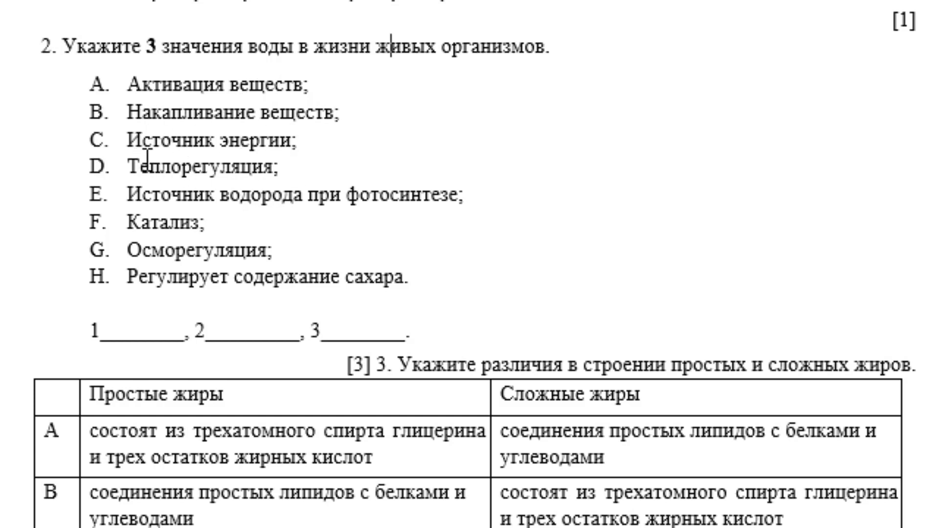
Step: Highlight question 2's options D Теплорегуляция, E Источник водорода при фотосинтезе and G Осморегуляция in yellow
{"action": "double_click", "coordinate": [212, 167]}
{"action": "left_click", "coordinate": [281, 113]}
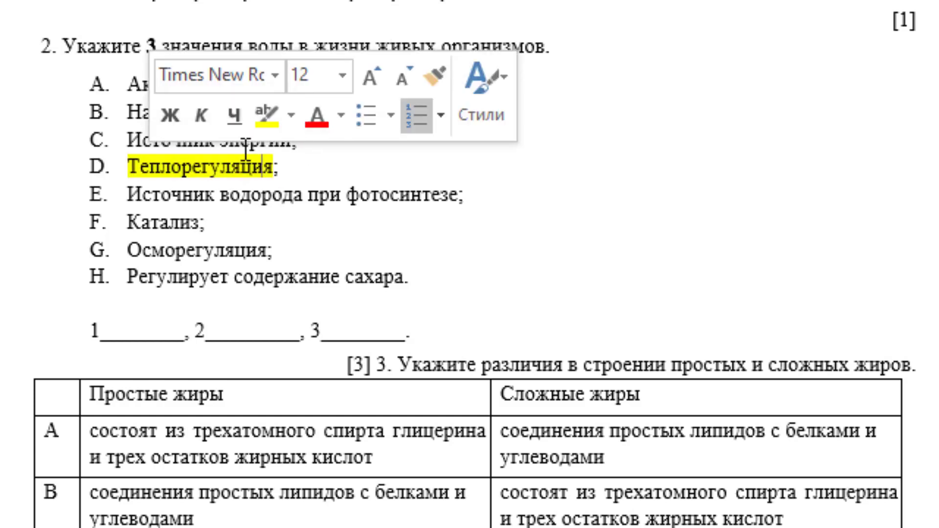
{"action": "left_click_drag", "start_coordinate": [190, 194], "coordinate": [481, 197]}
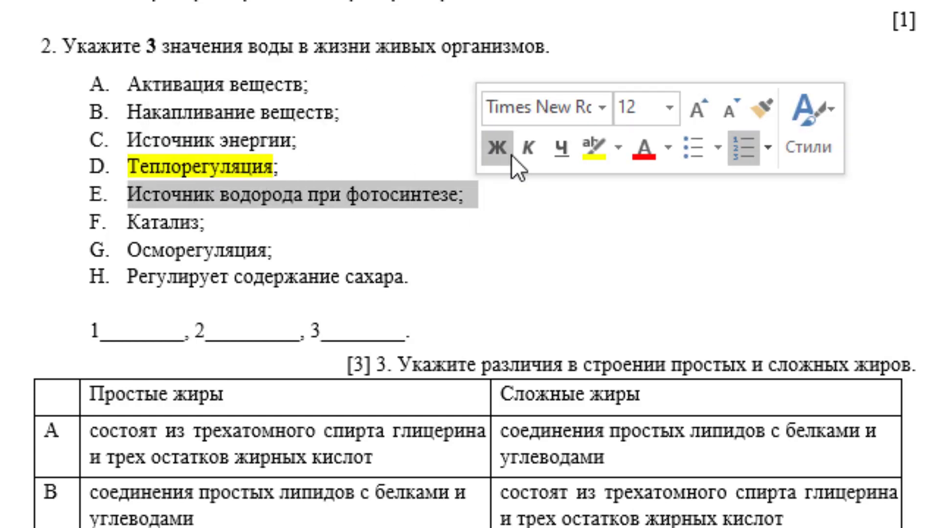
{"action": "left_click", "coordinate": [598, 159]}
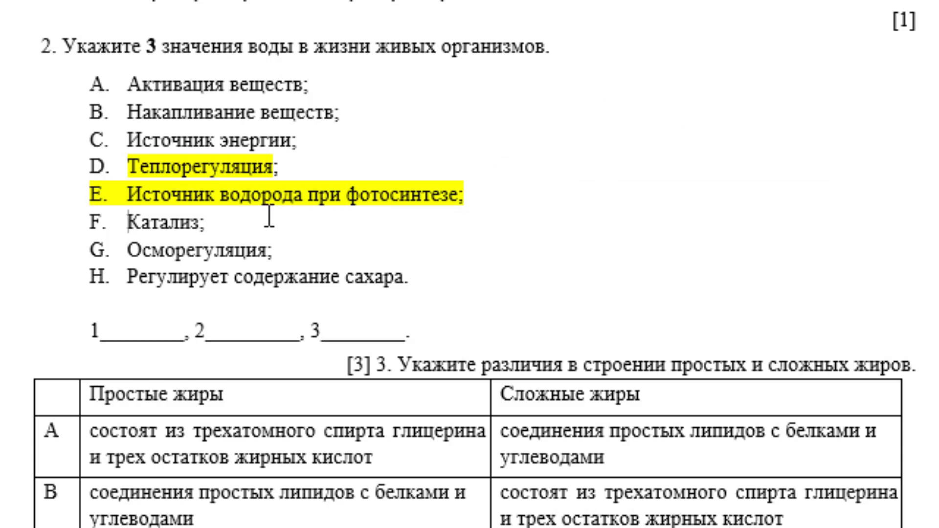
{"action": "double_click", "coordinate": [166, 249]}
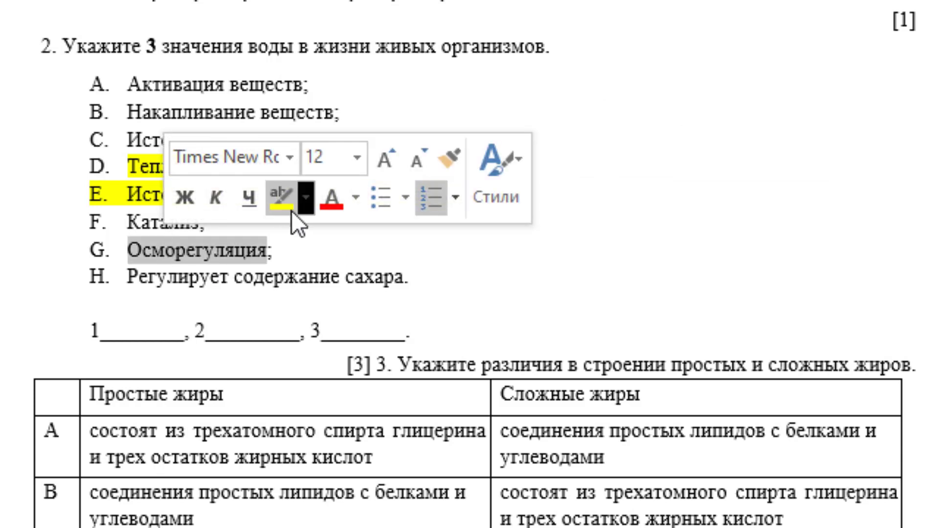
{"action": "left_click", "coordinate": [280, 197]}
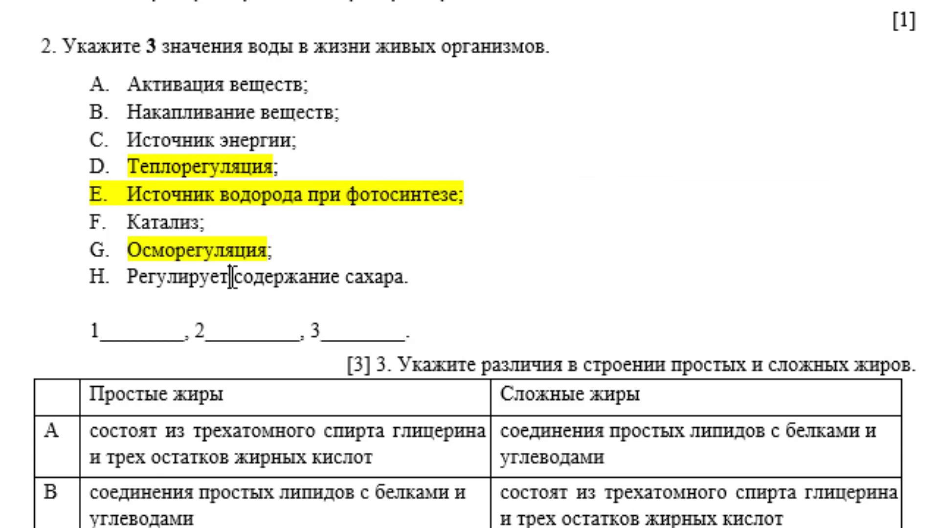
{"action": "scroll", "coordinate": [233, 277], "scroll_direction": "down", "scroll_amount": 1}
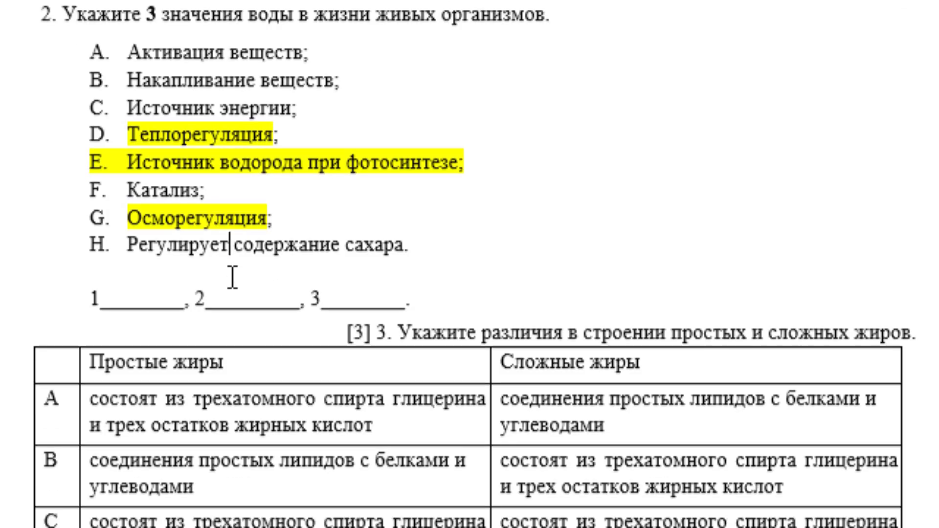
{"action": "scroll", "coordinate": [233, 277], "scroll_direction": "down", "scroll_amount": 5}
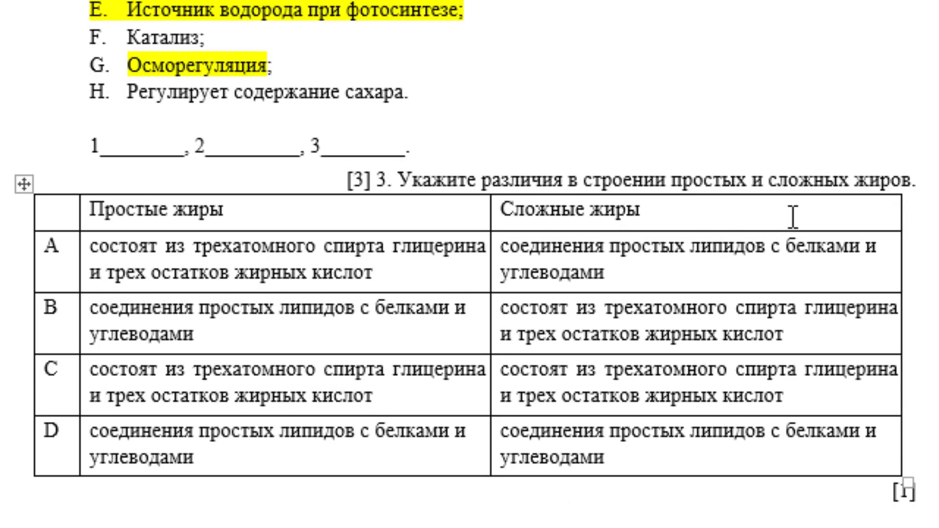
{"action": "scroll", "coordinate": [792, 217], "scroll_direction": "up", "scroll_amount": 4}
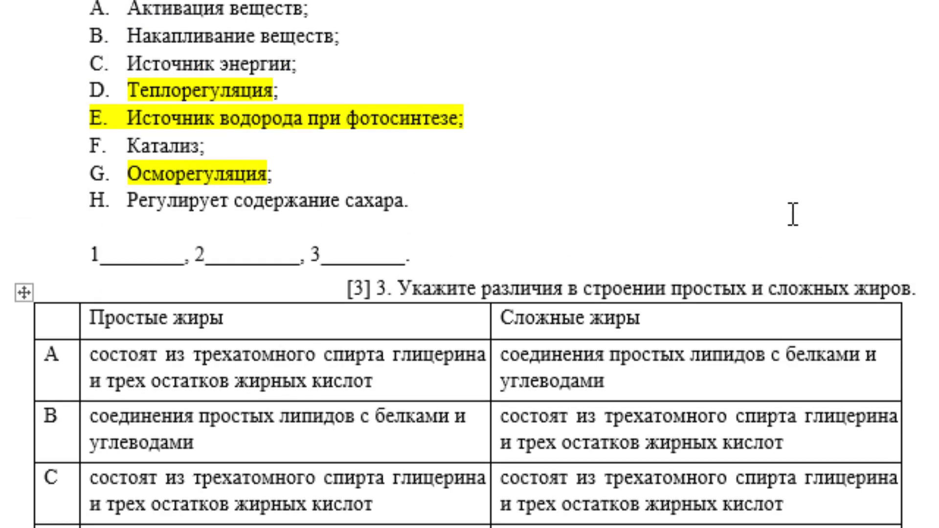
{"action": "scroll", "coordinate": [792, 213], "scroll_direction": "up", "scroll_amount": 2}
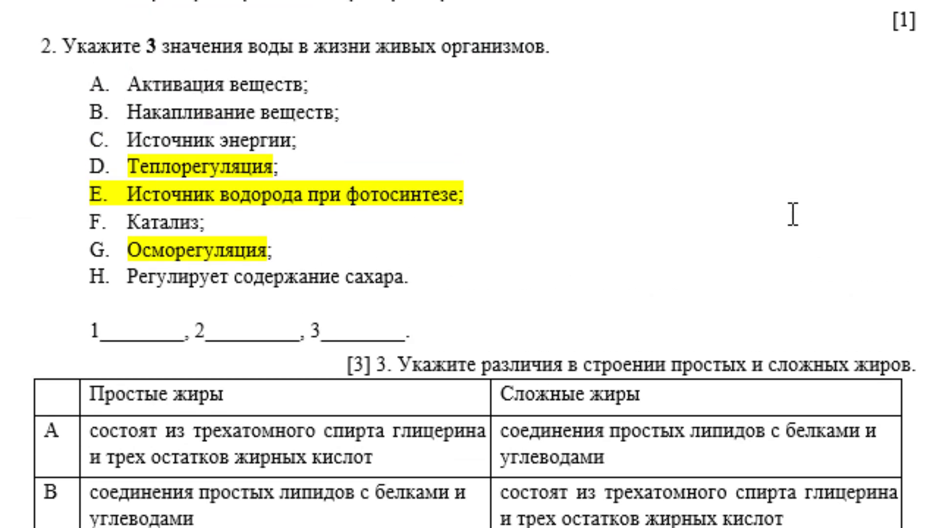
{"action": "scroll", "coordinate": [793, 215], "scroll_direction": "down", "scroll_amount": 6}
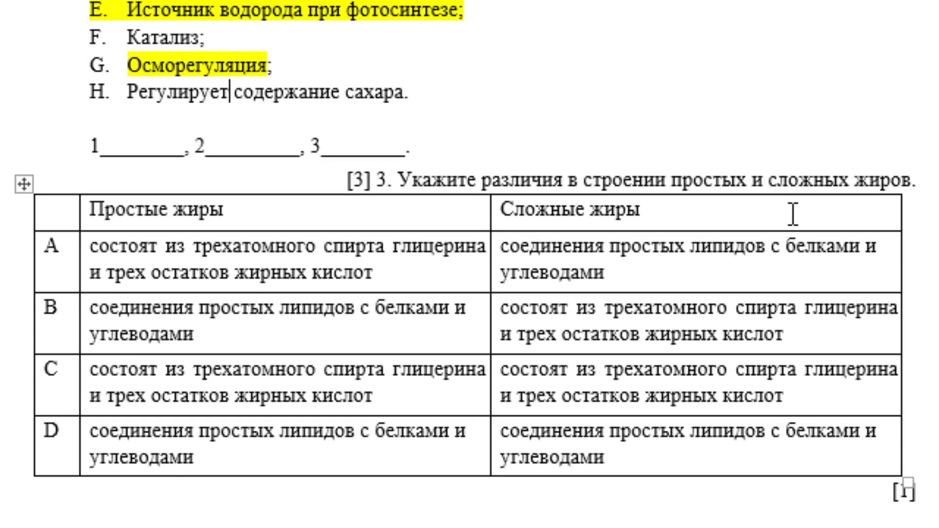
{"action": "scroll", "coordinate": [792, 214], "scroll_direction": "up", "scroll_amount": 1}
{"action": "scroll", "coordinate": [794, 215], "scroll_direction": "up", "scroll_amount": 1}
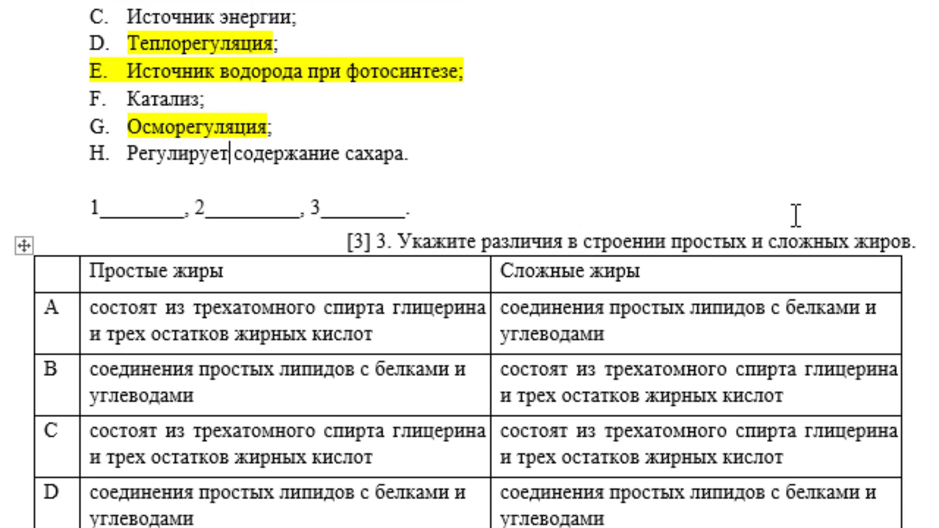
{"action": "scroll", "coordinate": [794, 214], "scroll_direction": "down", "scroll_amount": 1}
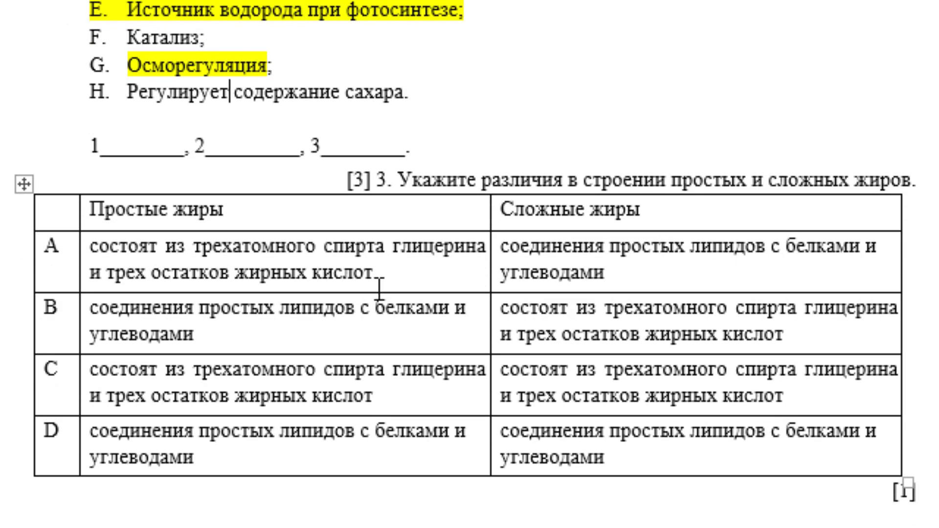
Step: Highlight the fats table's row letter A yellow, and left-align question 3's heading without the stray [3]
{"action": "left_click_drag", "start_coordinate": [64, 247], "coordinate": [42, 251]}
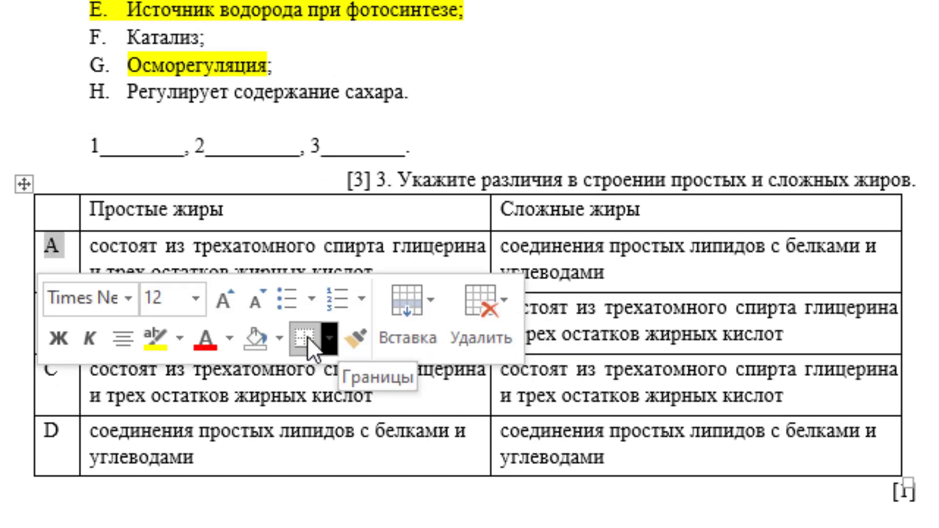
{"action": "left_click", "coordinate": [156, 338]}
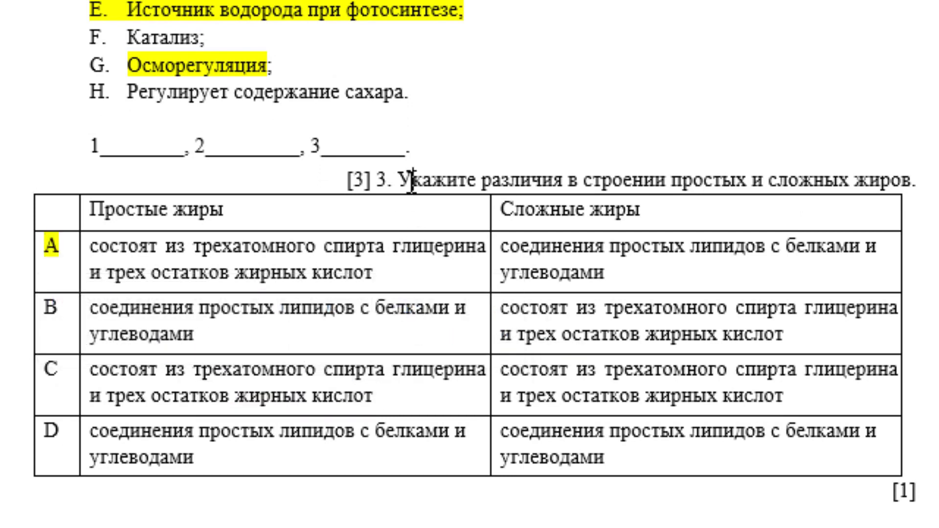
{"action": "key", "text": "ctrl+l"}
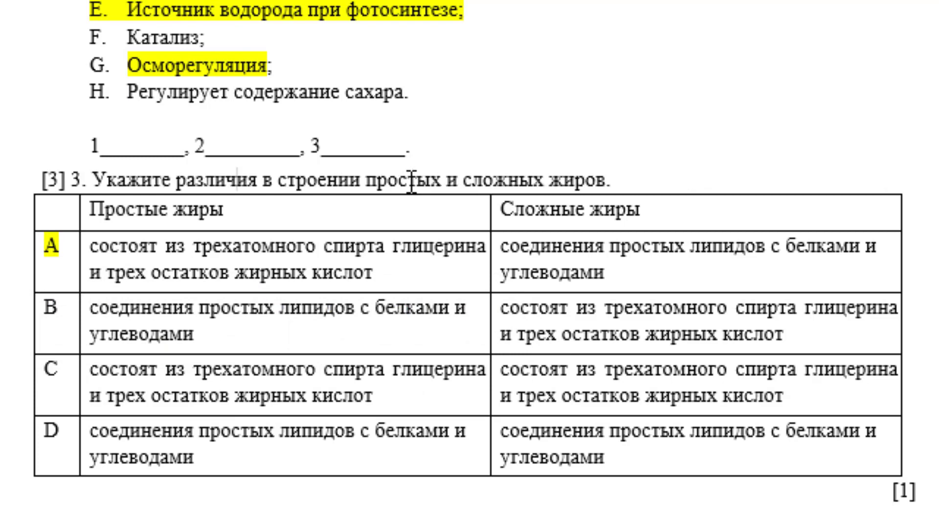
{"action": "mouse_move", "coordinate": [103, 184]}
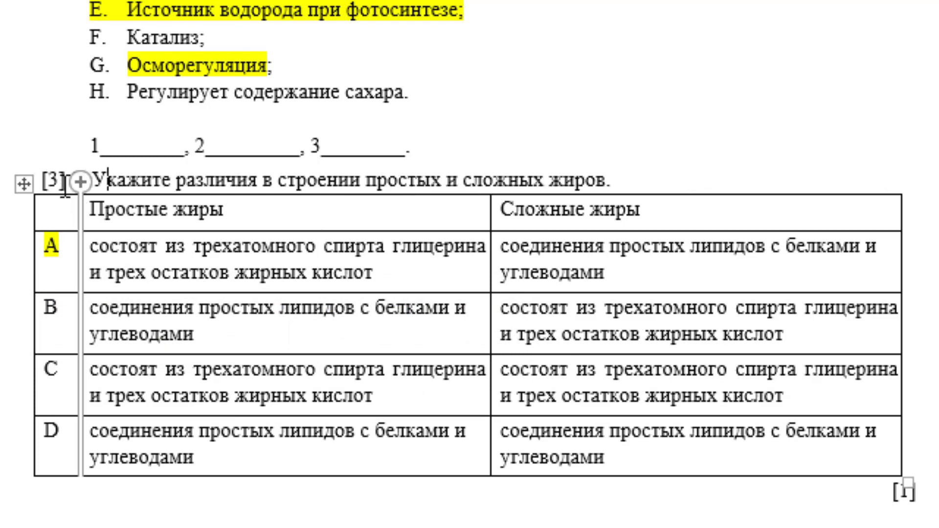
{"action": "key", "text": "Delete"}
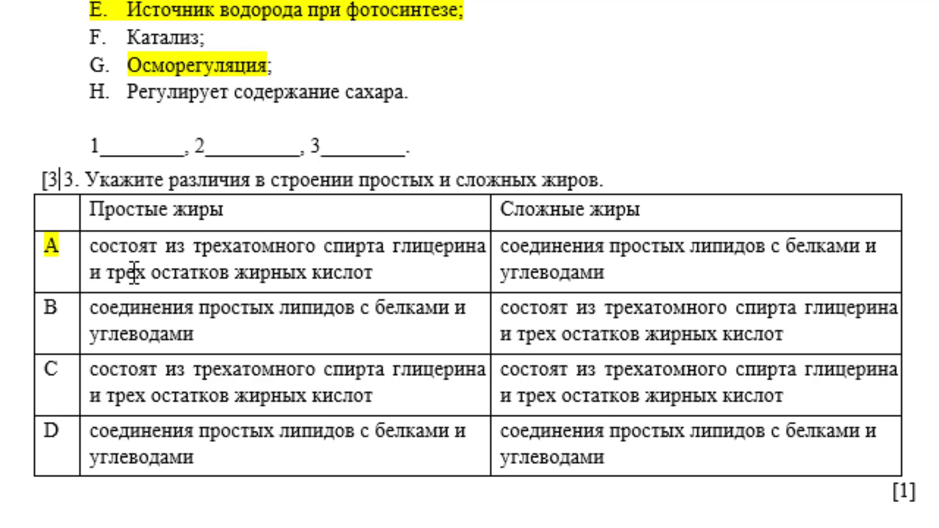
{"action": "key", "text": "BackSpace"}
{"action": "key", "text": "BackSpace"}
{"action": "key", "text": "BackSpace"}
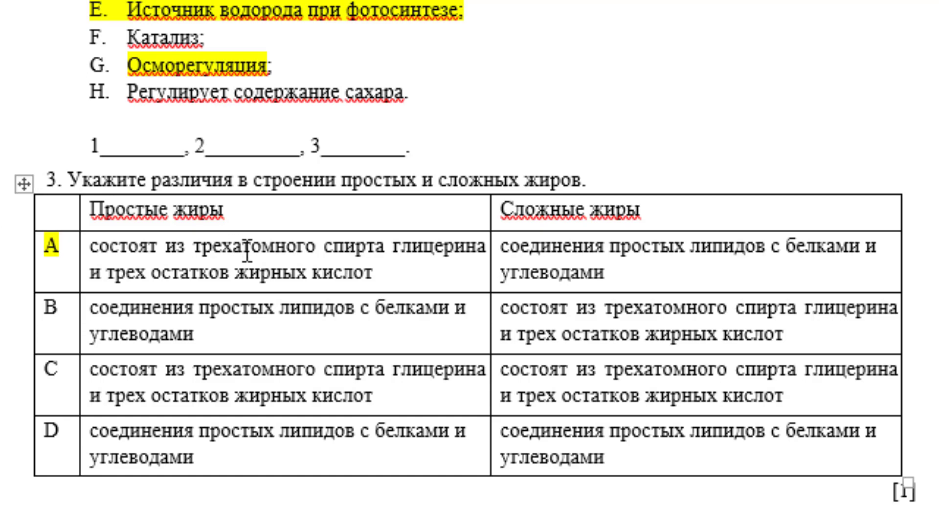
{"action": "scroll", "coordinate": [246, 252], "scroll_direction": "down", "scroll_amount": 3}
{"action": "scroll", "coordinate": [247, 252], "scroll_direction": "down", "scroll_amount": 5}
{"action": "scroll", "coordinate": [247, 252], "scroll_direction": "down", "scroll_amount": 3}
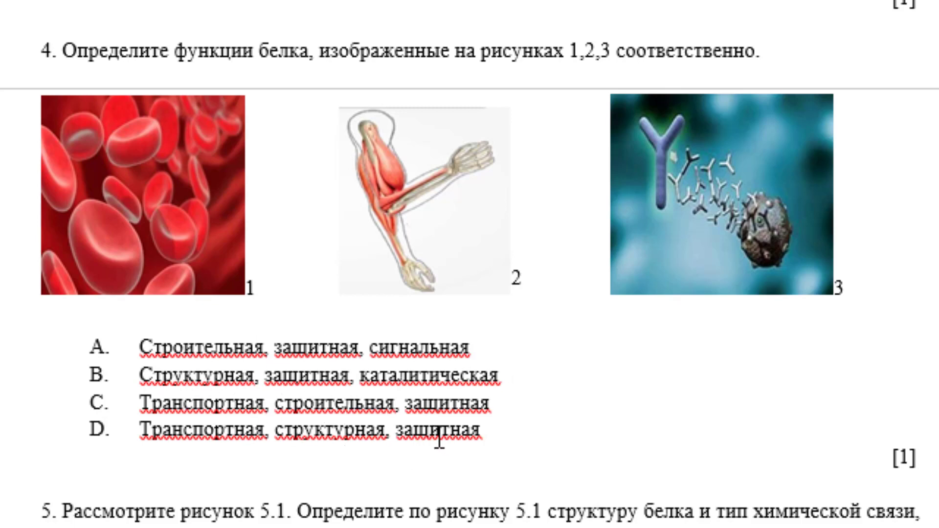
Step: Highlight question 4's option D, 'Транспортная, структурная, защитная', in yellow
{"action": "triple_click", "coordinate": [490, 432]}
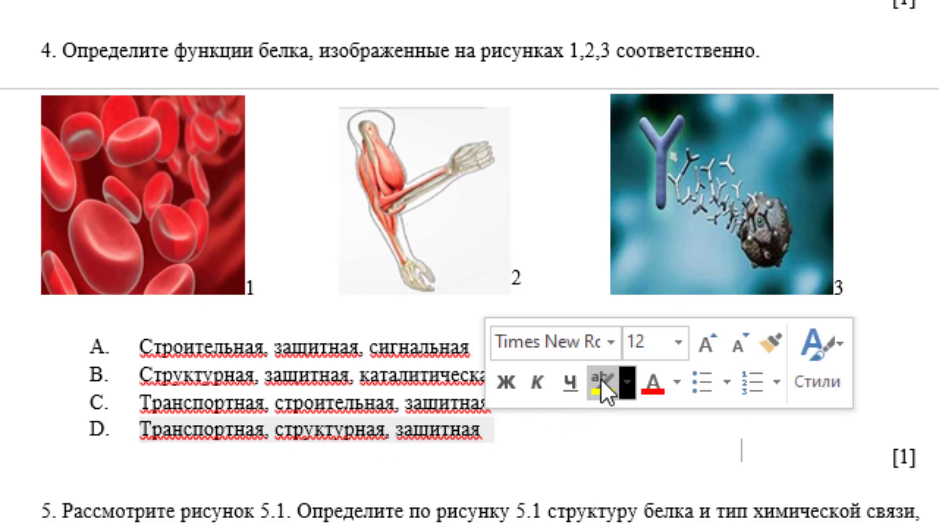
{"action": "left_click", "coordinate": [601, 381]}
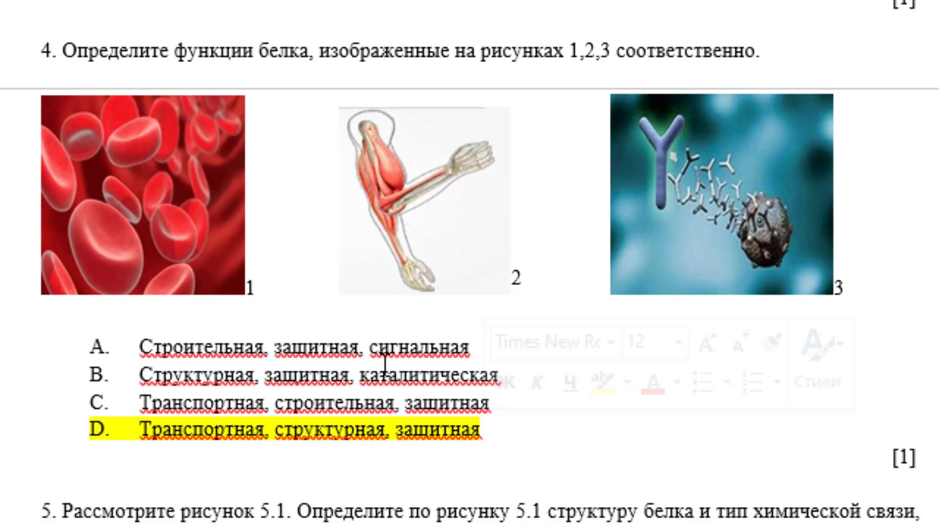
{"action": "scroll", "coordinate": [385, 365], "scroll_direction": "down", "scroll_amount": 1}
{"action": "scroll", "coordinate": [385, 365], "scroll_direction": "down", "scroll_amount": 4}
{"action": "scroll", "coordinate": [385, 364], "scroll_direction": "down", "scroll_amount": 4}
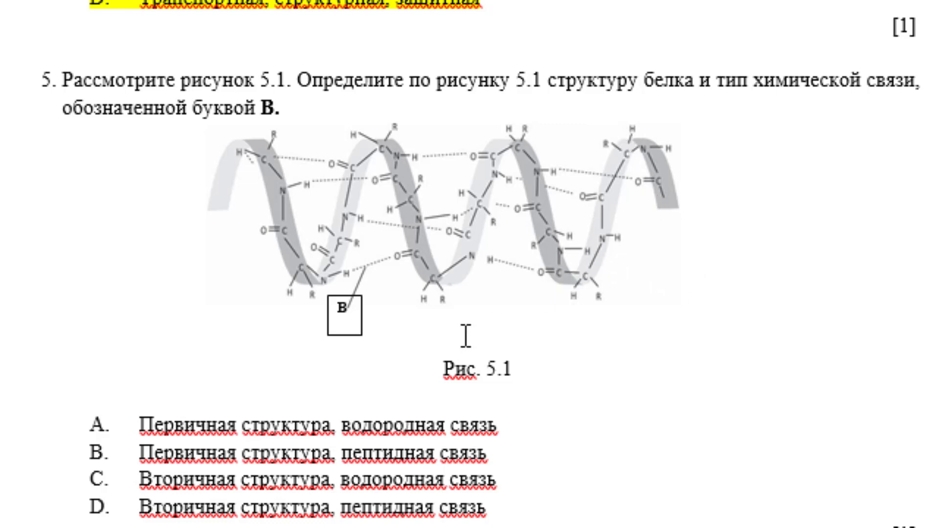
{"action": "scroll", "coordinate": [465, 336], "scroll_direction": "down", "scroll_amount": 3}
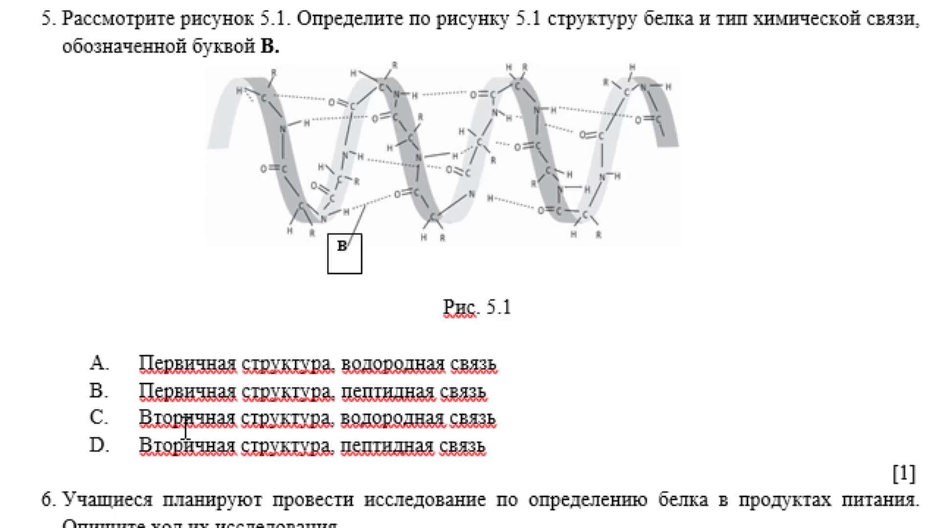
{"action": "left_click_drag", "start_coordinate": [175, 418], "coordinate": [547, 413]}
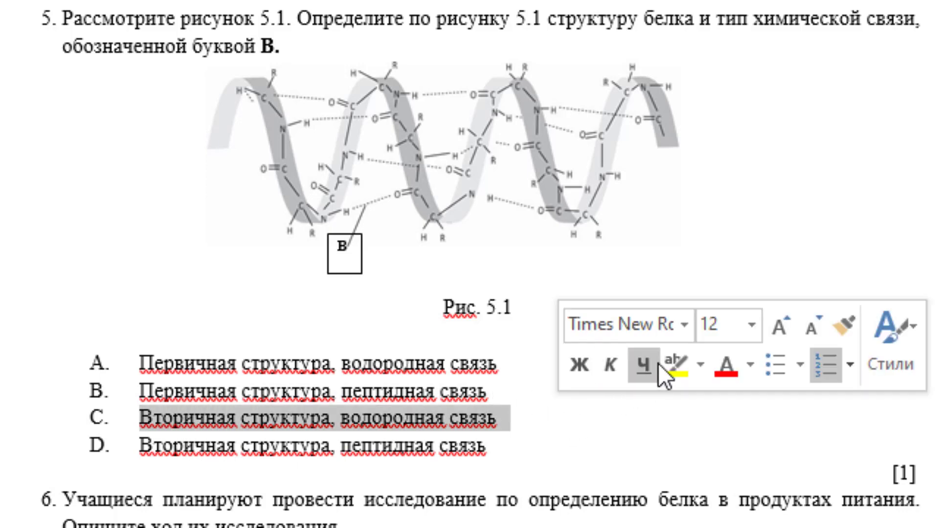
{"action": "left_click", "coordinate": [685, 372]}
{"action": "scroll", "coordinate": [686, 372], "scroll_direction": "down", "scroll_amount": 5}
{"action": "mouse_move", "coordinate": [339, 378]}
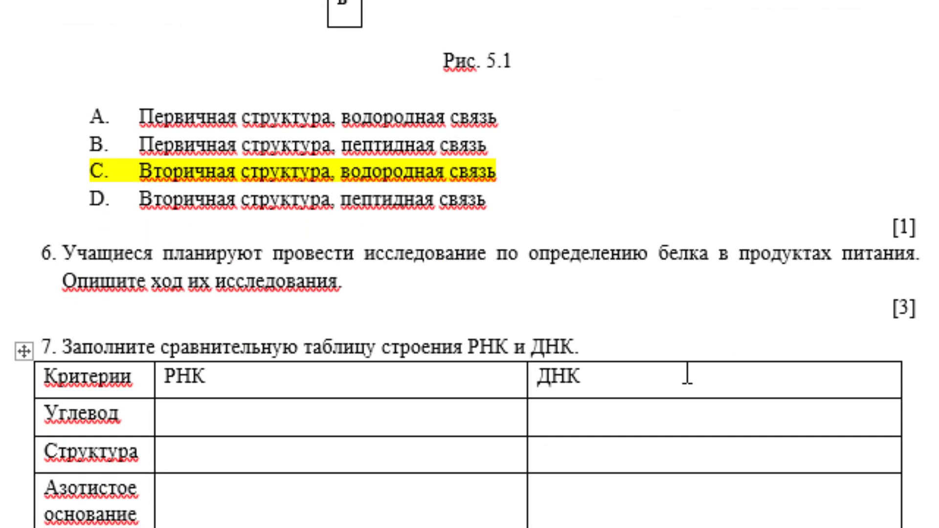
{"action": "scroll", "coordinate": [686, 373], "scroll_direction": "down", "scroll_amount": 4}
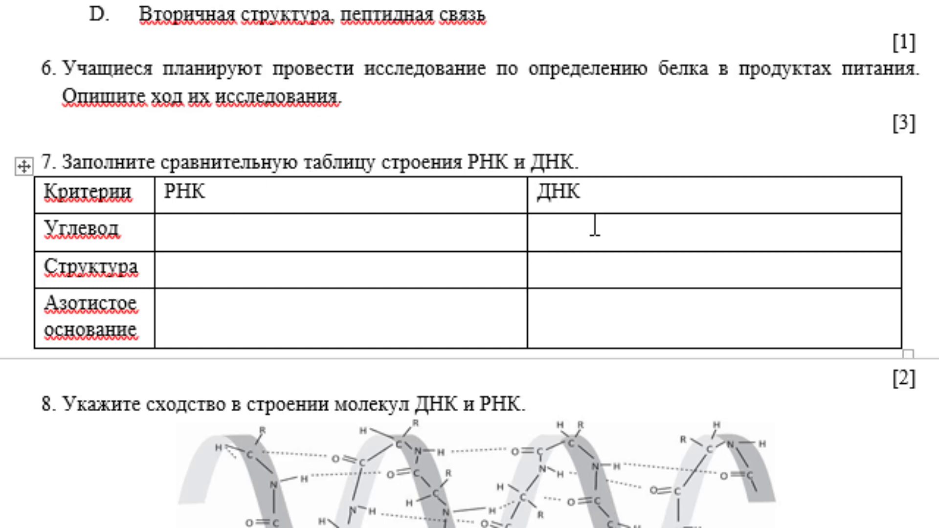
Step: Start an unnumbered answer line under question 6 reading '1) биуретовая реакция'
{"action": "left_click", "coordinate": [376, 98]}
{"action": "key", "text": "Return"}
{"action": "key", "text": "BackSpace"}
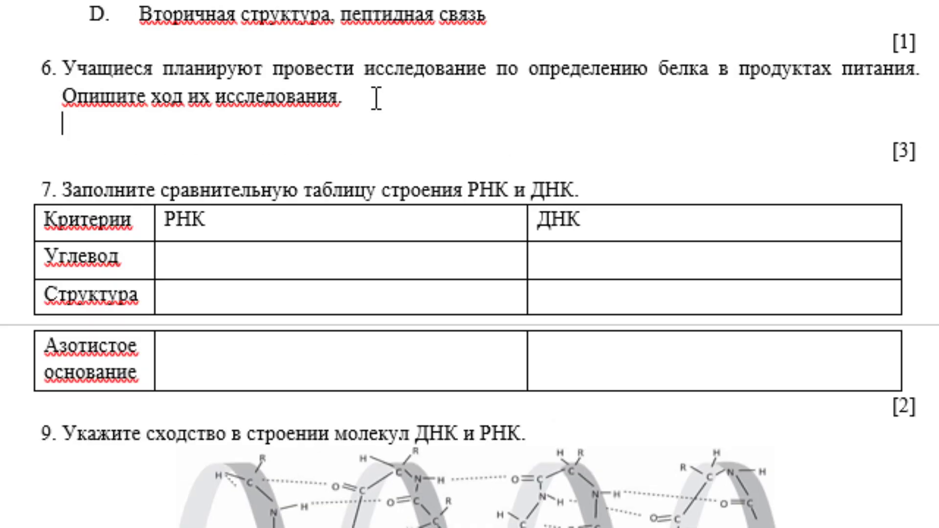
{"action": "type", "text": "1) "}
{"action": "type", "text": "би"}
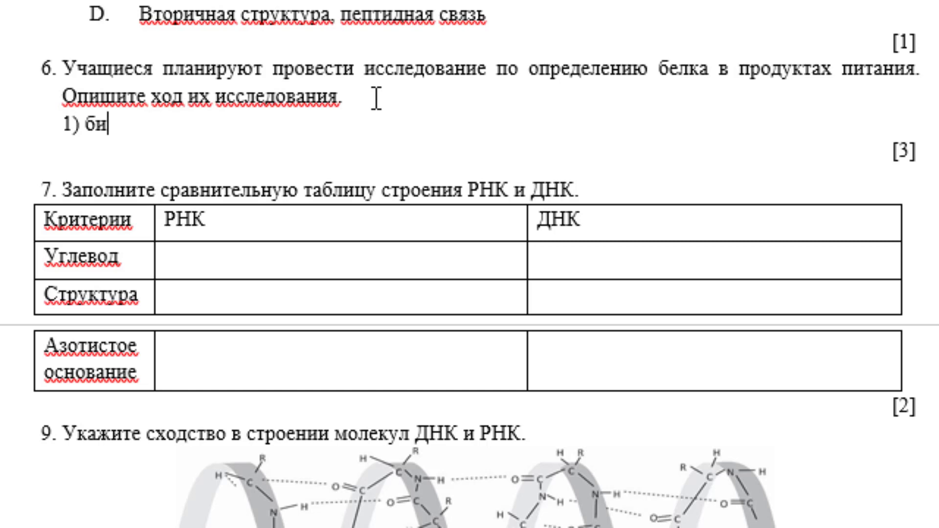
{"action": "type", "text": "у"}
{"action": "type", "text": "рето"}
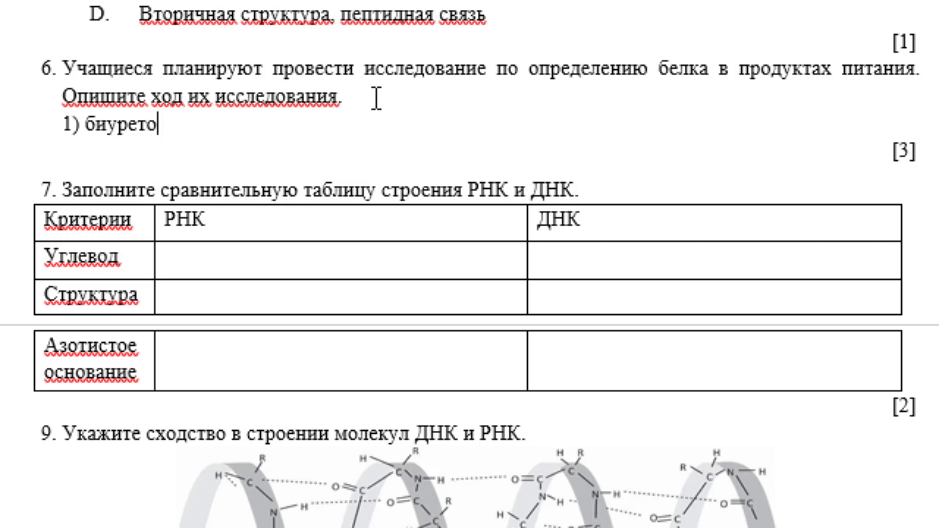
{"action": "type", "text": "вая "}
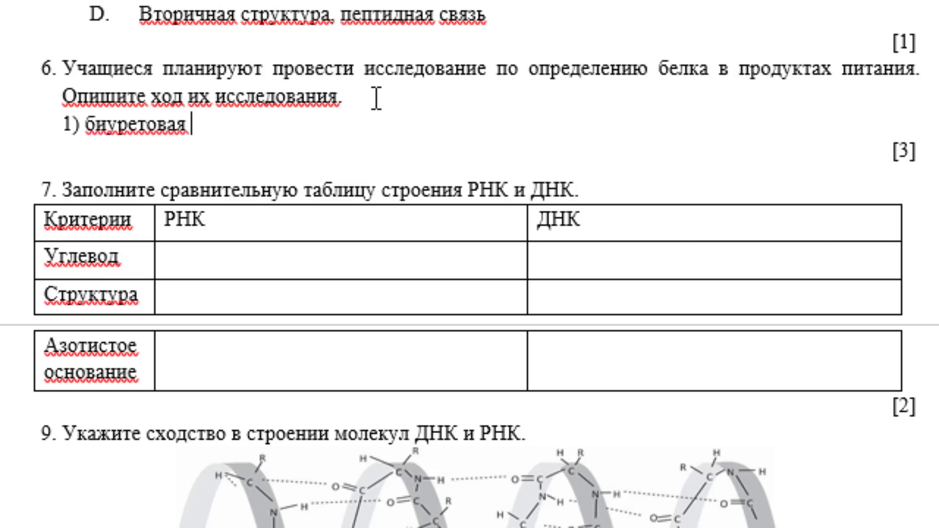
{"action": "type", "text": "реак"}
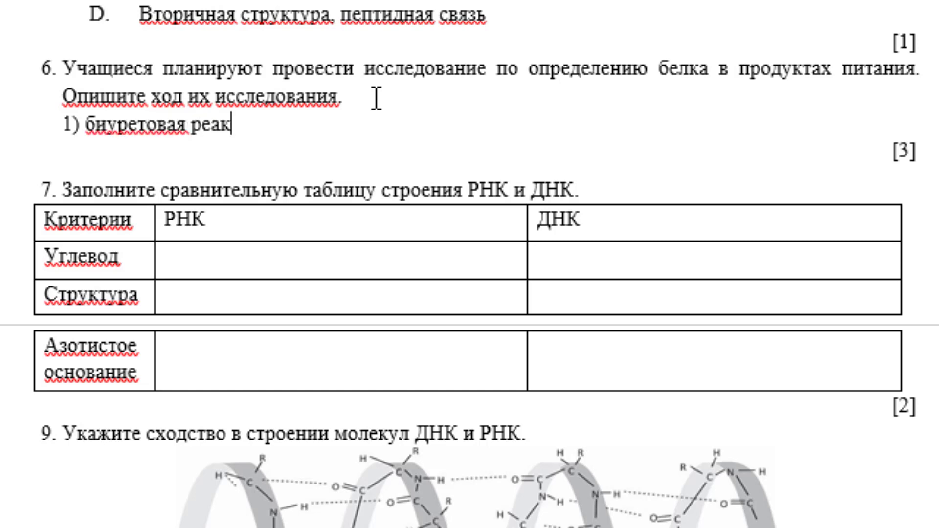
{"action": "type", "text": "ция"}
Step: Add the points 'соль меди (II) (медного купороса) в щелочном растворе', 'Фиолетовый цвет' and 'пептидная связь (СО-NH)'
{"action": "key", "text": "Return"}
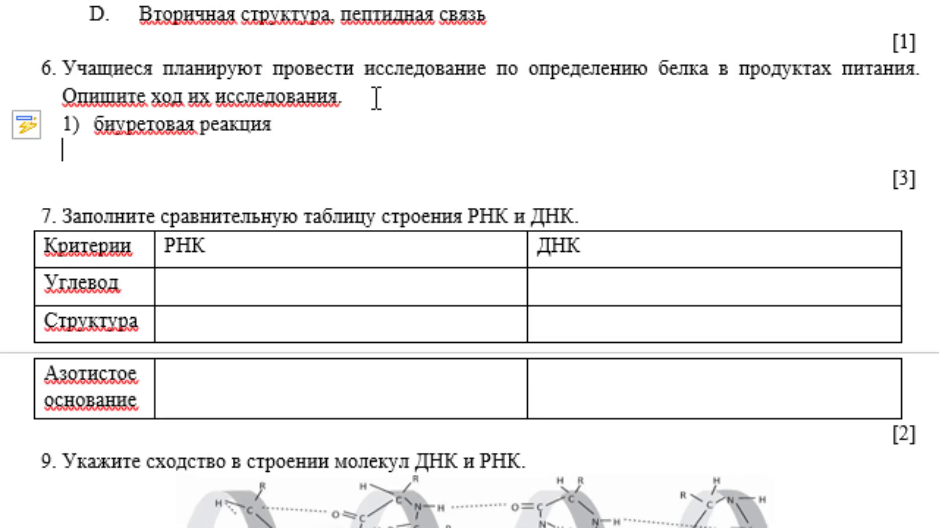
{"action": "type", "text": "соль"}
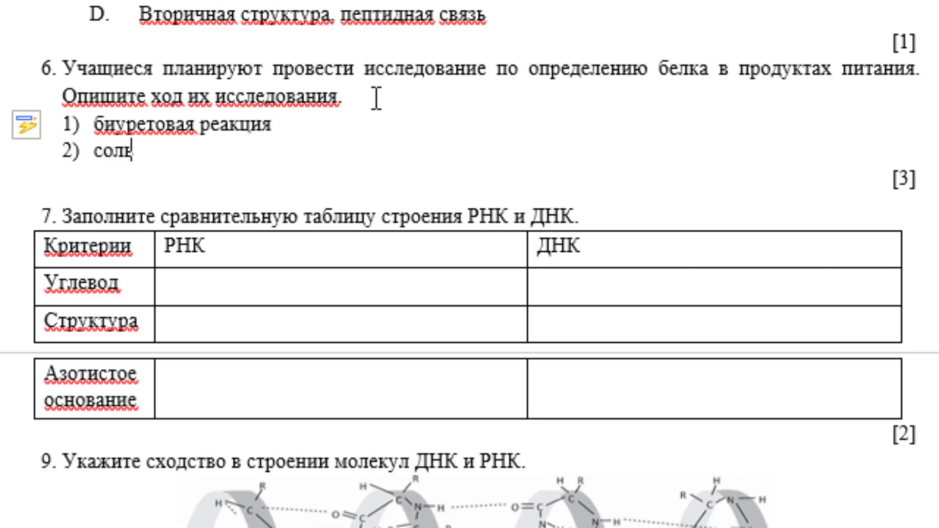
{"action": "type", "text": " меди "}
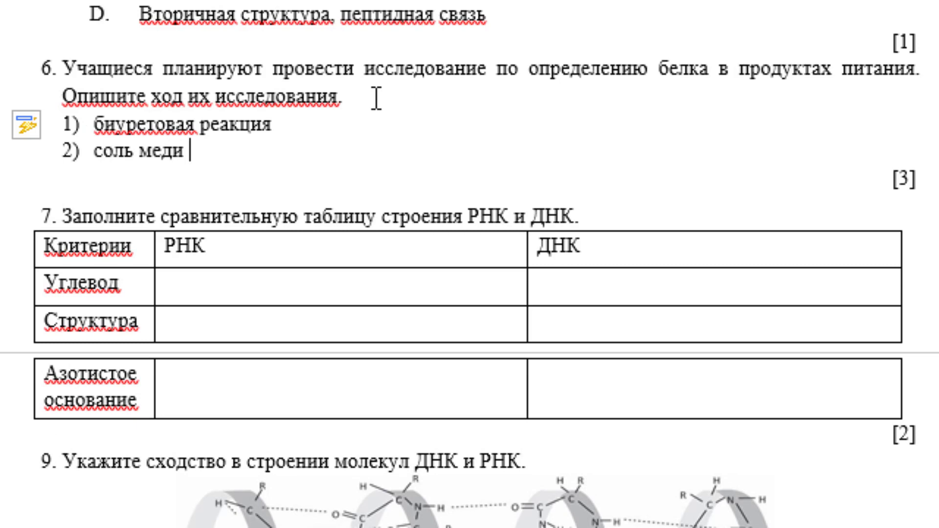
{"action": "type", "text": "("}
{"action": "type", "text": "II"}
{"action": "type", "text": ")"}
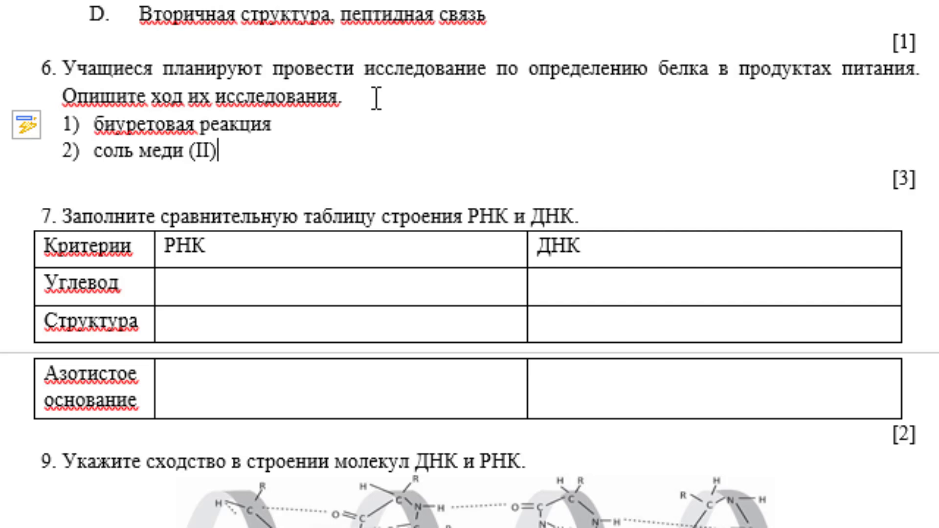
{"action": "type", "text": " ("}
{"action": "type", "text": "медног"}
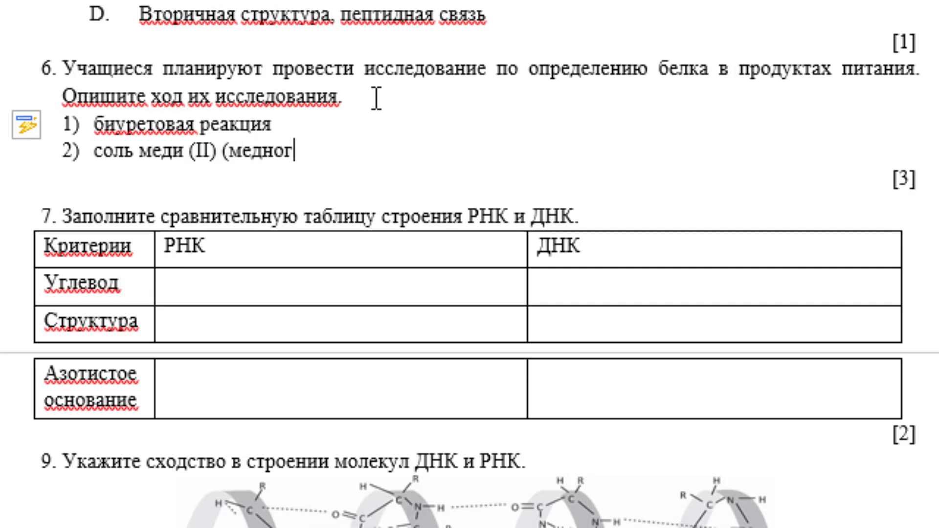
{"action": "type", "text": "о купоро"}
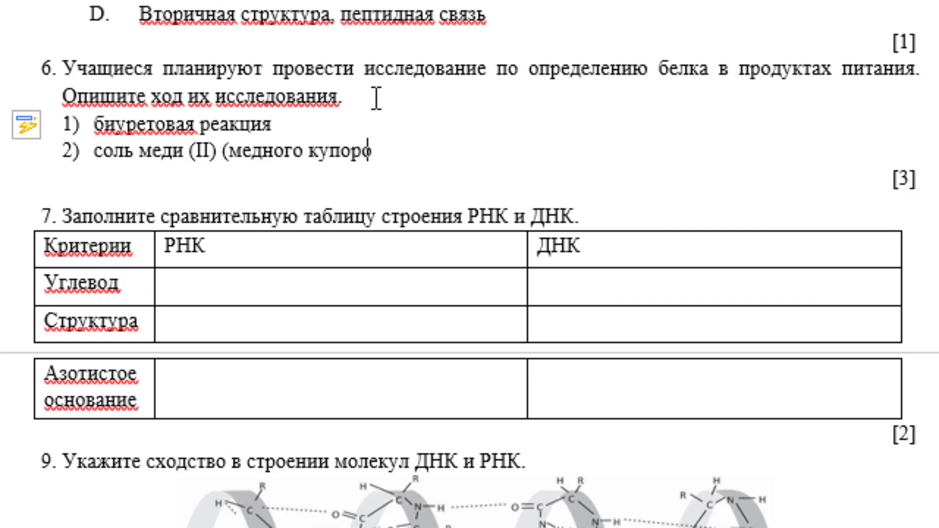
{"action": "type", "text": "са) "}
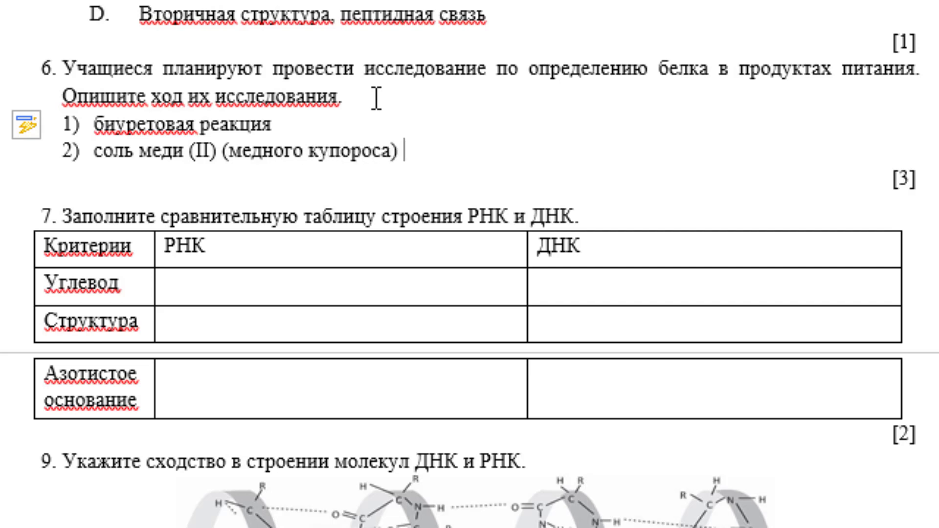
{"action": "type", "text": "в щел"}
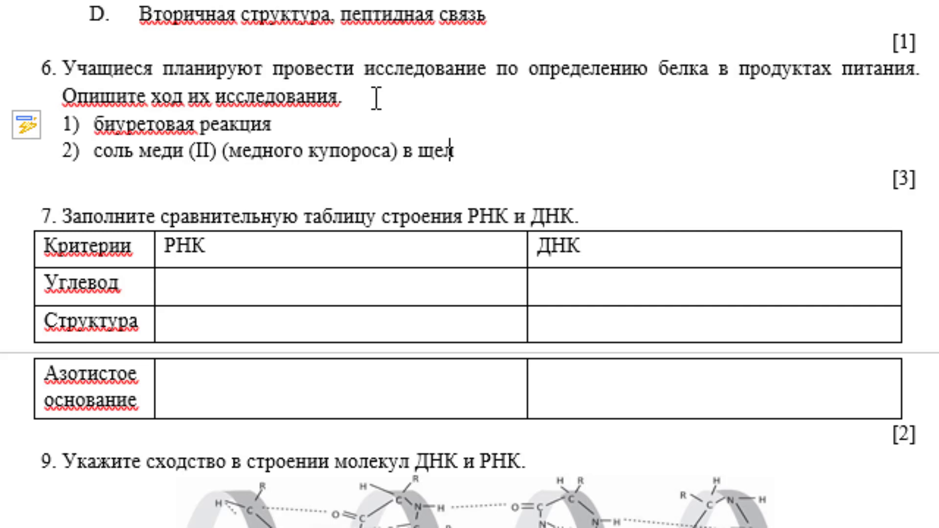
{"action": "type", "text": "очном "}
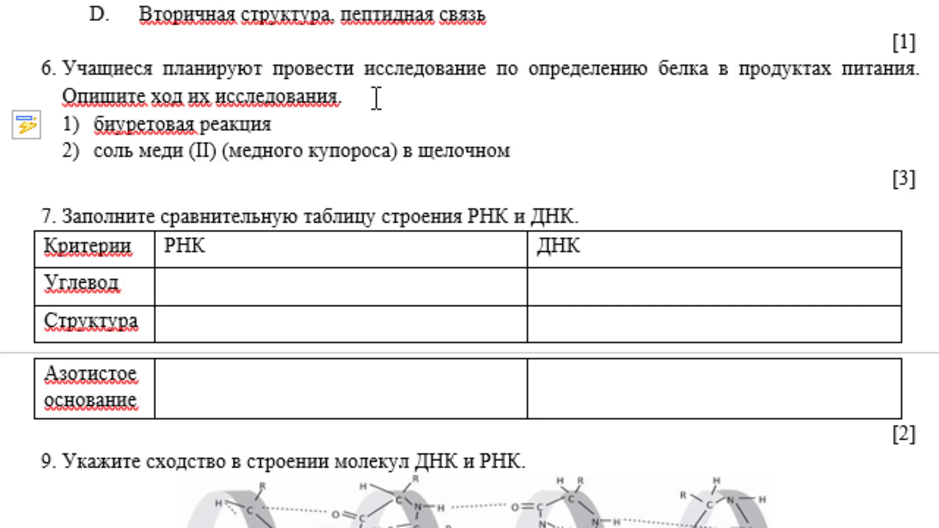
{"action": "type", "text": "раств"}
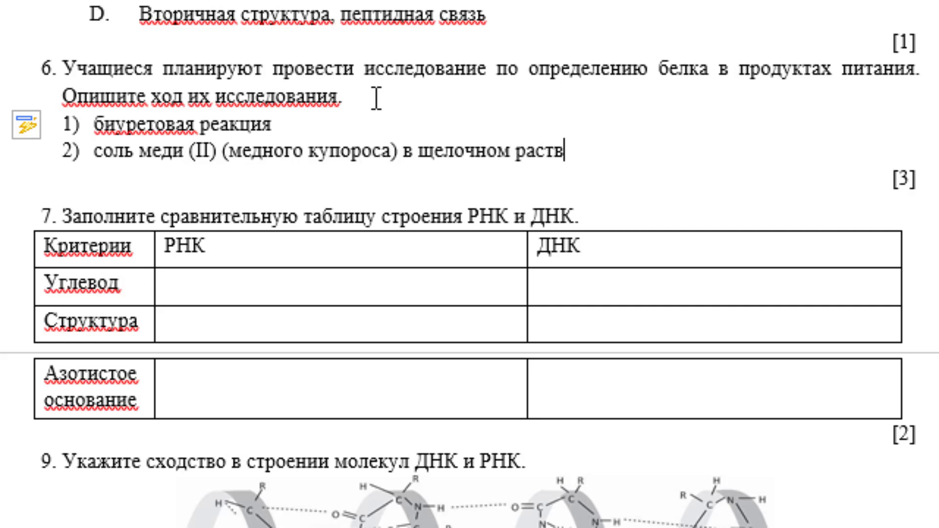
{"action": "type", "text": "оре"}
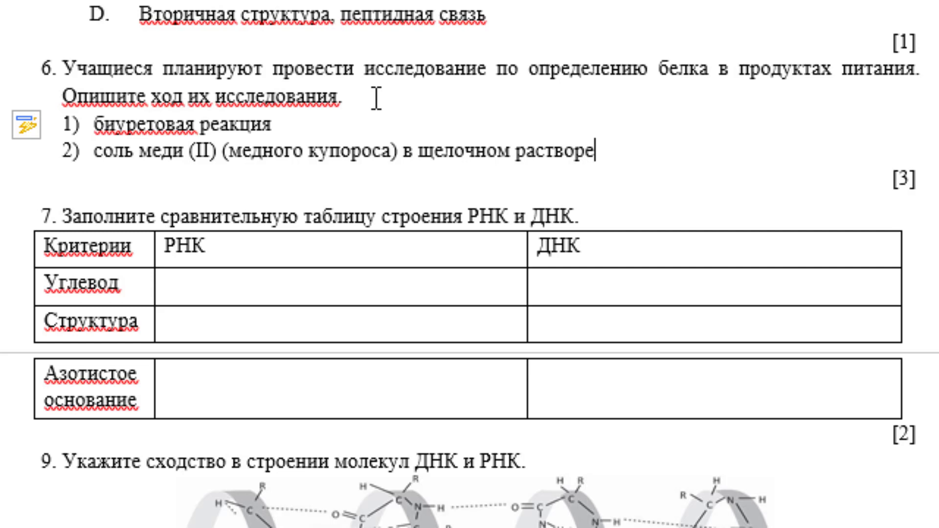
{"action": "key", "text": "Return"}
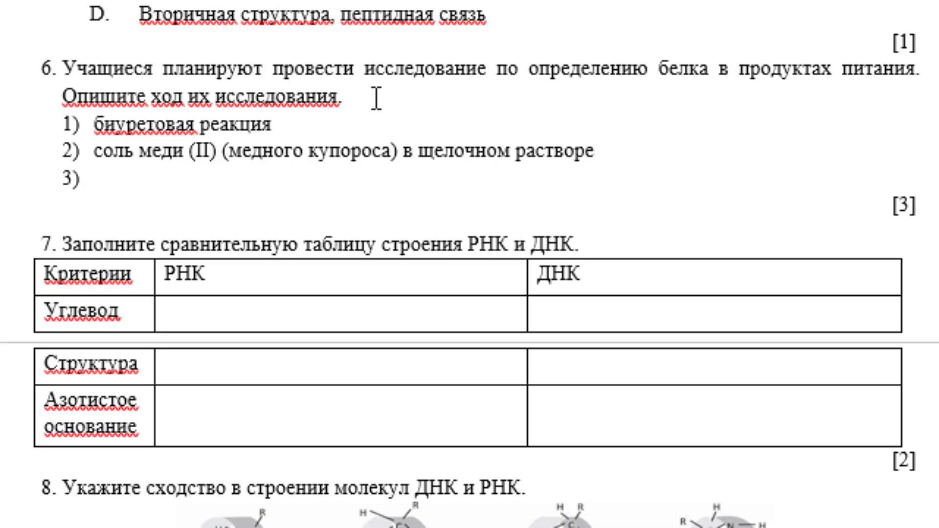
{"action": "type", "text": "Ф"}
{"action": "type", "text": "иол"}
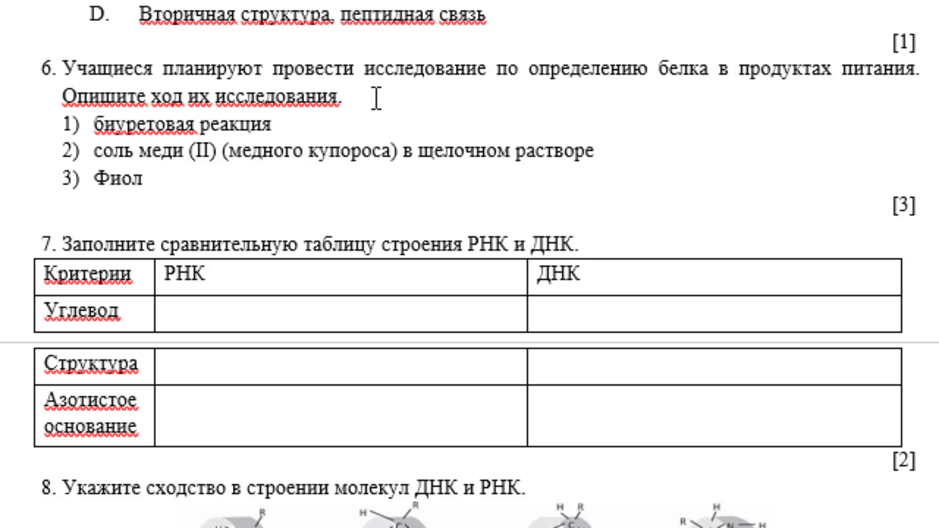
{"action": "type", "text": "етовый "}
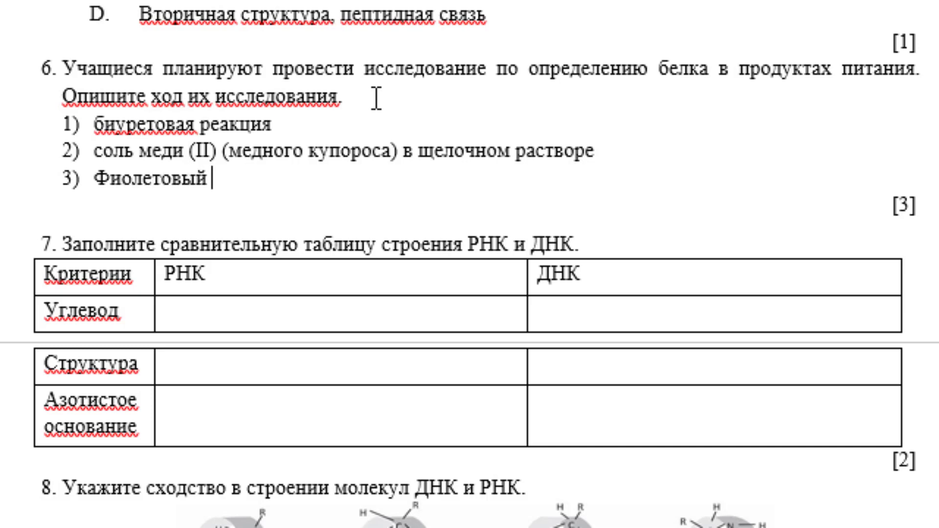
{"action": "type", "text": "цвет"}
{"action": "key", "text": "Return"}
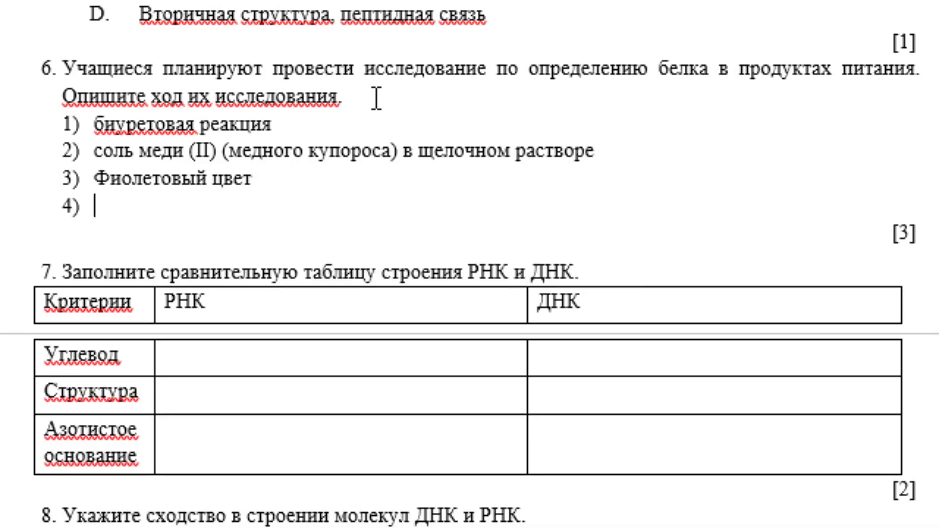
{"action": "type", "text": "пепт"}
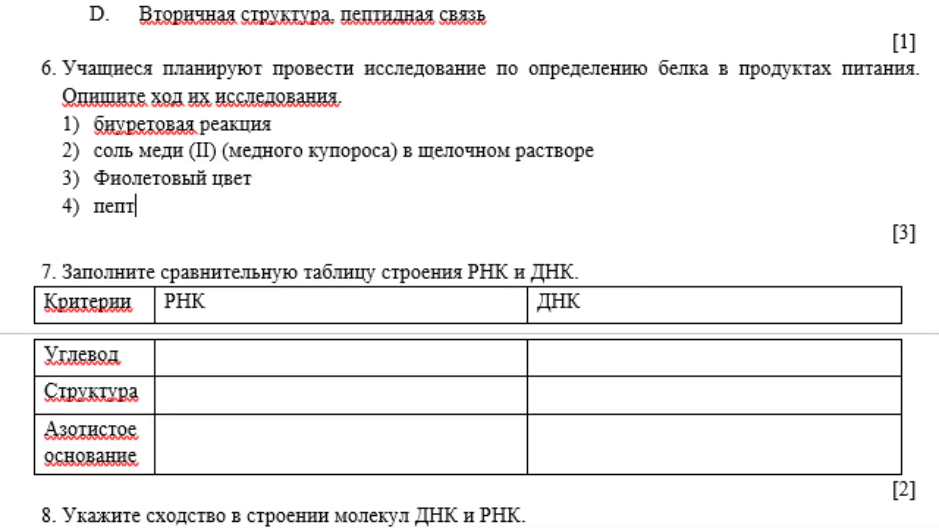
{"action": "type", "text": "идная "}
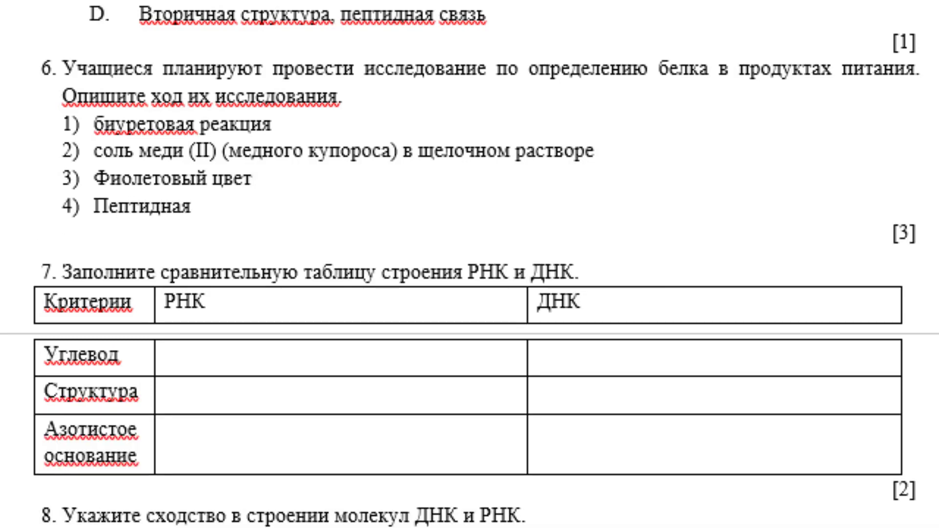
{"action": "type", "text": "связь "}
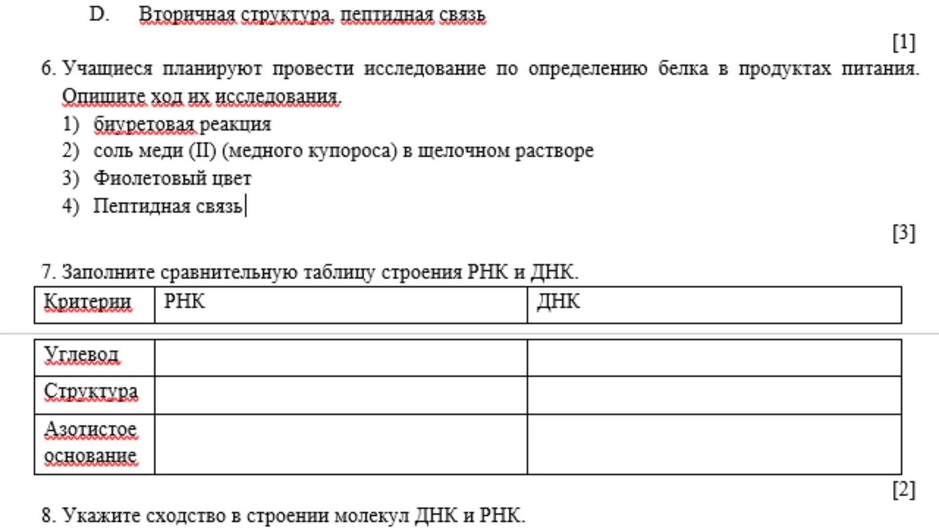
{"action": "type", "text": "(С"}
{"action": "type", "text": "О-N"}
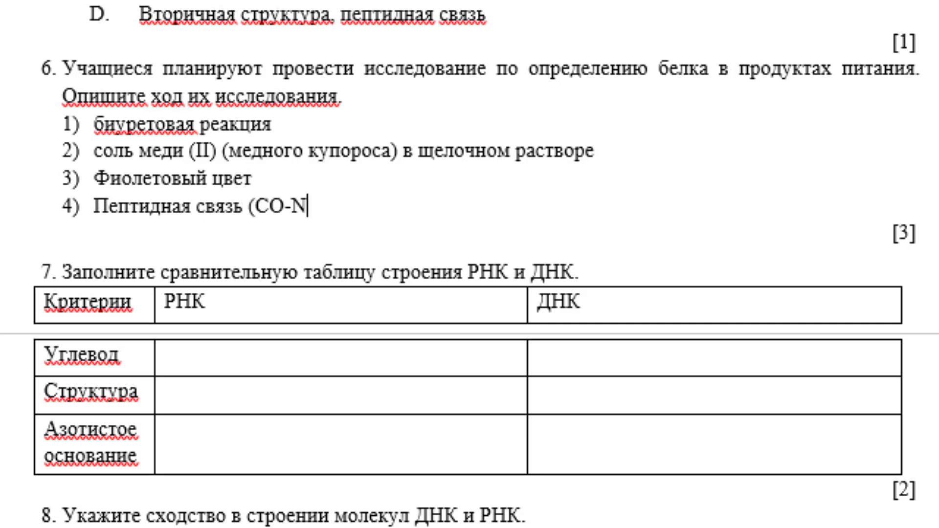
{"action": "type", "text": "H)"}
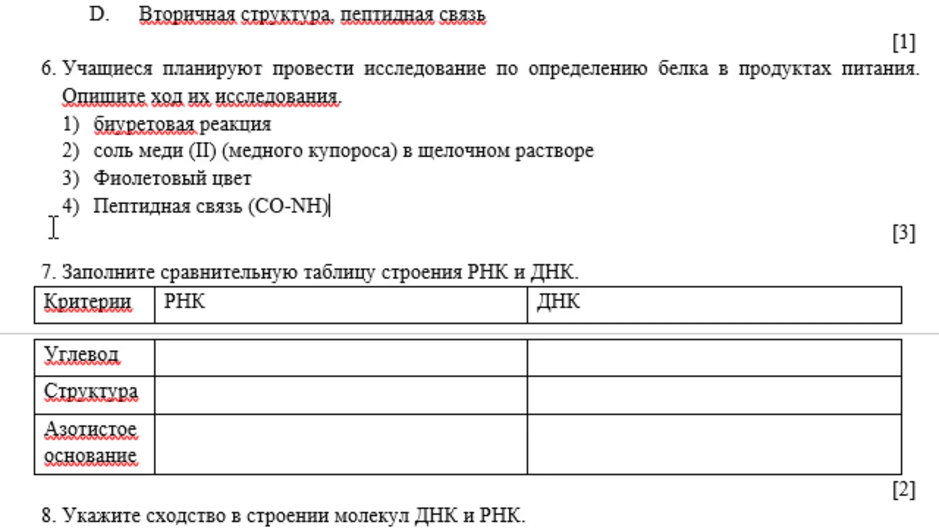
Step: Fill the table's sugar row with Рибоза for RNA and дезоксирибоза for DNA
{"action": "scroll", "coordinate": [56, 226], "scroll_direction": "down", "scroll_amount": 5}
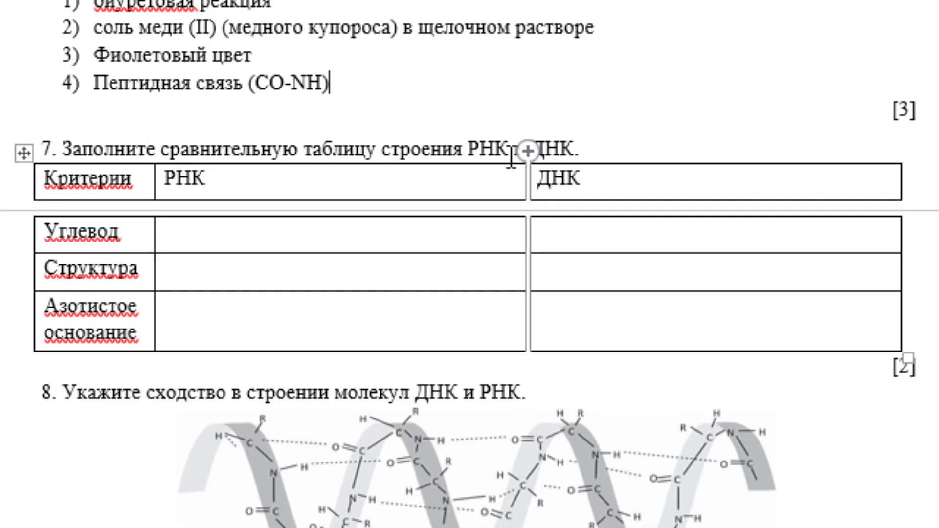
{"action": "left_click", "coordinate": [235, 231]}
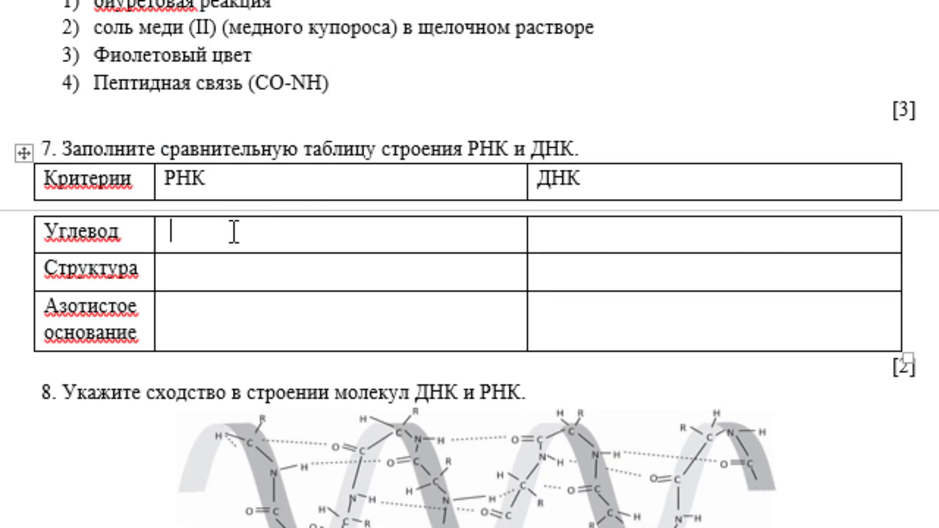
{"action": "type", "text": "Hb"}
{"action": "type", "text": ",jpf"}
{"action": "key", "text": "BackSpace"}
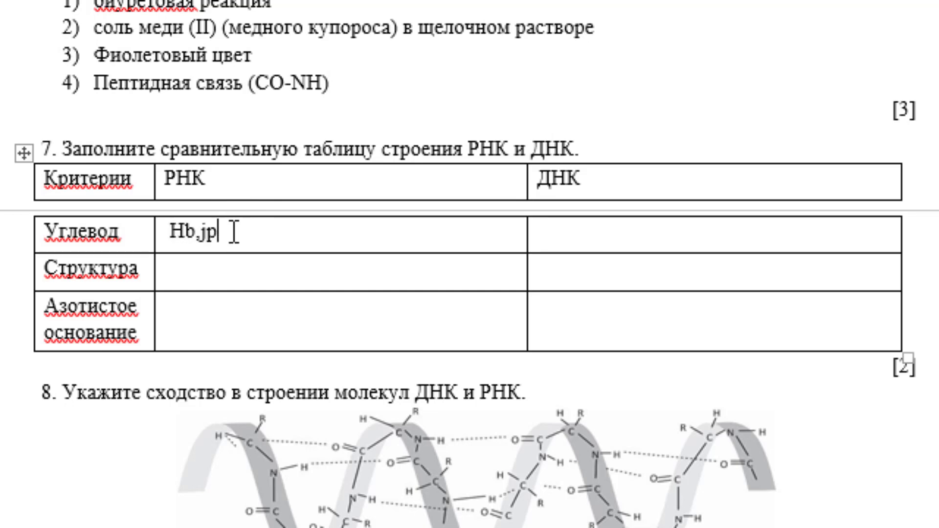
{"action": "key", "text": "BackSpace"}
{"action": "key", "text": "BackSpace"}
{"action": "key", "text": "BackSpace"}
{"action": "key", "text": "BackSpace"}
{"action": "key", "text": "BackSpace"}
{"action": "type", "text": "Ри"}
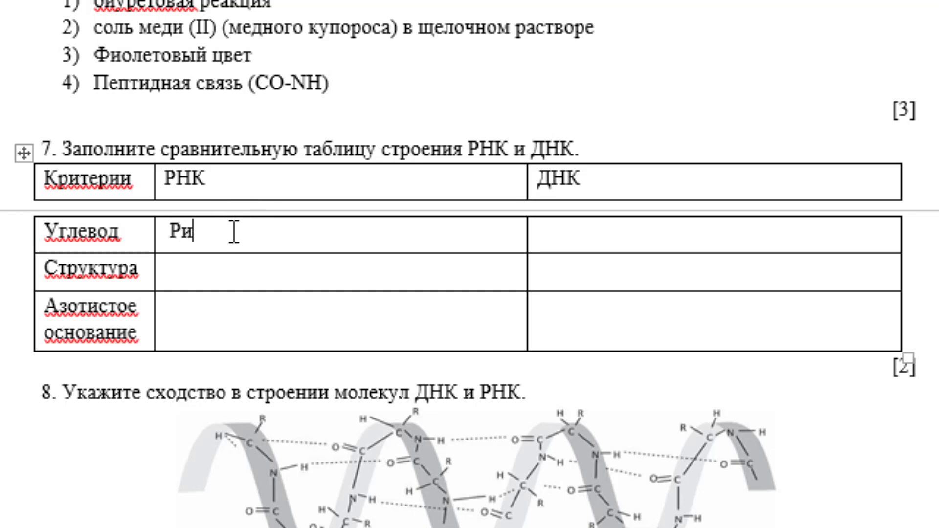
{"action": "type", "text": "боза"}
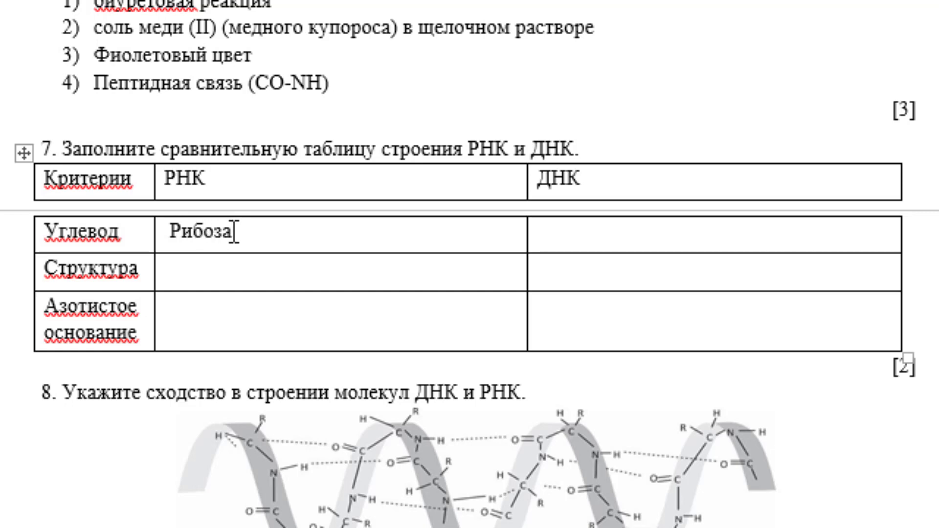
{"action": "key", "text": "Tab"}
{"action": "type", "text": "дез"}
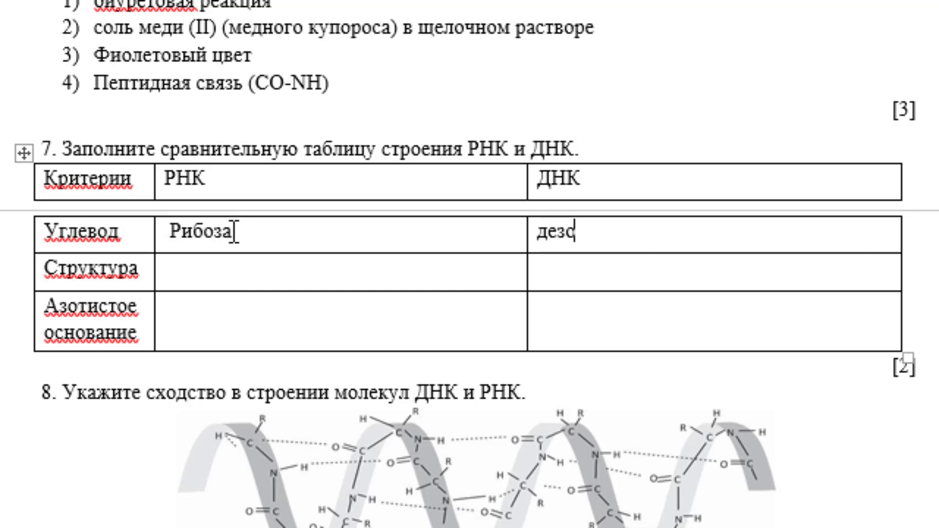
{"action": "type", "text": "ок"}
{"action": "type", "text": "сири"}
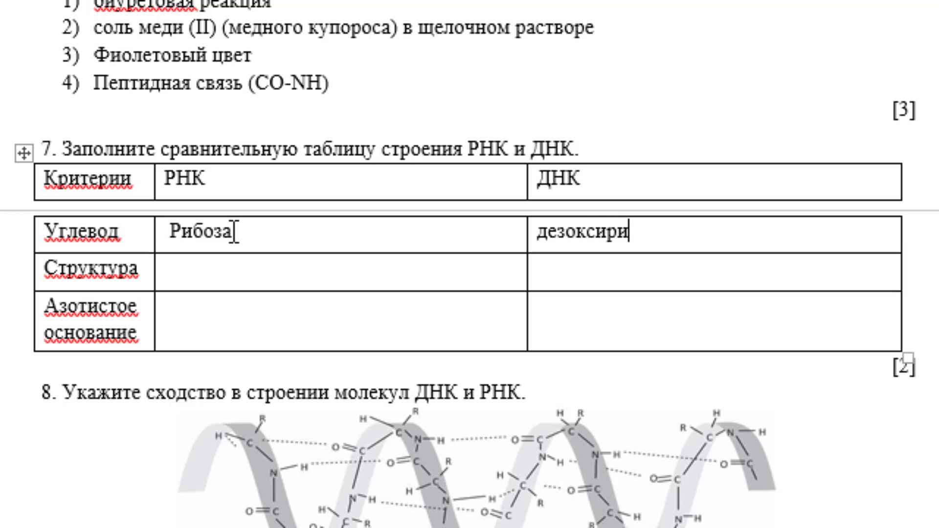
{"action": "type", "text": "боза"}
Step: Fill the structure row with одноцепочная/двуцепочная and the base row with урацил/тимин
{"action": "key", "text": "Down"}
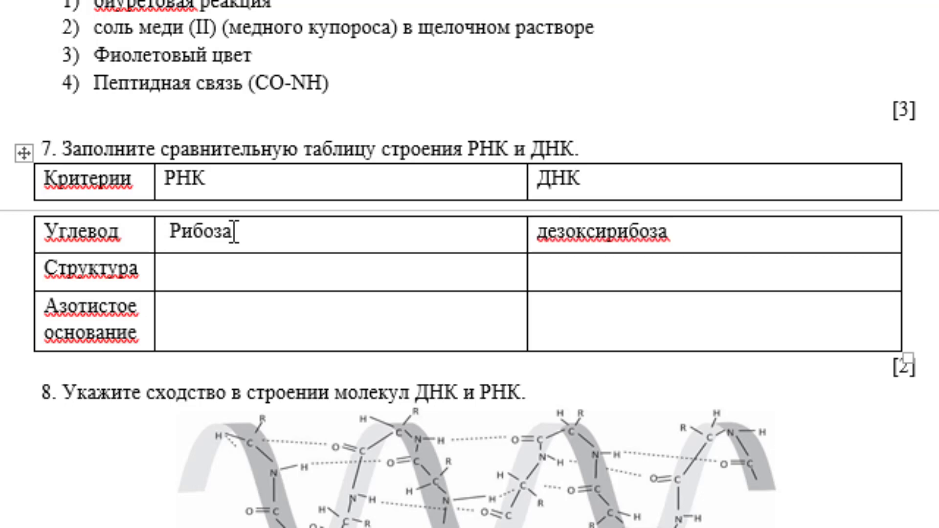
{"action": "type", "text": "одн"}
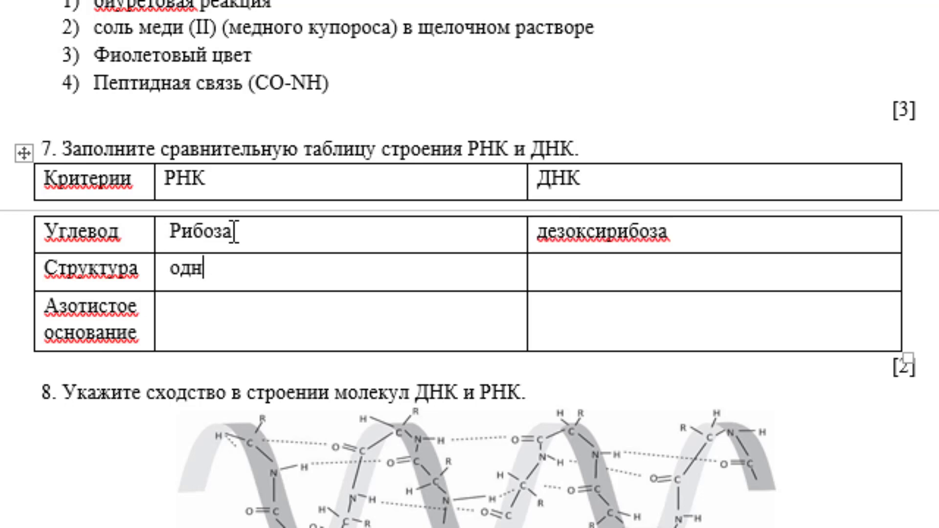
{"action": "type", "text": "оцеп"}
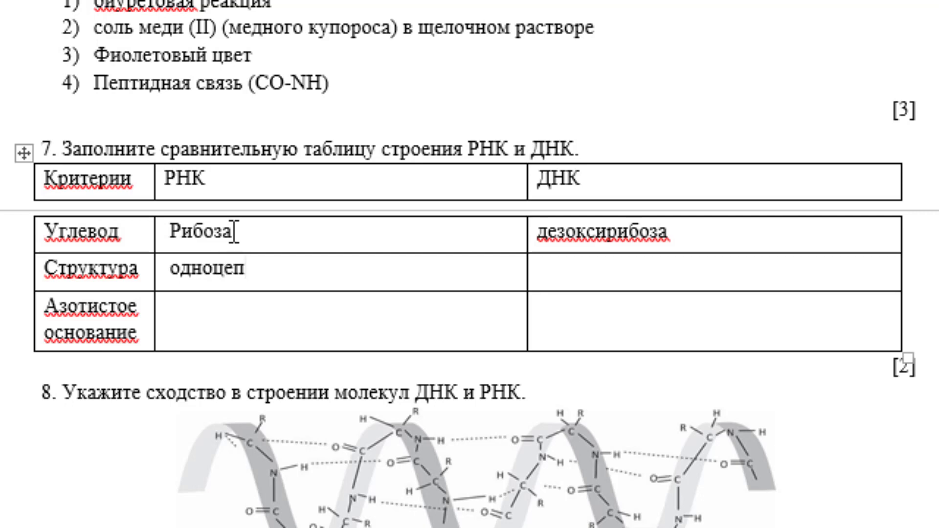
{"action": "type", "text": "очная"}
{"action": "key", "text": "Tab"}
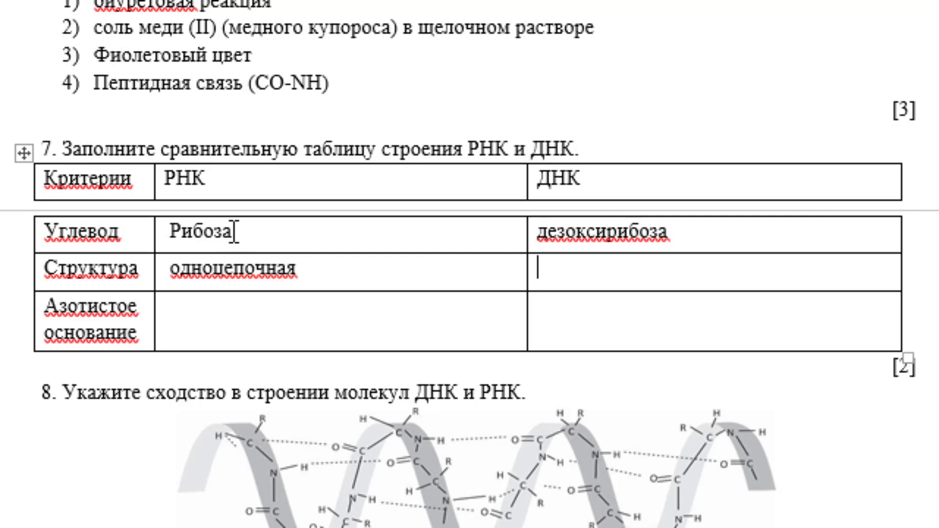
{"action": "type", "text": "двуцепо"}
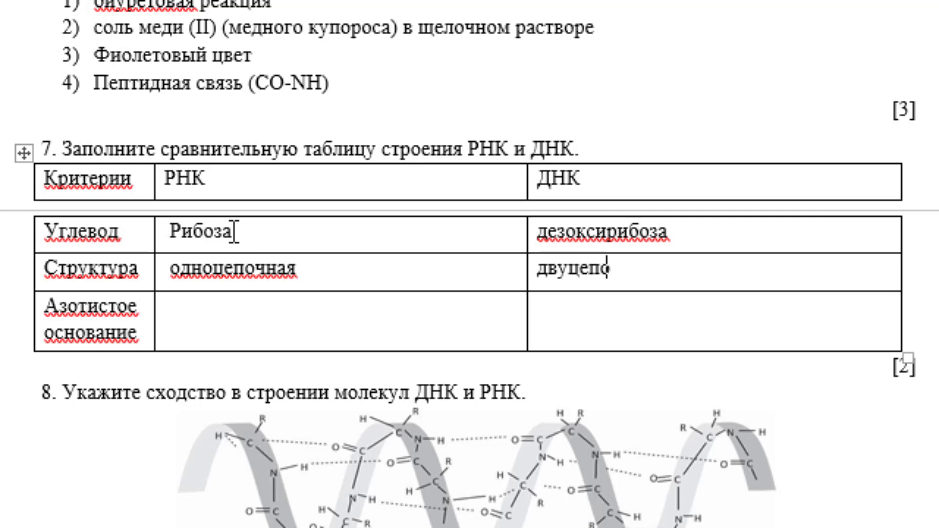
{"action": "type", "text": "чная"}
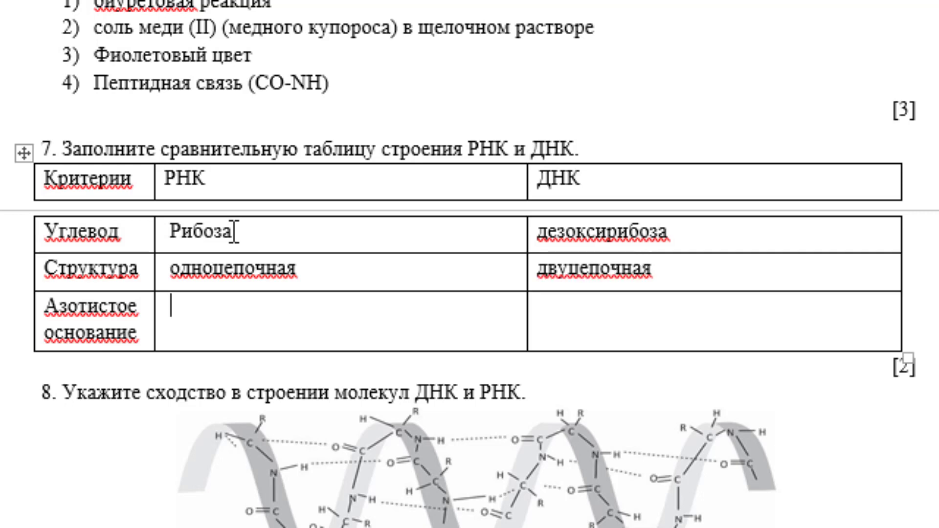
{"action": "type", "text": "урацил"}
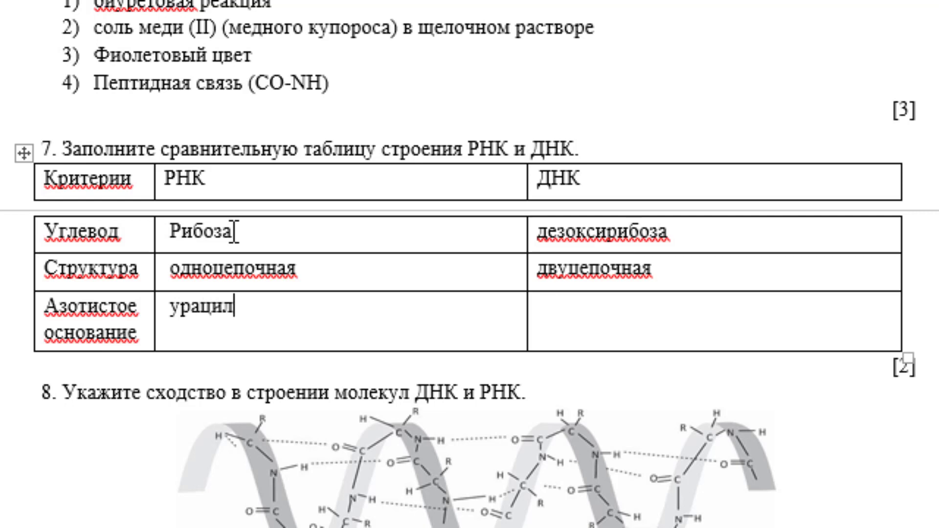
{"action": "key", "text": "Tab"}
{"action": "type", "text": "ти"}
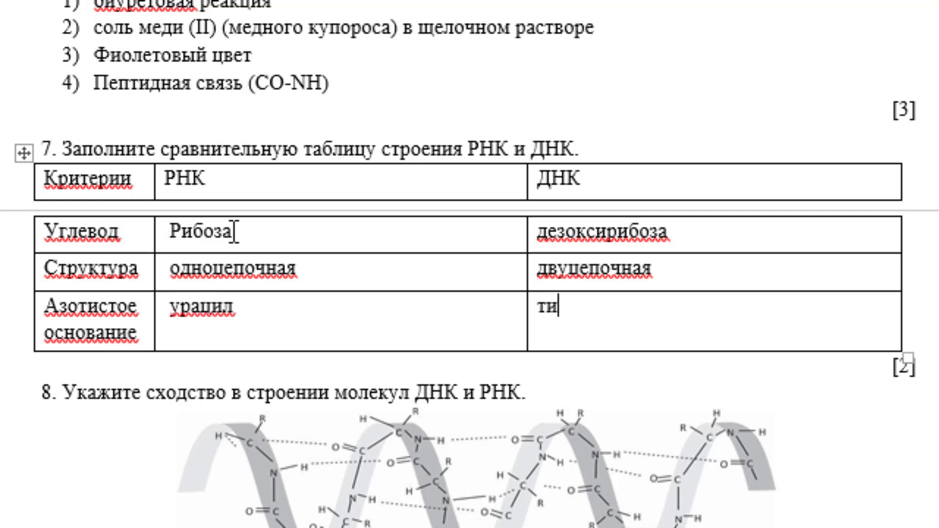
{"action": "type", "text": "мин"}
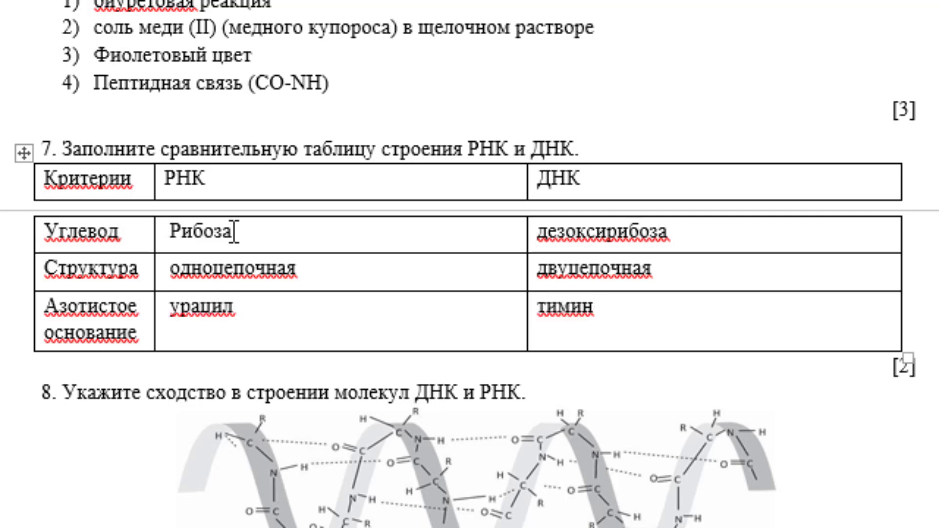
{"action": "key", "text": "BackSpace"}
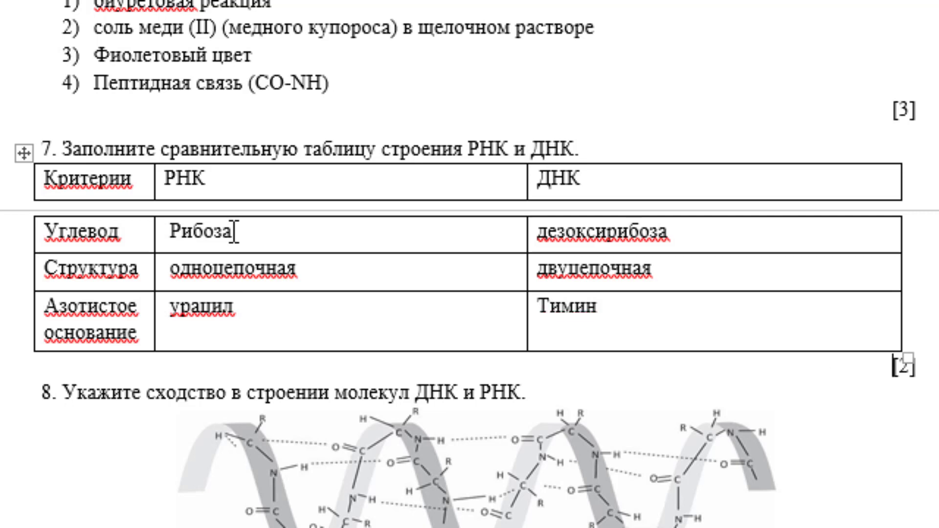
Step: Place the cell figure with circled, labelled mitochondria below part (a) of question 9
{"action": "scroll", "coordinate": [235, 232], "scroll_direction": "down", "scroll_amount": 5}
{"action": "scroll", "coordinate": [230, 231], "scroll_direction": "down", "scroll_amount": 1}
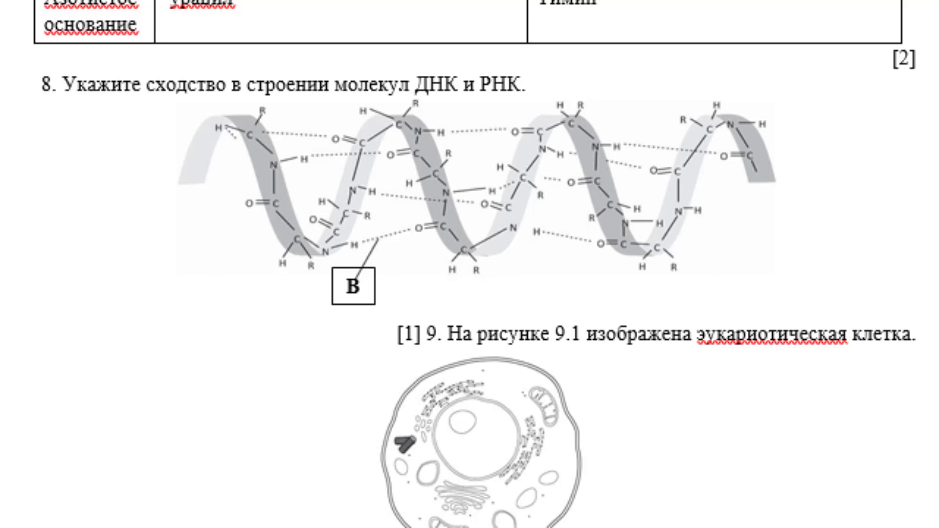
{"action": "scroll", "coordinate": [407, 396], "scroll_direction": "down", "scroll_amount": 1}
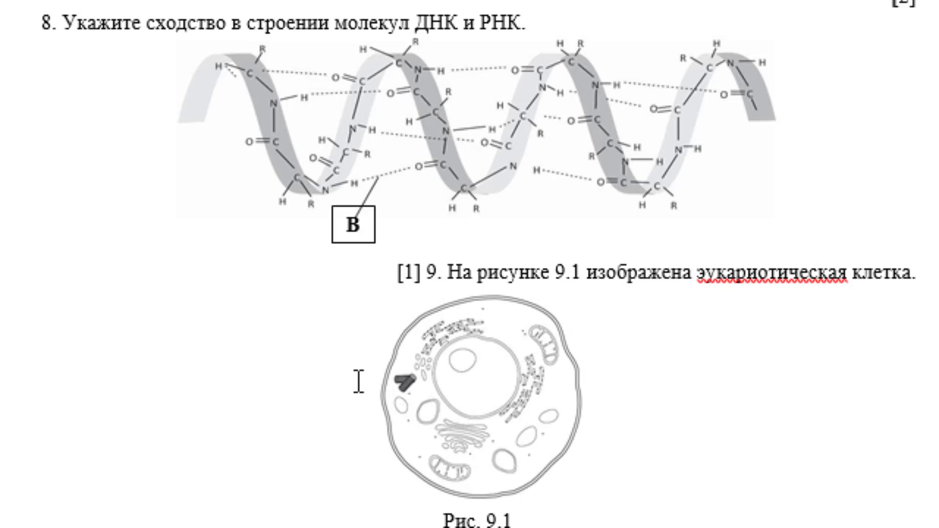
{"action": "scroll", "coordinate": [358, 381], "scroll_direction": "down", "scroll_amount": 3}
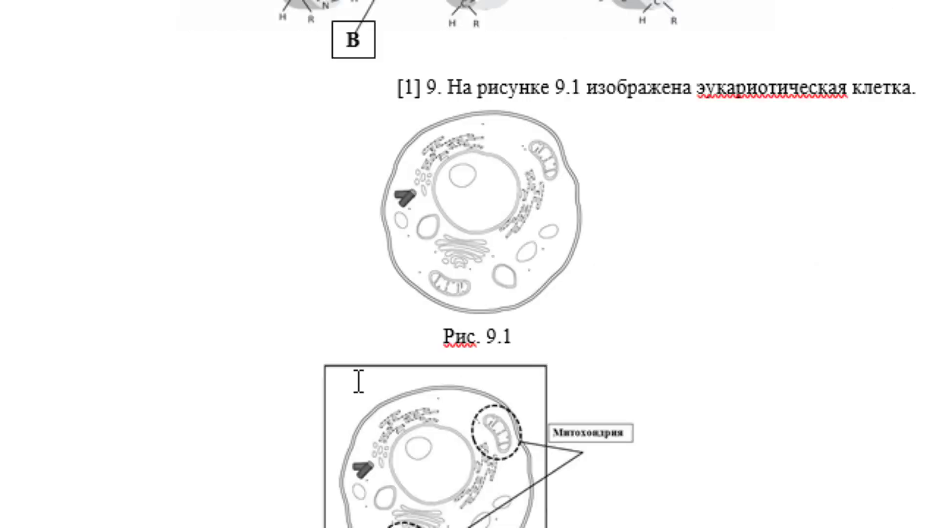
{"action": "scroll", "coordinate": [358, 382], "scroll_direction": "down", "scroll_amount": 3}
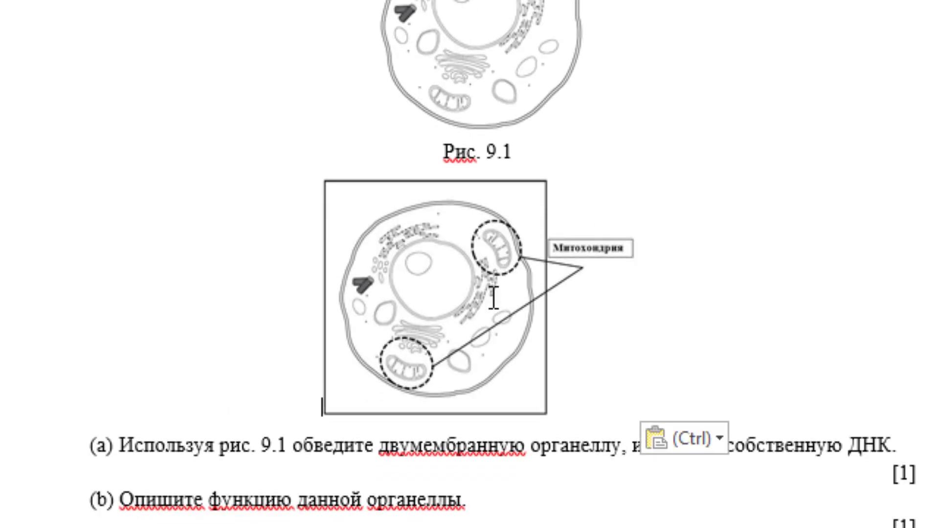
{"action": "scroll", "coordinate": [621, 291], "scroll_direction": "down", "scroll_amount": 1}
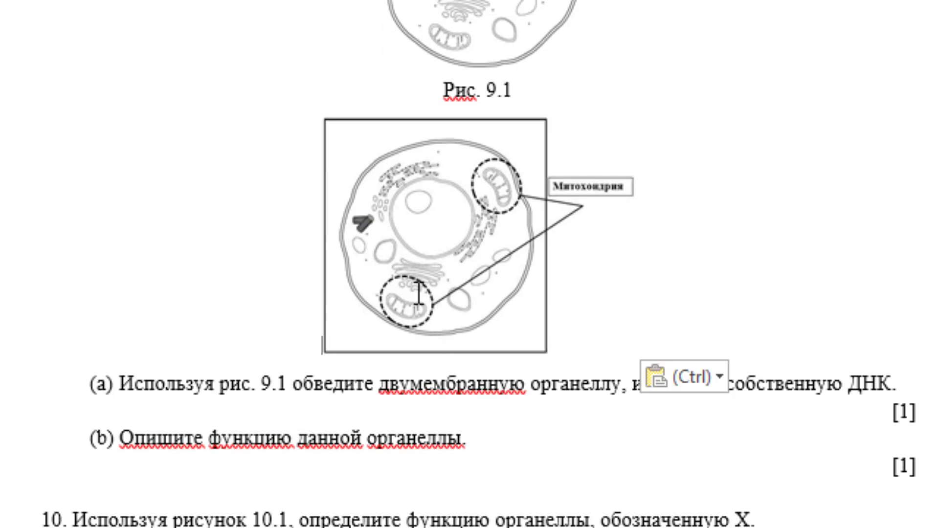
{"action": "key", "text": "ctrl+z"}
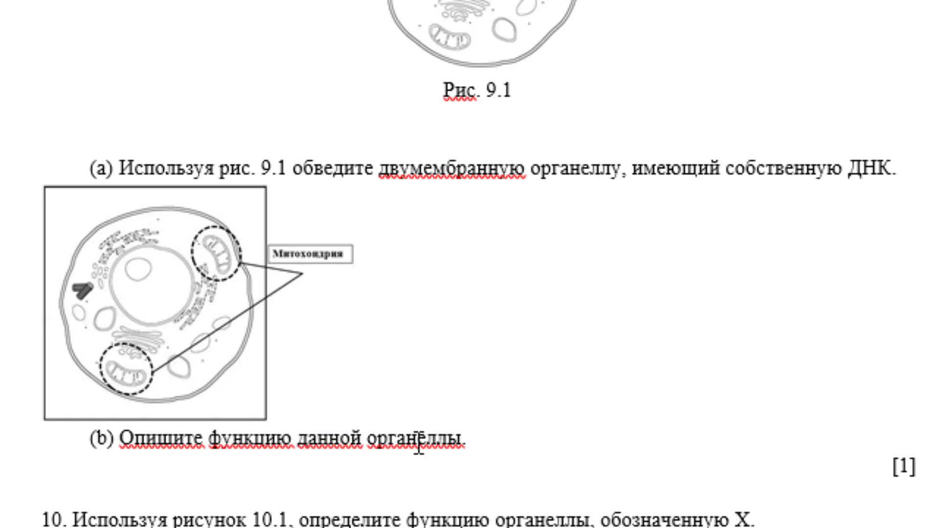
Step: Type 'синтез АТФ' on an unnumbered line beneath question 9(b)
{"action": "left_click", "coordinate": [531, 443]}
{"action": "key", "text": "Return"}
{"action": "key", "text": "BackSpace"}
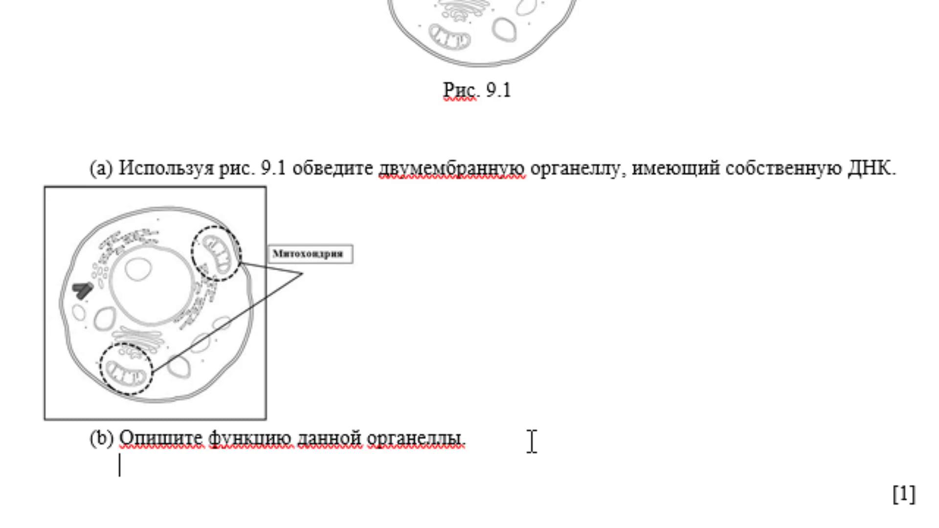
{"action": "type", "text": "синтез "}
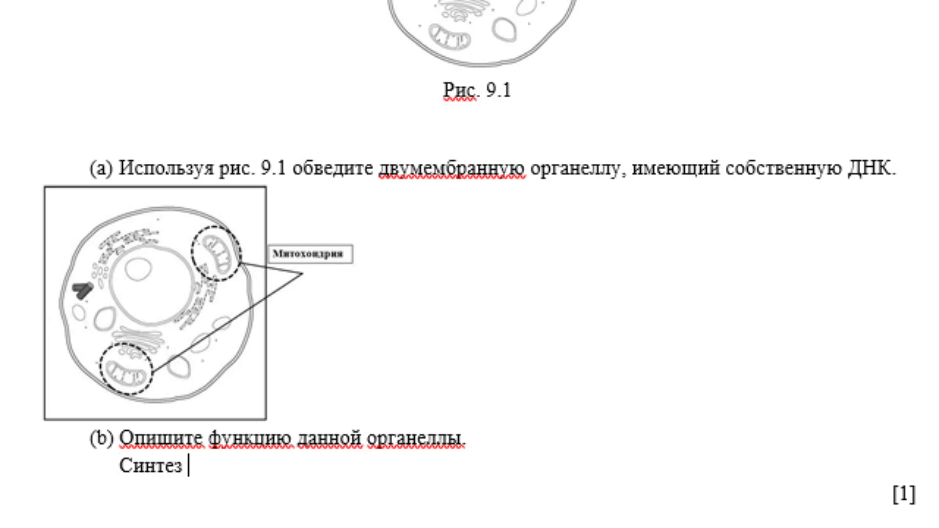
{"action": "type", "text": "АТФ"}
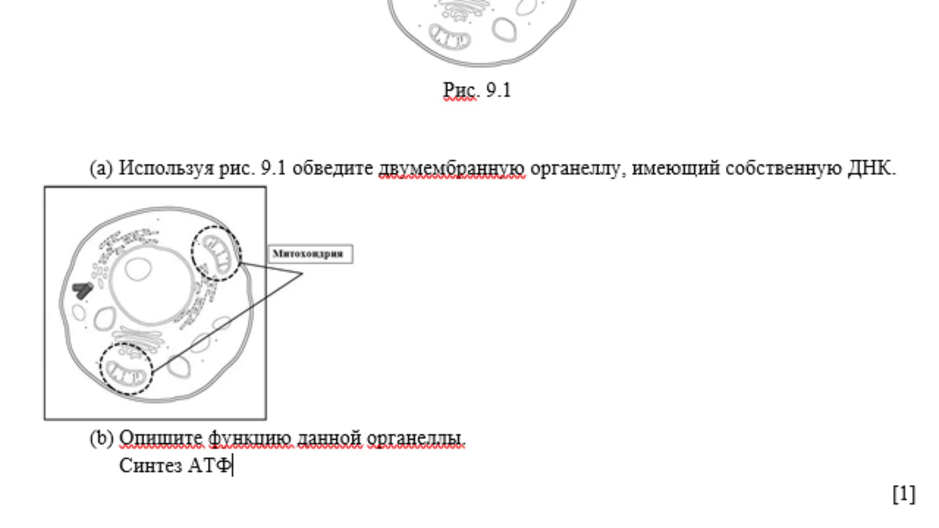
{"action": "scroll", "coordinate": [530, 439], "scroll_direction": "down", "scroll_amount": 5}
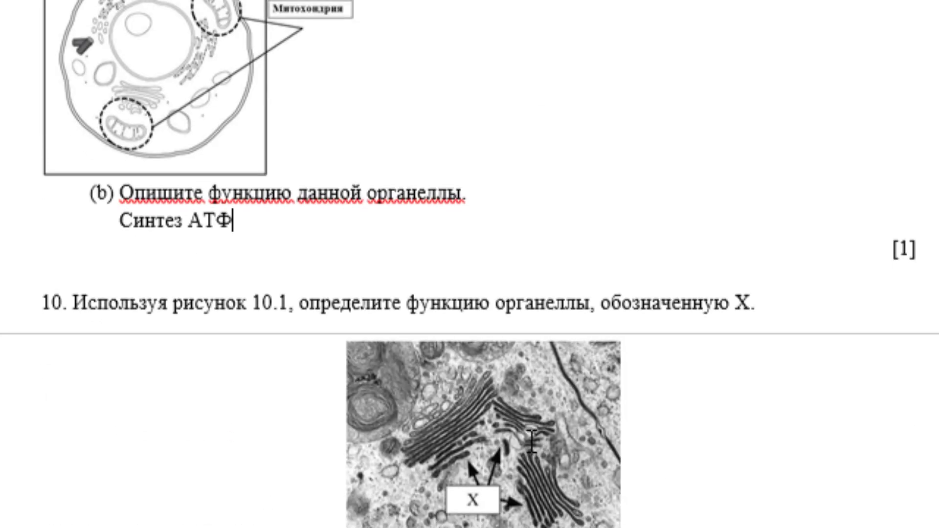
{"action": "scroll", "coordinate": [524, 435], "scroll_direction": "down", "scroll_amount": 4}
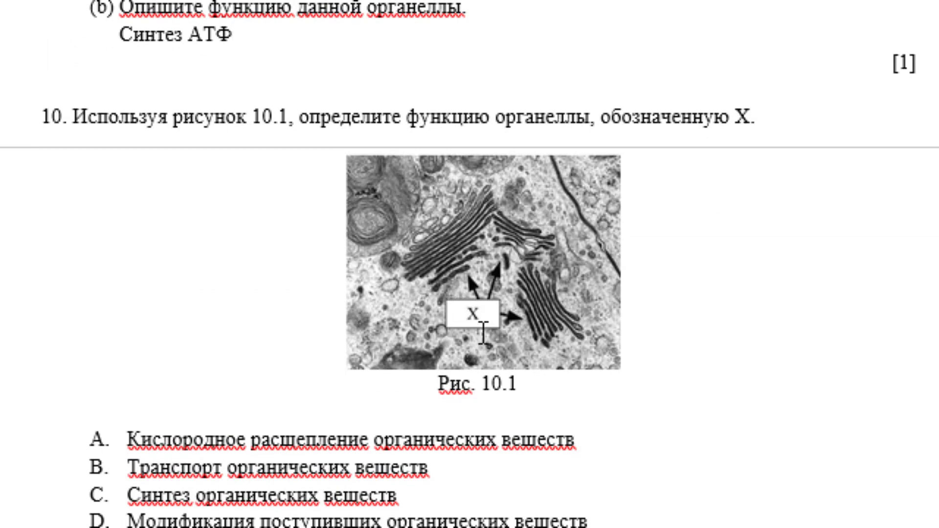
Step: Highlight question 10's option D line in yellow
{"action": "scroll", "coordinate": [484, 315], "scroll_direction": "down", "scroll_amount": 3}
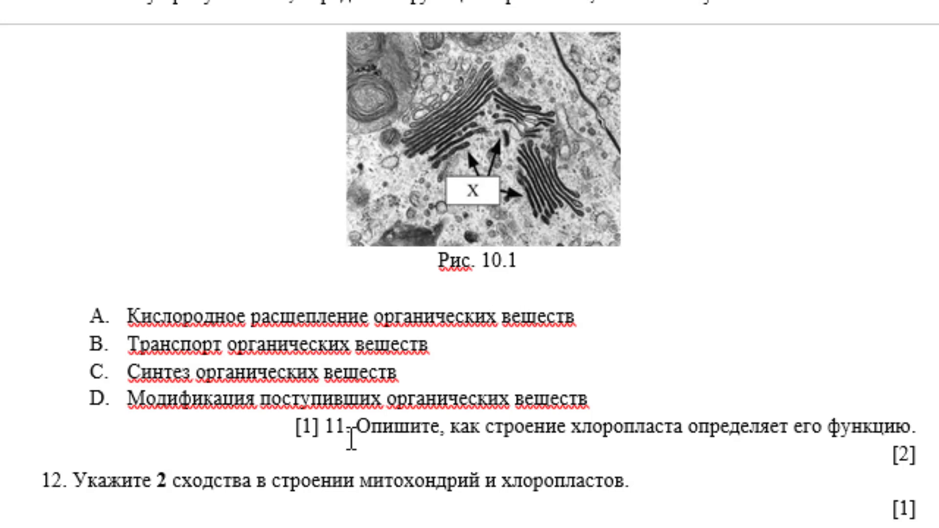
{"action": "left_click_drag", "start_coordinate": [181, 400], "coordinate": [658, 398]}
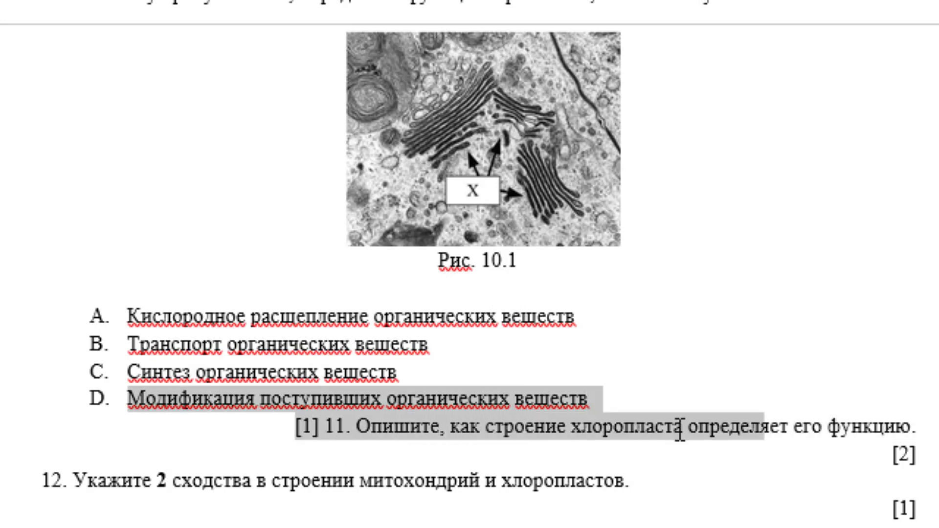
{"action": "left_click", "coordinate": [708, 348]}
{"action": "left_click", "coordinate": [299, 430]}
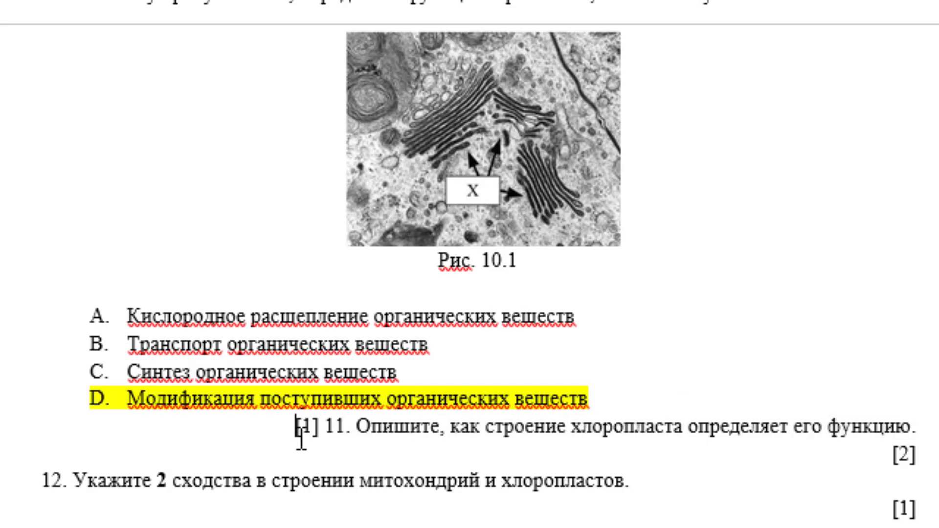
Step: Remove the stray [1] and put question 11 on its own left-aligned line
{"action": "left_click", "coordinate": [324, 428]}
{"action": "key", "text": "BackSpace"}
{"action": "key", "text": "BackSpace"}
{"action": "key", "text": "BackSpace"}
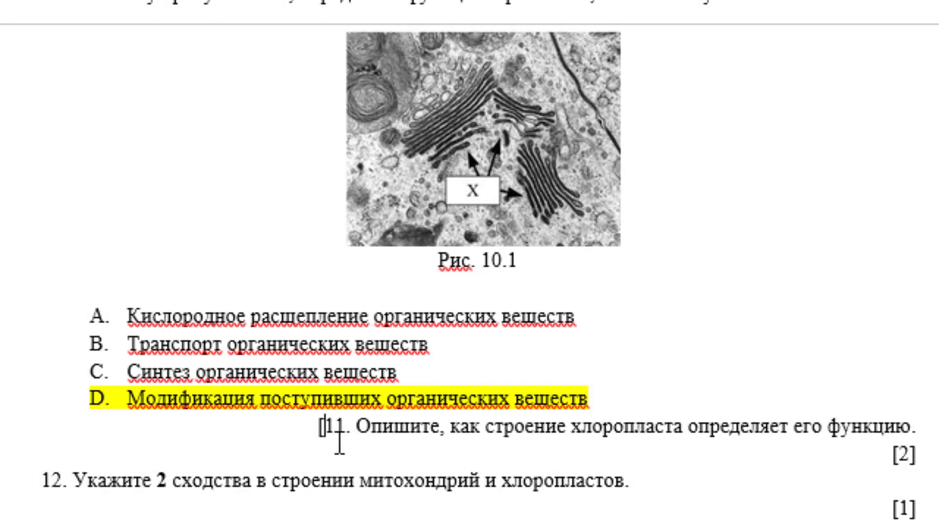
{"action": "key", "text": "BackSpace"}
{"action": "key", "text": "Return"}
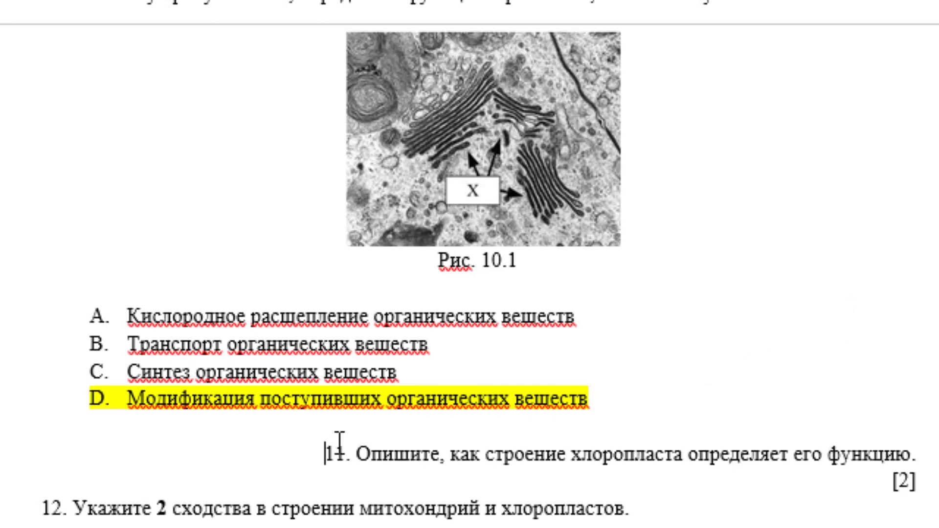
{"action": "key", "text": "ctrl+l"}
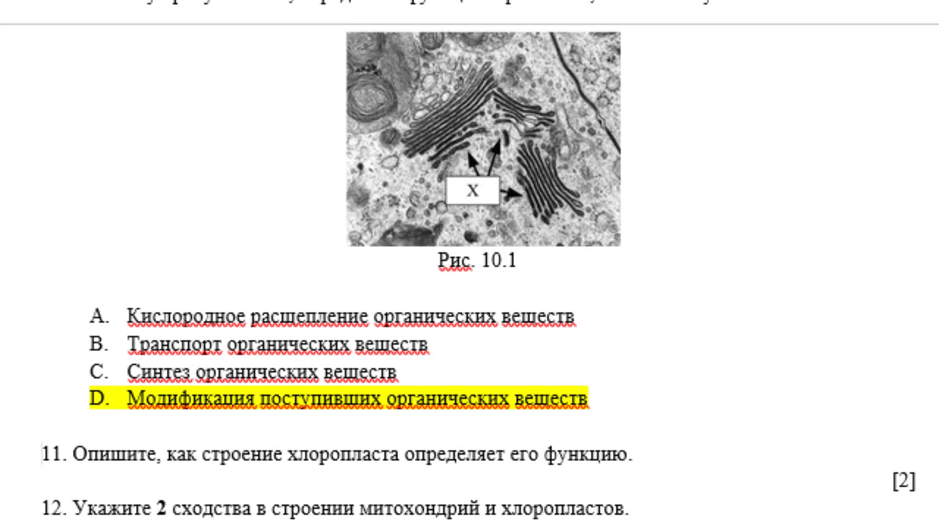
Step: Under question 11, type the хлорофилл, тилакоид and строма structure–function answer lines
{"action": "scroll", "coordinate": [622, 417], "scroll_direction": "down", "scroll_amount": 1}
{"action": "left_click", "coordinate": [637, 392]}
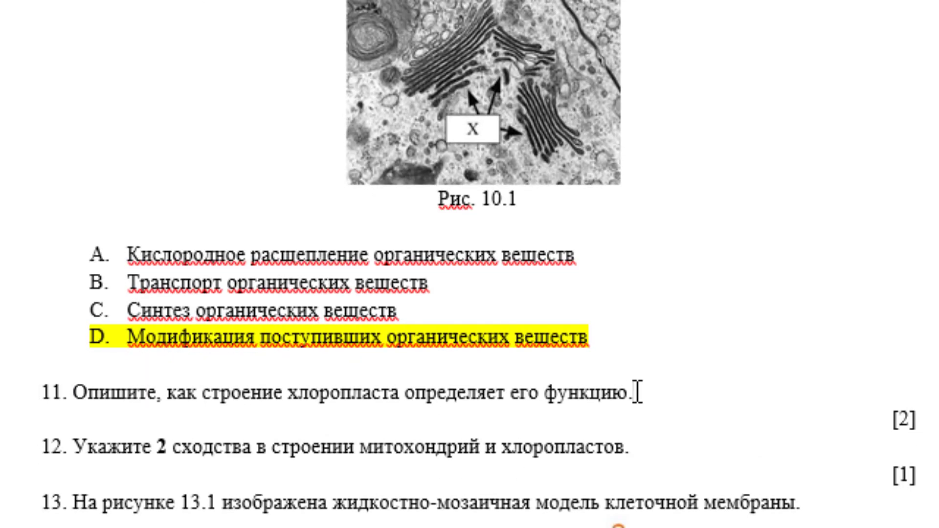
{"action": "key", "text": "Return"}
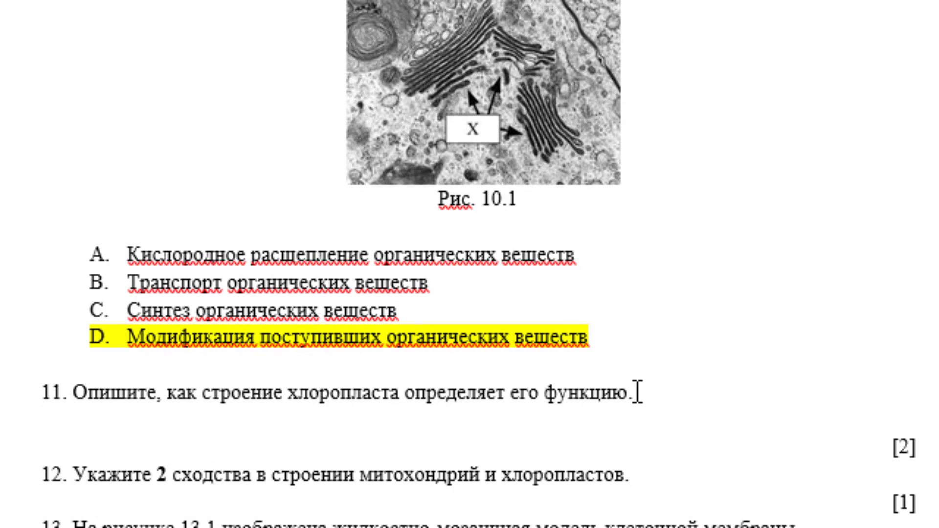
{"action": "type", "text": "хлоро"}
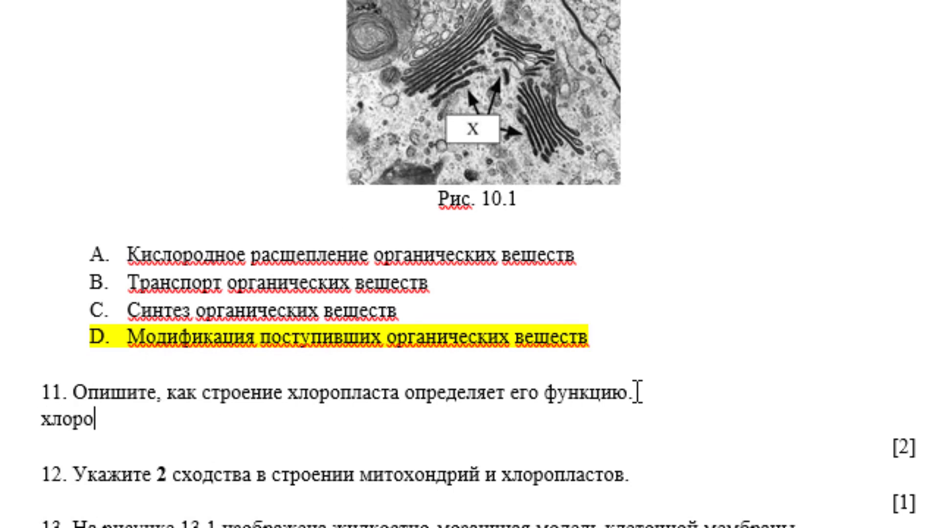
{"action": "type", "text": "фил"}
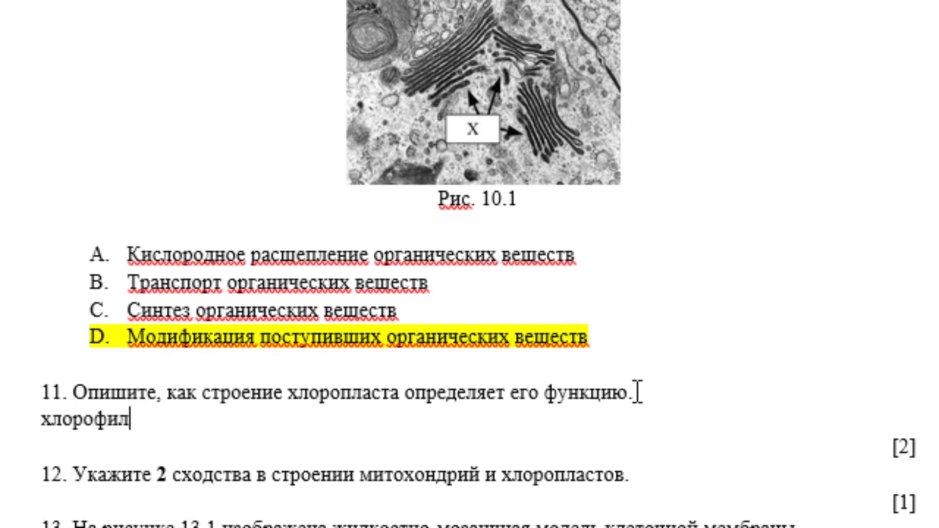
{"action": "type", "text": "л - по"}
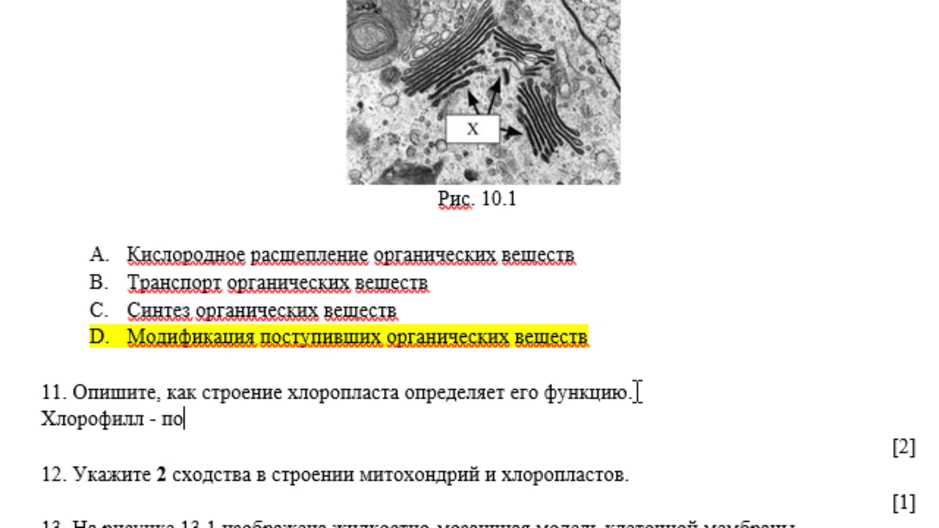
{"action": "type", "text": "глощает "}
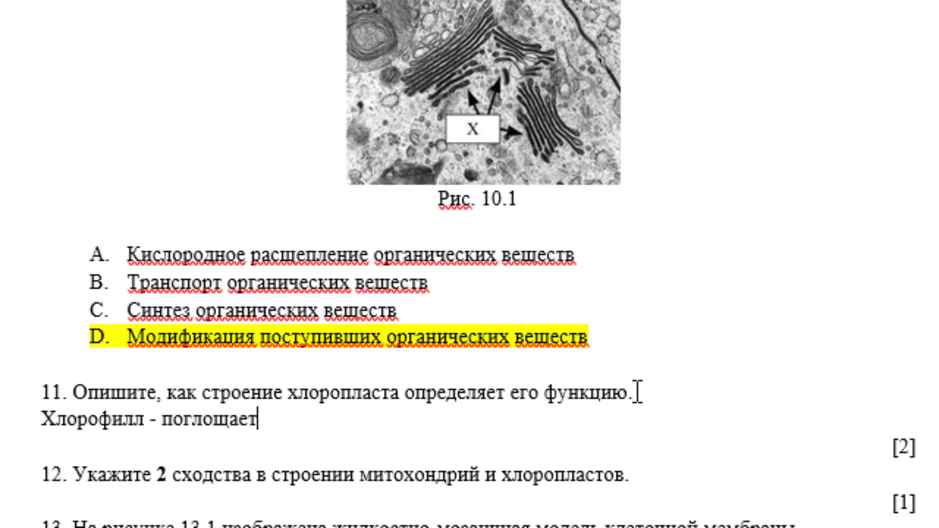
{"action": "type", "text": "свет"}
{"action": "type", "text": "ову"}
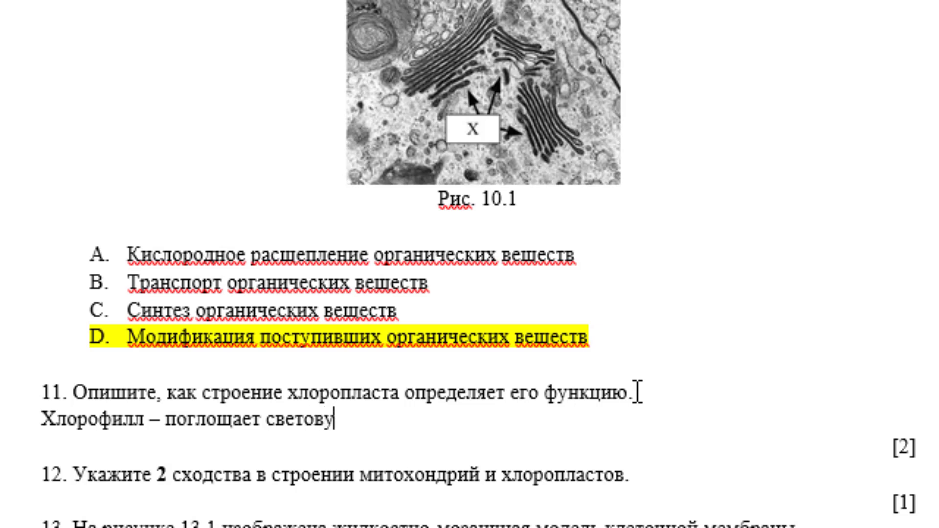
{"action": "type", "text": "ю энерги"}
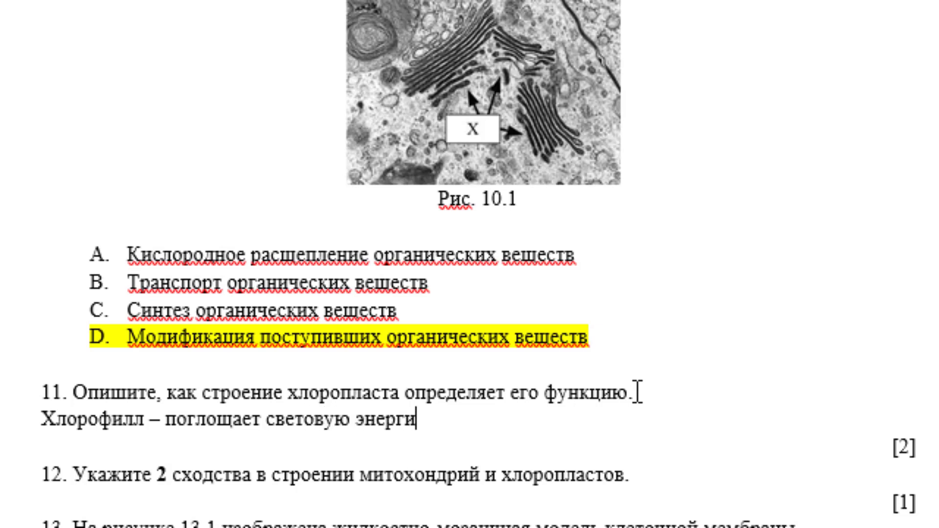
{"action": "type", "text": "ю"}
{"action": "key", "text": "Return"}
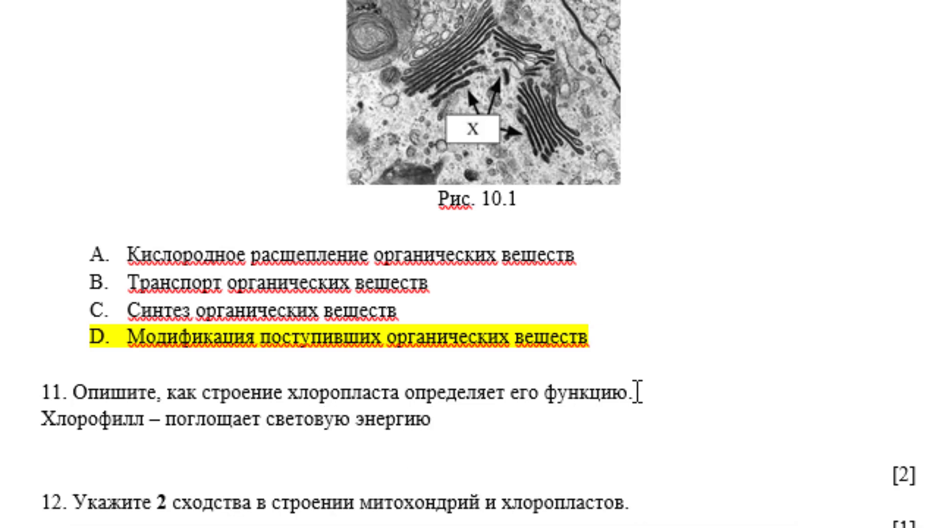
{"action": "type", "text": "тила"}
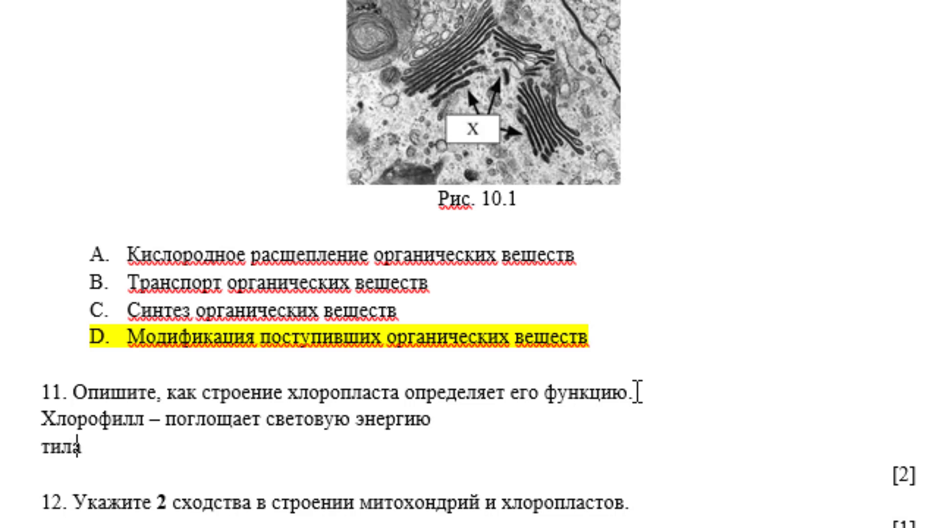
{"action": "type", "text": "коид"}
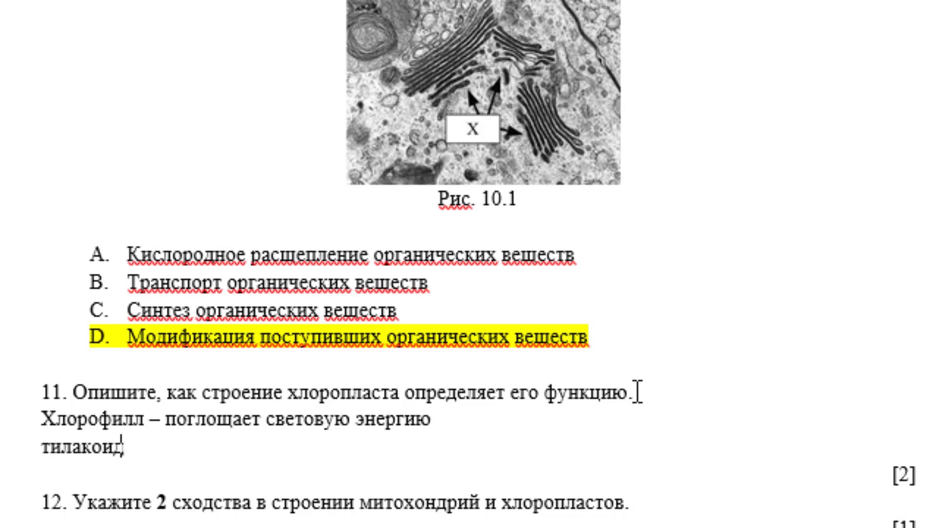
{"action": "type", "text": " - "}
{"action": "type", "text": "пре"}
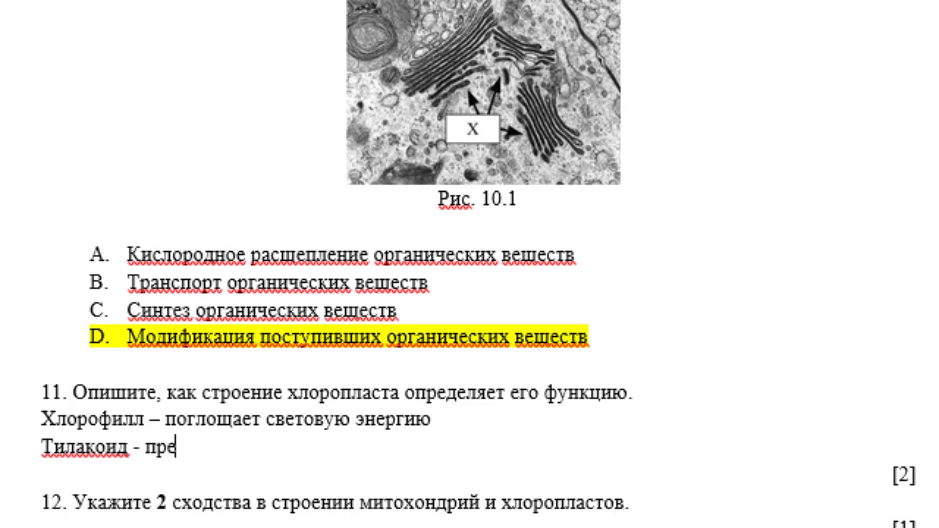
{"action": "type", "text": "образуе"}
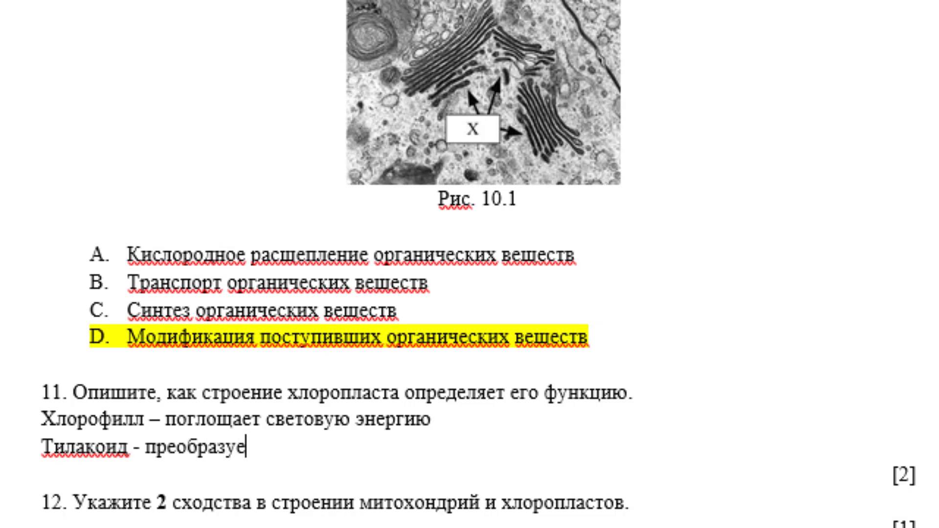
{"action": "type", "text": "т энер"}
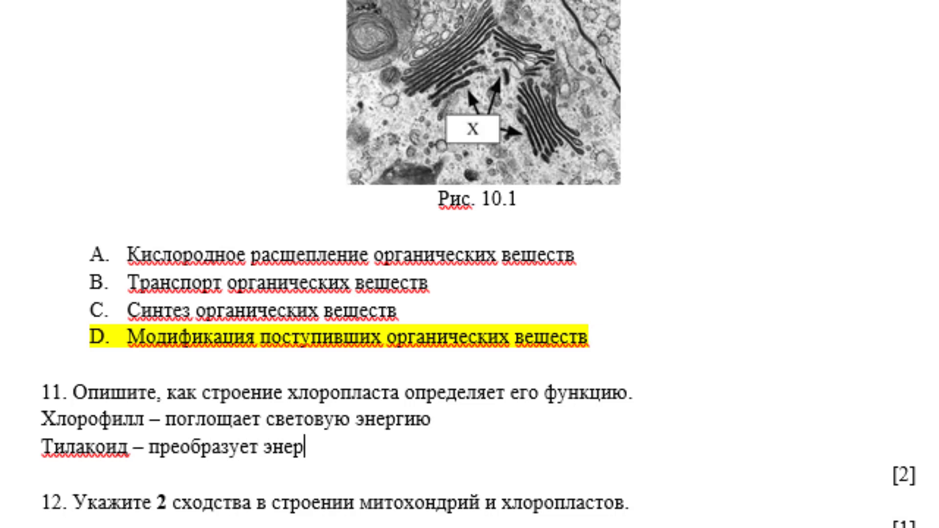
{"action": "type", "text": "гиюсв"}
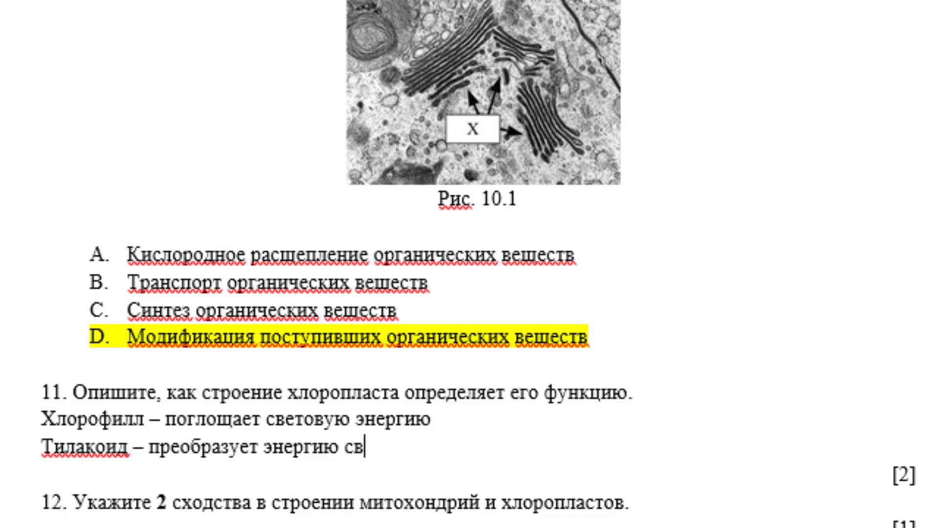
{"action": "type", "text": "ета з"}
{"action": "type", "text": "в хи"}
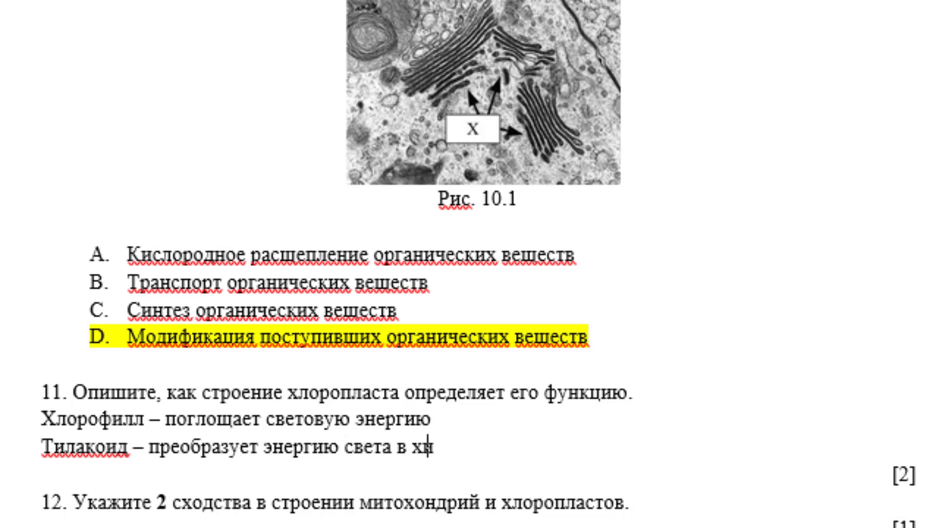
{"action": "type", "text": "мическ"}
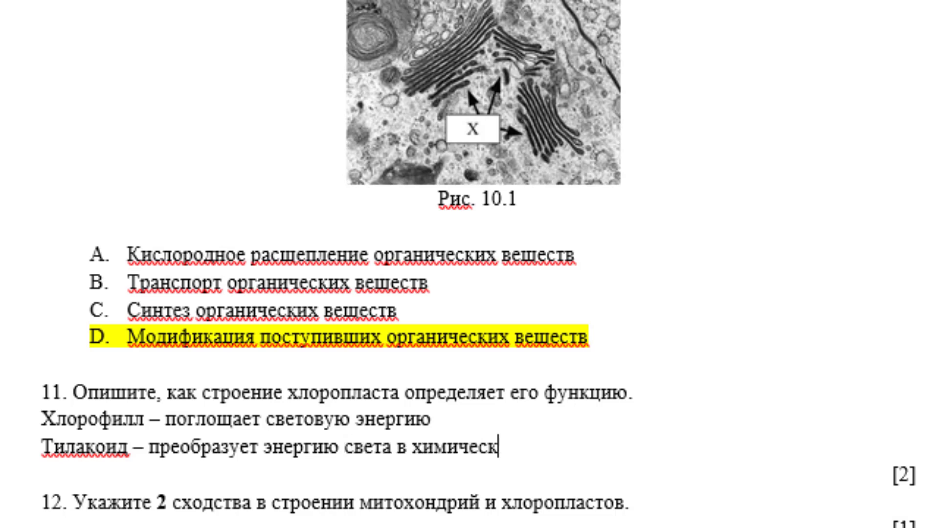
{"action": "type", "text": "ую эне"}
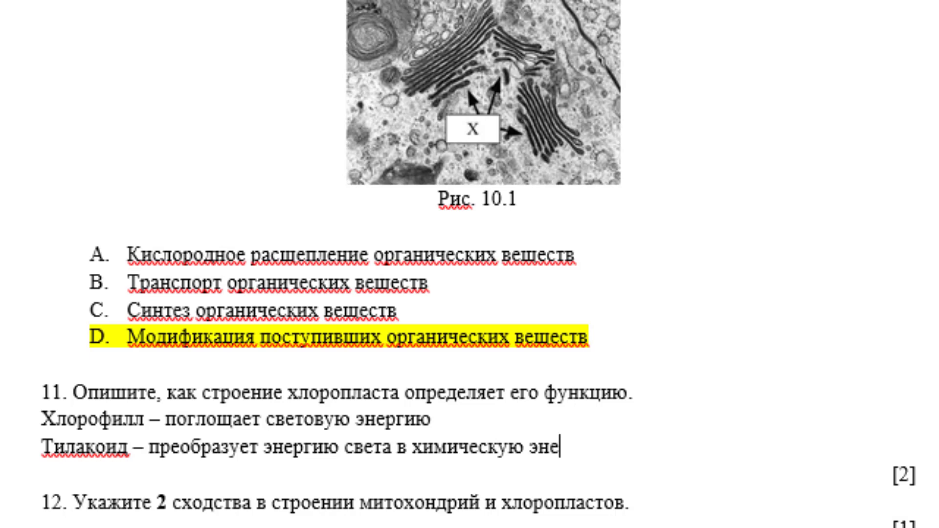
{"action": "type", "text": "ргию"}
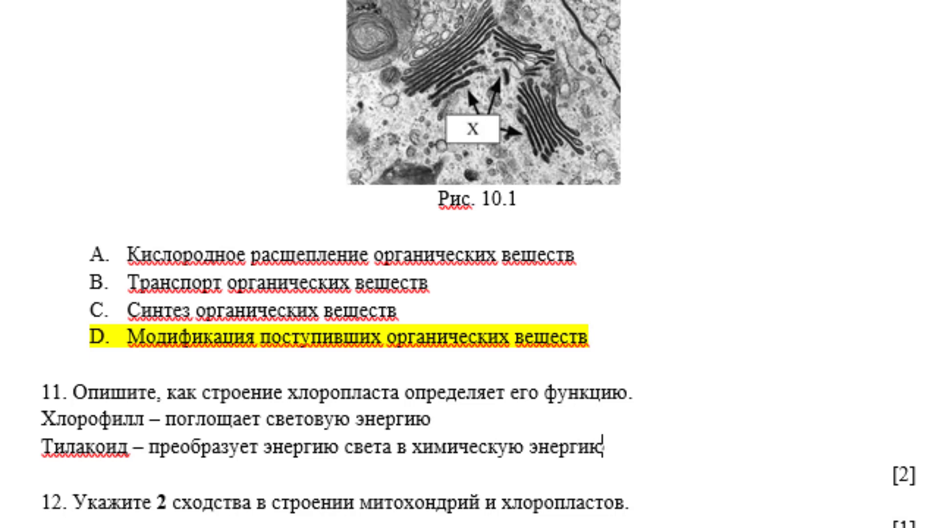
{"action": "key", "text": "Return"}
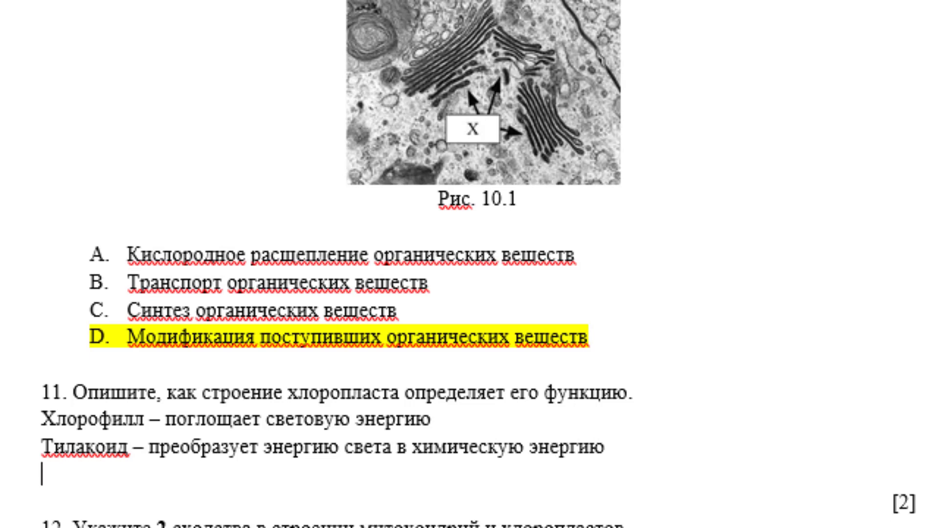
{"action": "type", "text": "стром"}
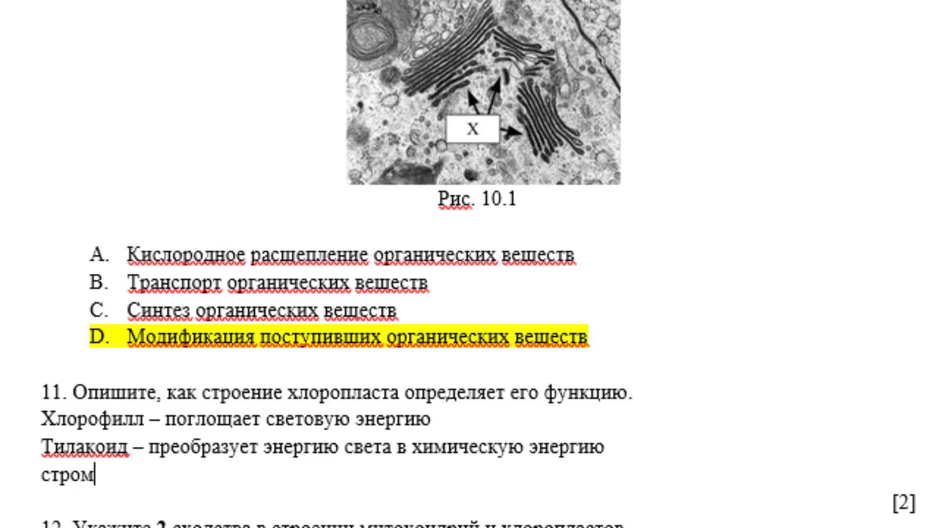
{"action": "type", "text": "а - кон"}
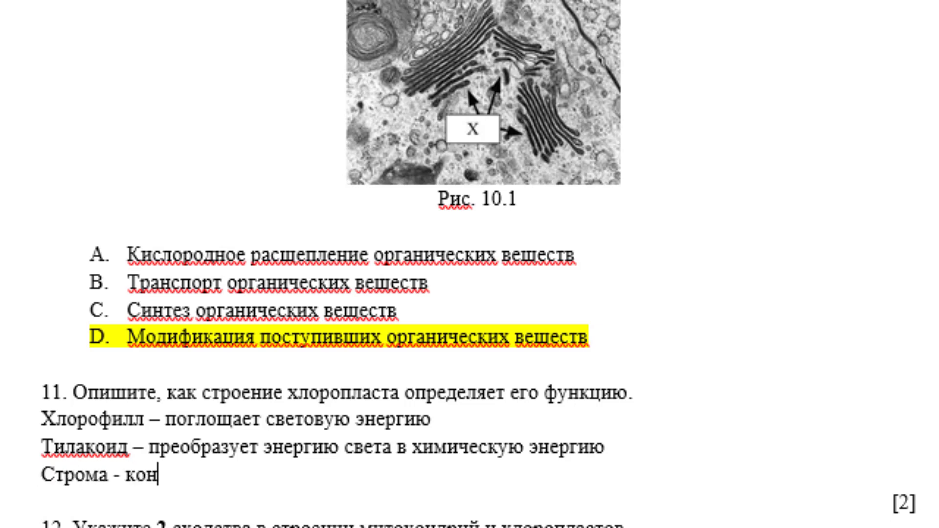
{"action": "type", "text": "версия у"}
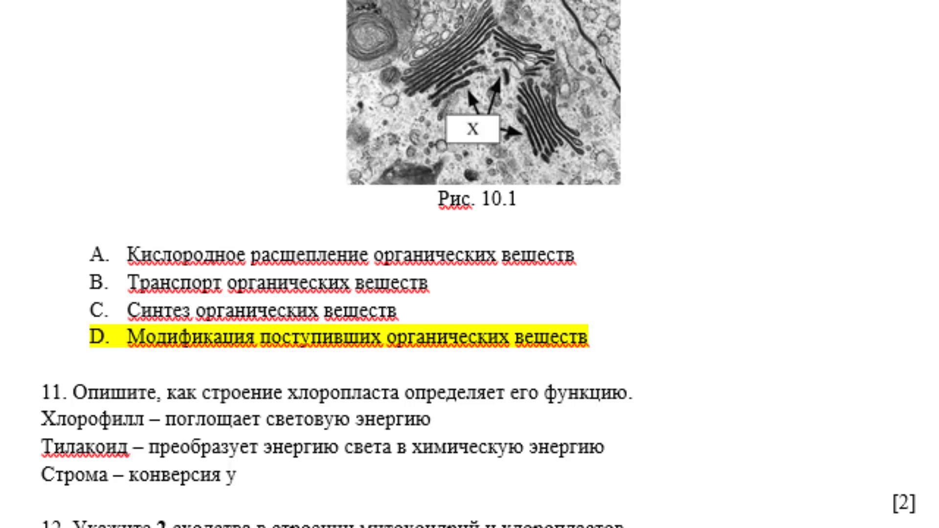
{"action": "type", "text": "глекис"}
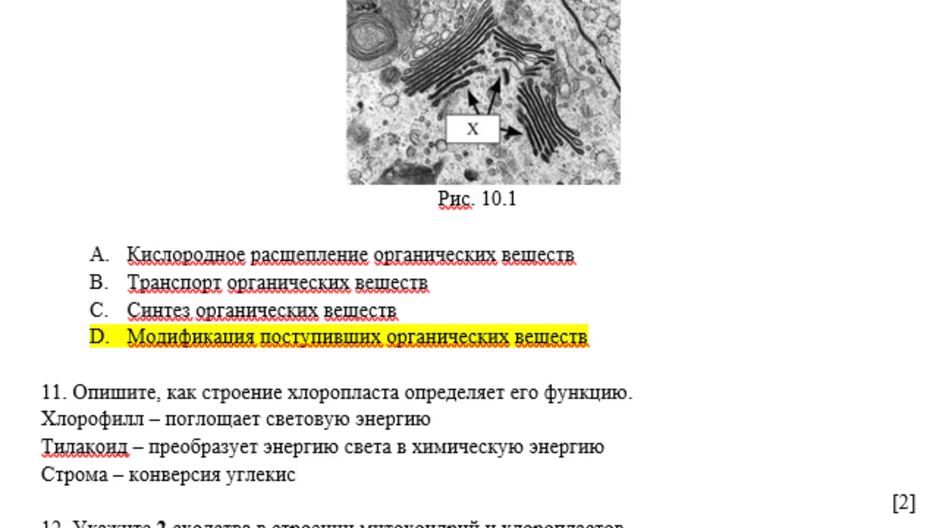
{"action": "type", "text": "лового "}
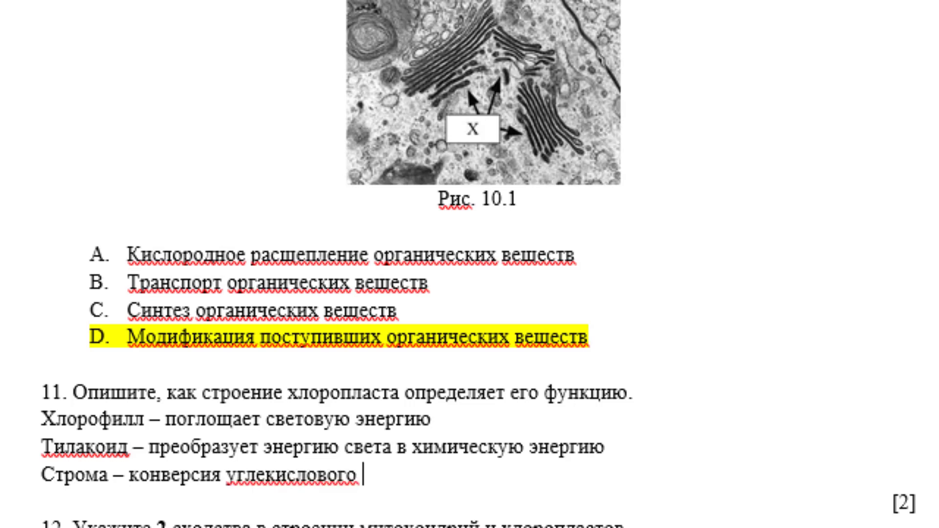
{"action": "type", "text": "газа ву"}
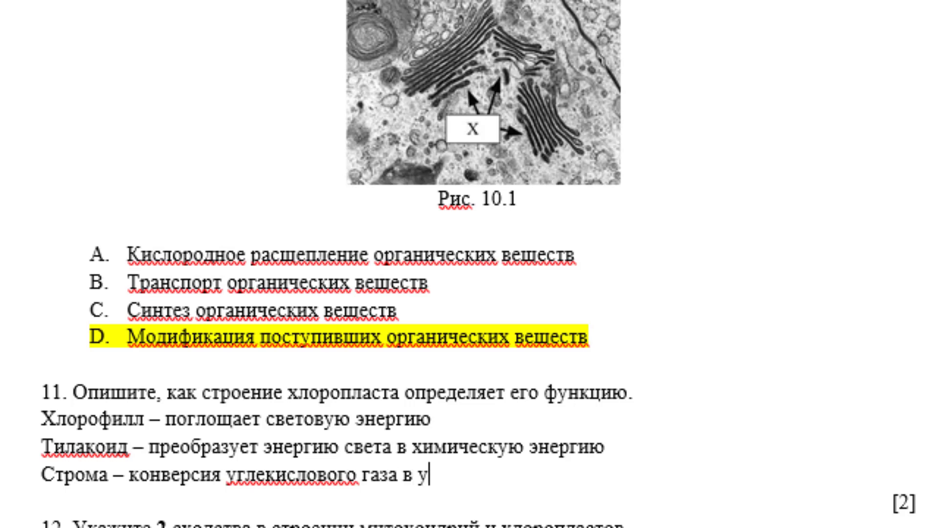
{"action": "type", "text": "глеводы"}
Step: Add 'Грана – преобразование энергии света в химическую энергию' and correct углекислового to углекислого
{"action": "key", "text": "Return"}
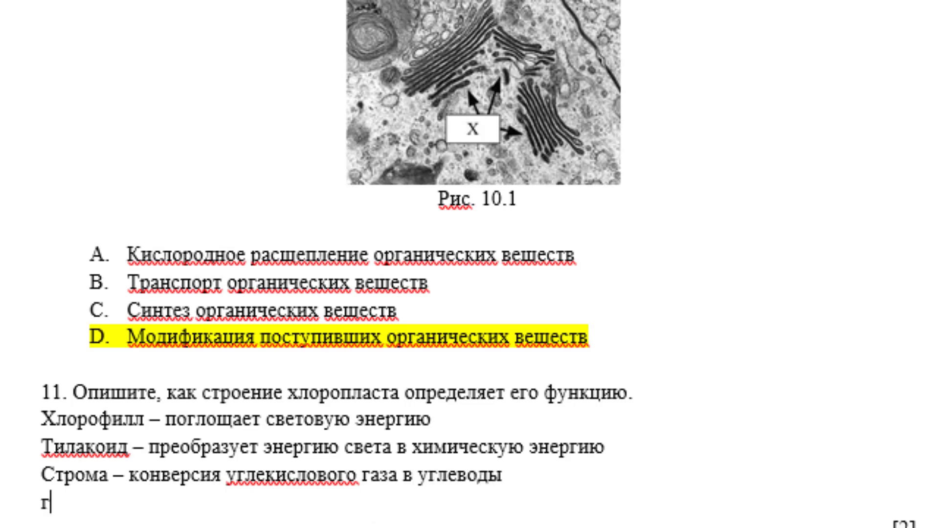
{"action": "type", "text": "рана - "}
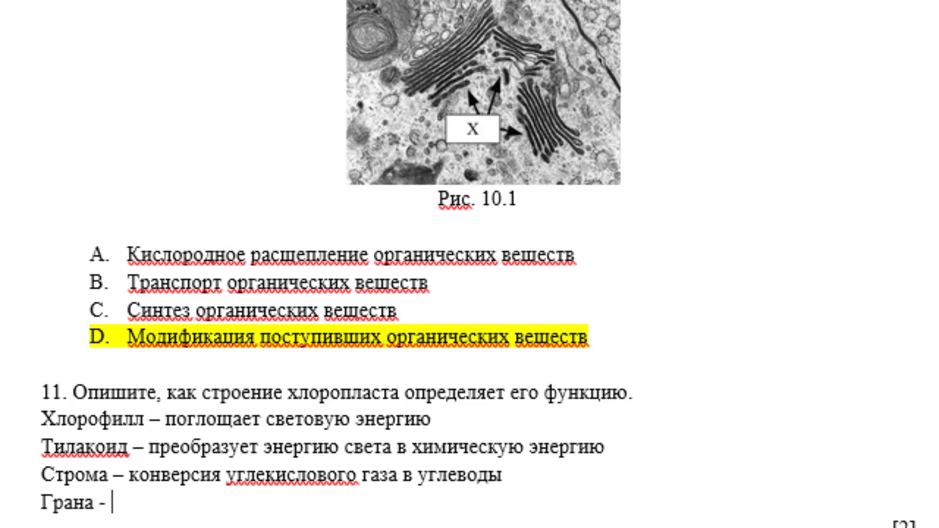
{"action": "type", "text": "преоб"}
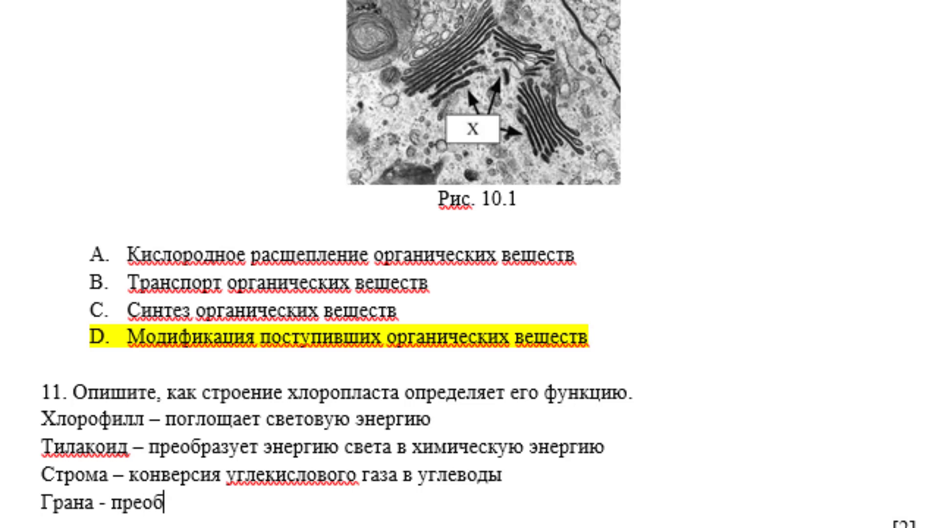
{"action": "type", "text": "рп"}
{"action": "key", "text": "BackSpace"}
{"action": "type", "text": "азовани"}
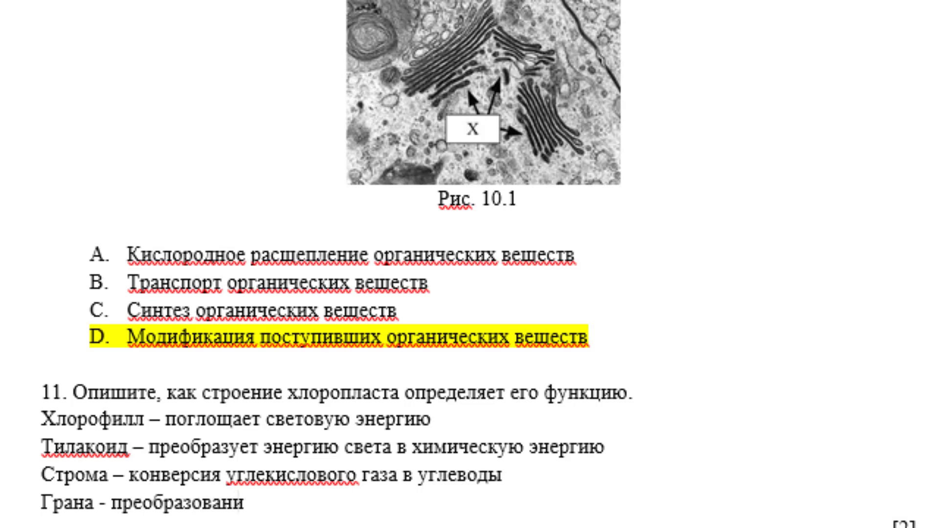
{"action": "type", "text": "е "}
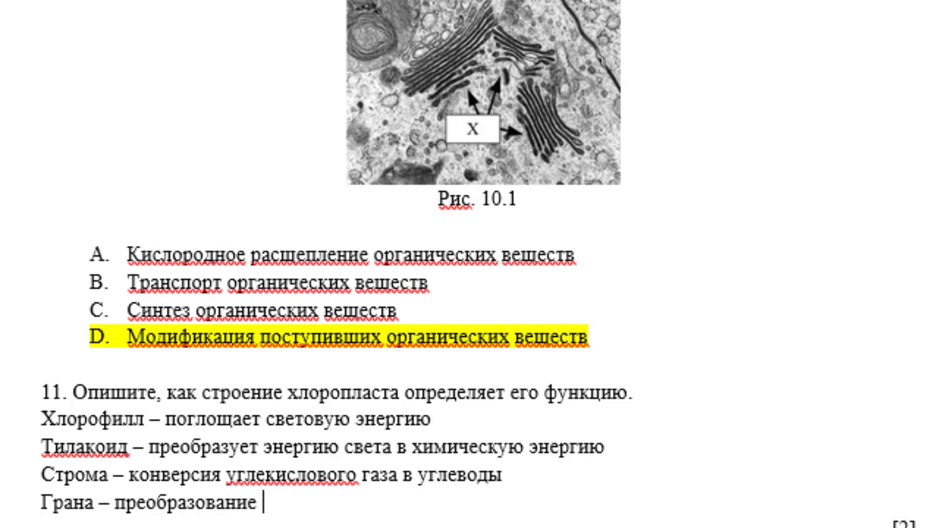
{"action": "type", "text": "эне"}
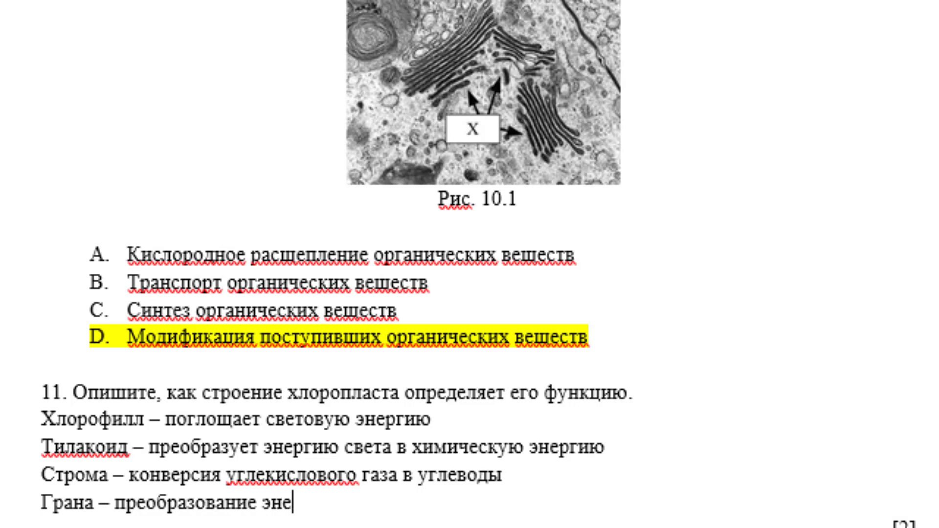
{"action": "type", "text": "ргии света"}
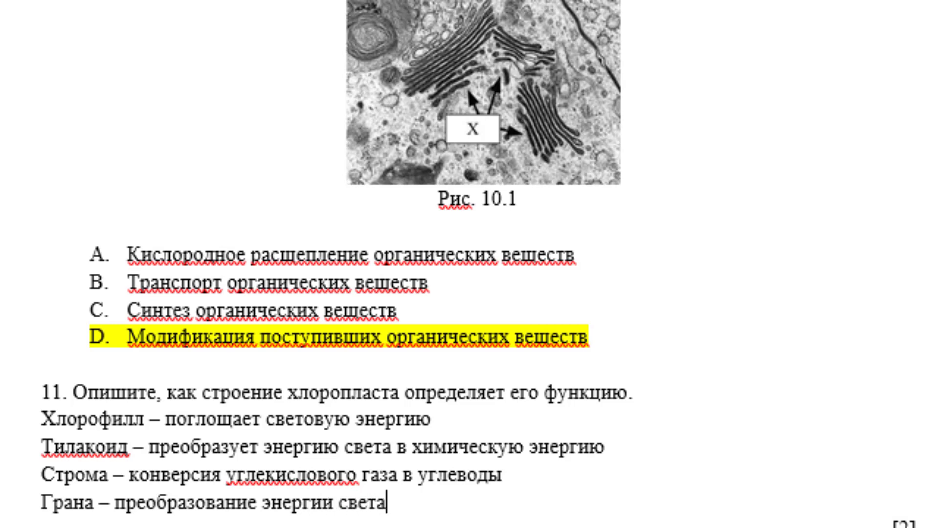
{"action": "type", "text": " в хт"}
{"action": "key", "text": "BackSpace"}
{"action": "type", "text": "имическу"}
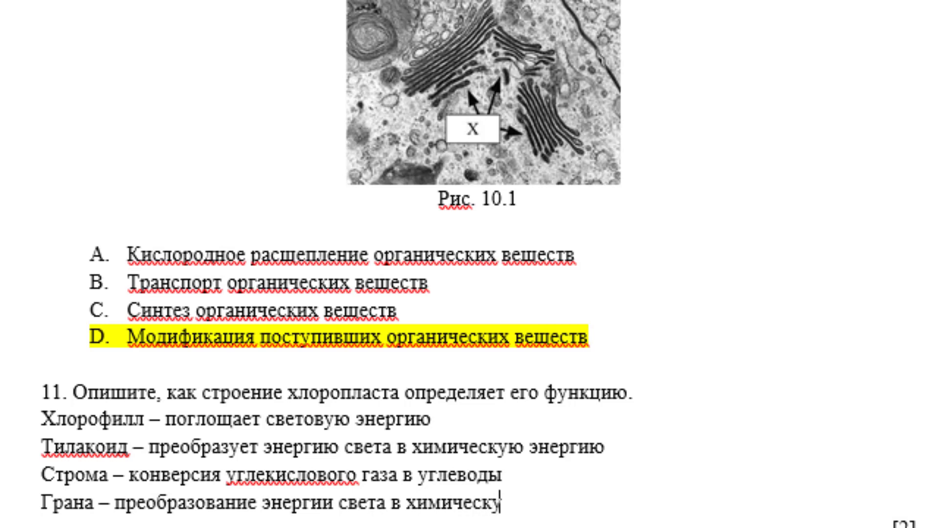
{"action": "type", "text": "ю э"}
{"action": "type", "text": "негр"}
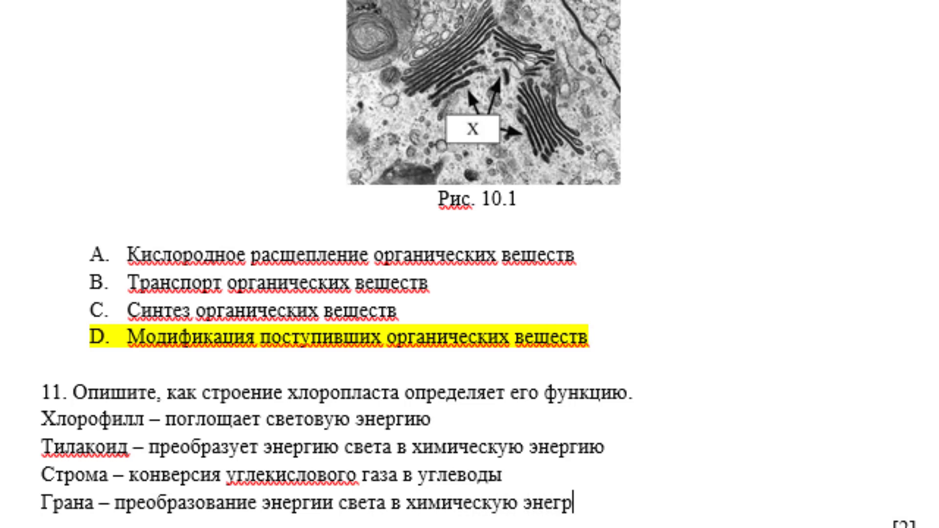
{"action": "key", "text": "BackSpace"}
{"action": "key", "text": "BackSpace"}
{"action": "type", "text": "рг"}
{"action": "type", "text": "ию"}
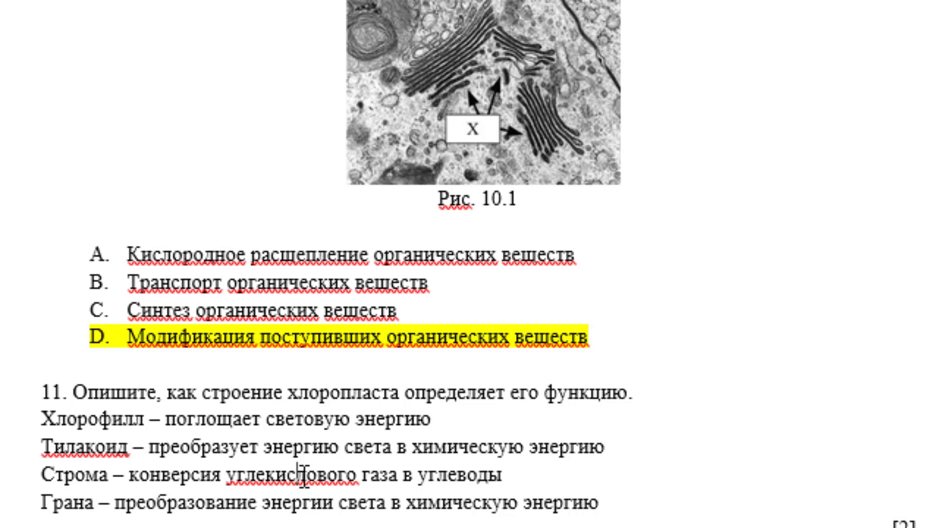
{"action": "right_click", "coordinate": [303, 475]}
{"action": "left_click", "coordinate": [434, 506]}
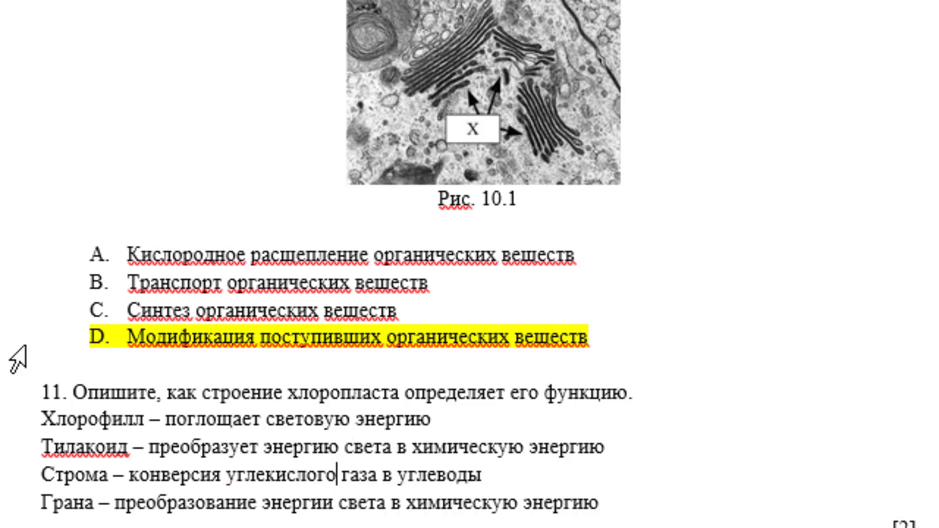
Step: Under question 12, type the first answer '1) двумембранные органоиды'
{"action": "scroll", "coordinate": [184, 356], "scroll_direction": "down", "scroll_amount": 1}
{"action": "scroll", "coordinate": [185, 352], "scroll_direction": "down", "scroll_amount": 1}
{"action": "scroll", "coordinate": [185, 351], "scroll_direction": "down", "scroll_amount": 3}
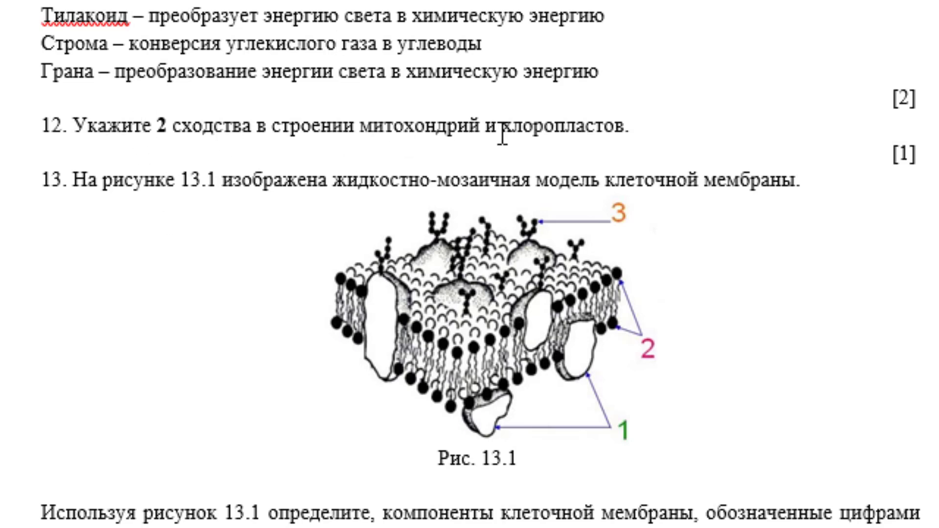
{"action": "key", "text": "Return"}
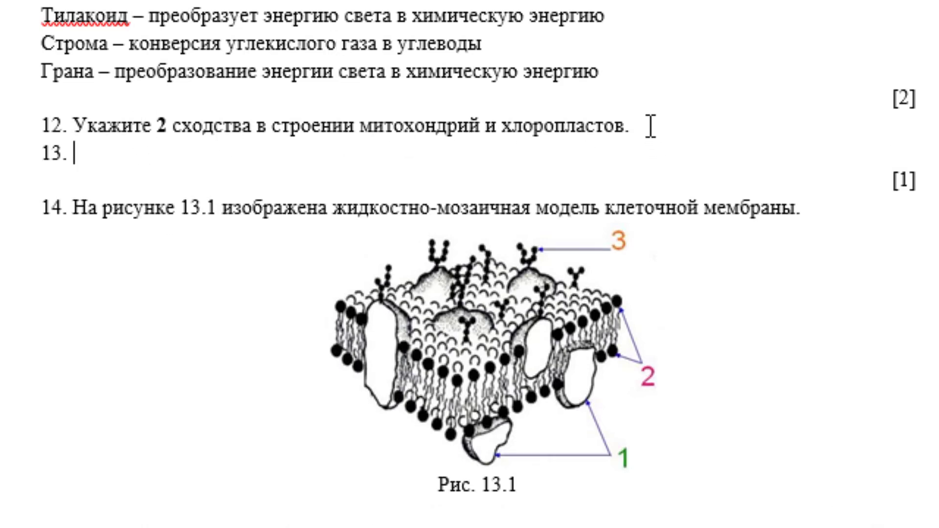
{"action": "key", "text": "BackSpace"}
{"action": "type", "text": "1) "}
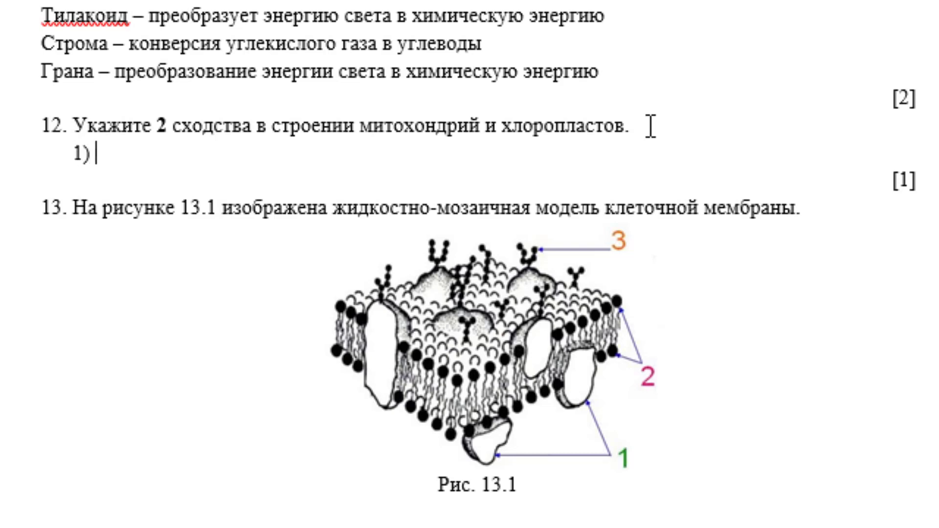
{"action": "type", "text": "двуменр"}
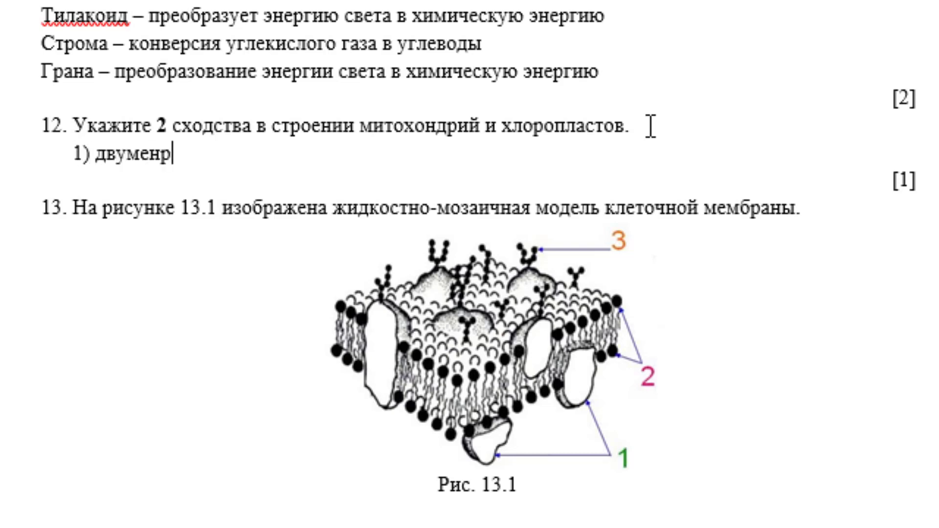
{"action": "key", "text": "BackSpace"}
{"action": "key", "text": "BackSpace"}
{"action": "type", "text": "мбран"}
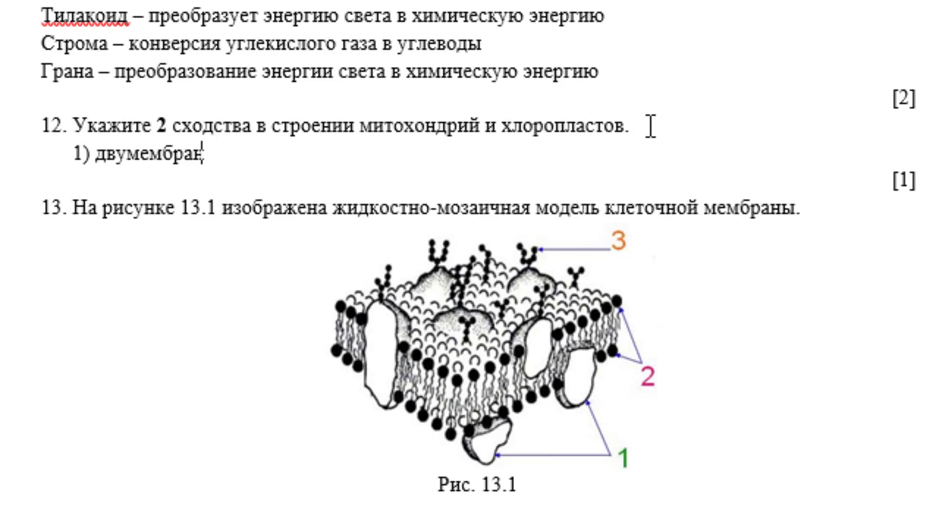
{"action": "type", "text": "ные орг"}
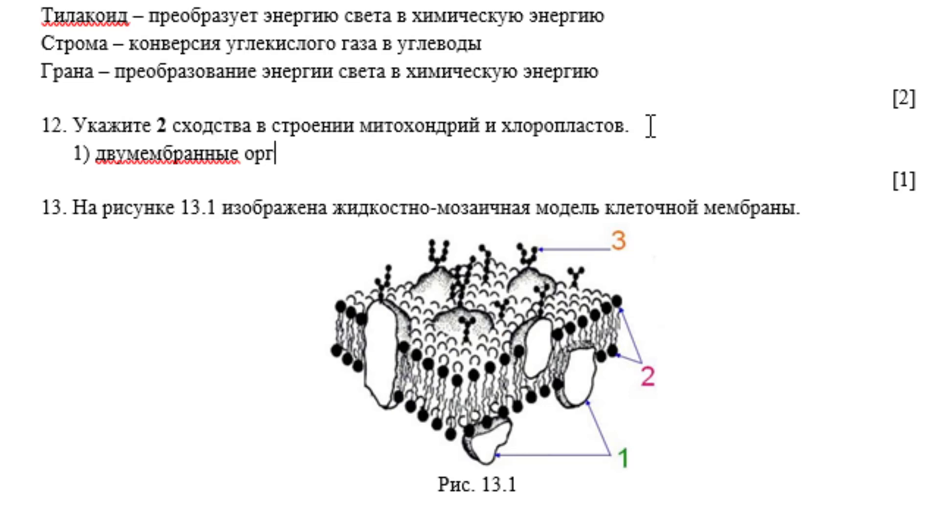
{"action": "type", "text": "аноид"}
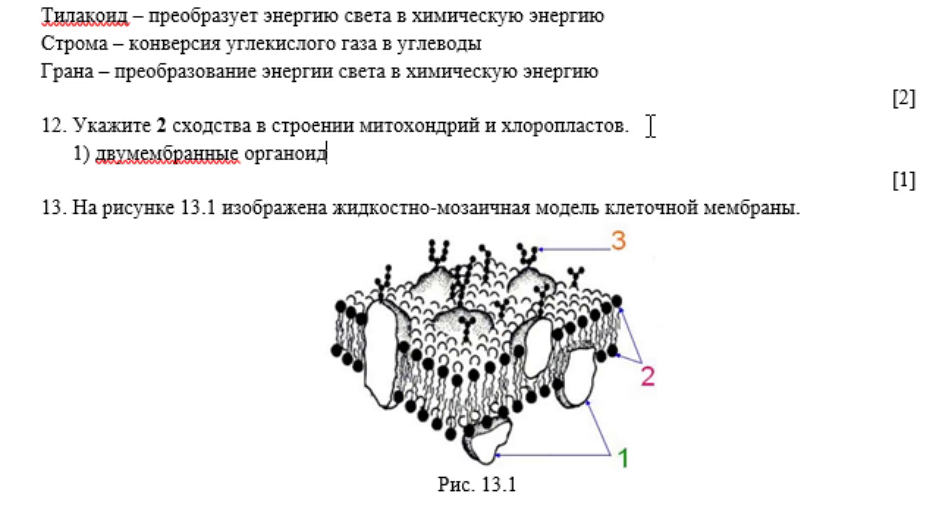
{"action": "type", "text": "ы"}
Step: Add the second answer about inner membranes forming кристы in mitochondria and тиллакоиды in chloroplasts
{"action": "key", "text": "Return"}
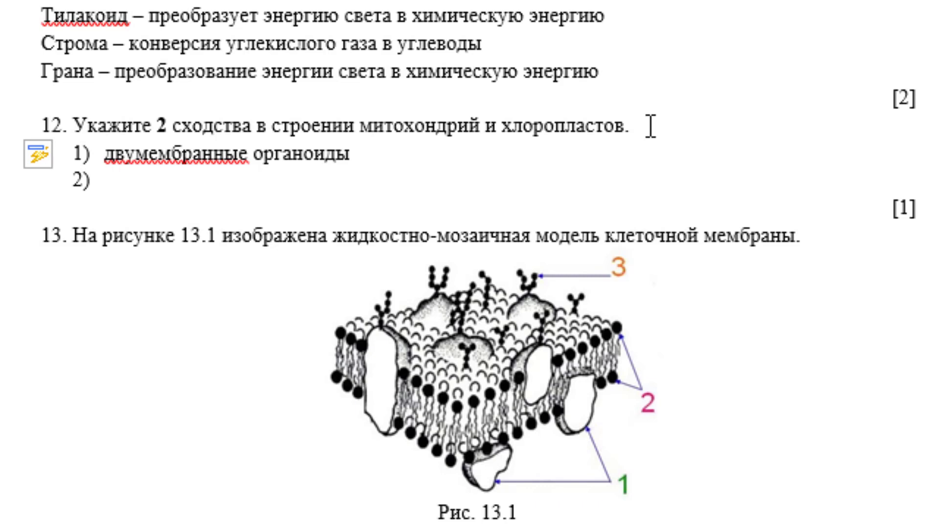
{"action": "type", "text": "в"}
{"action": "type", "text": "мито"}
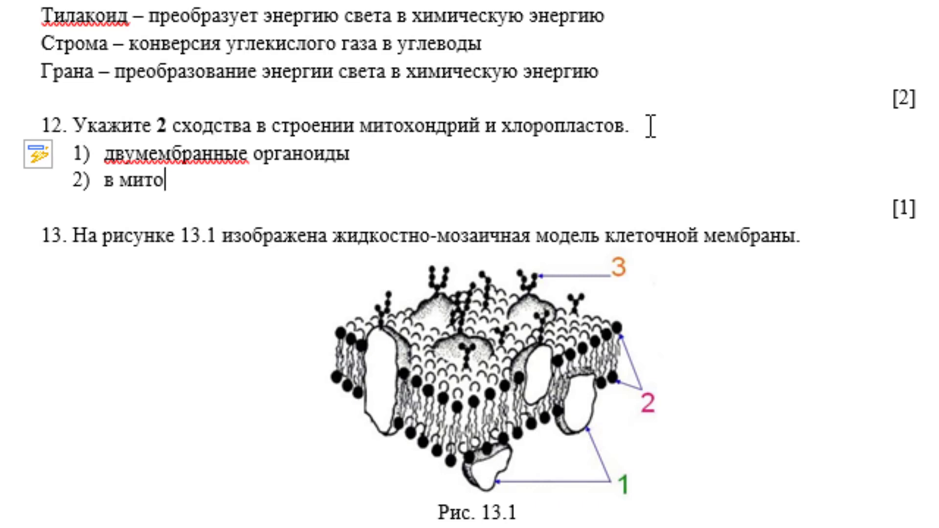
{"action": "type", "text": "хон"}
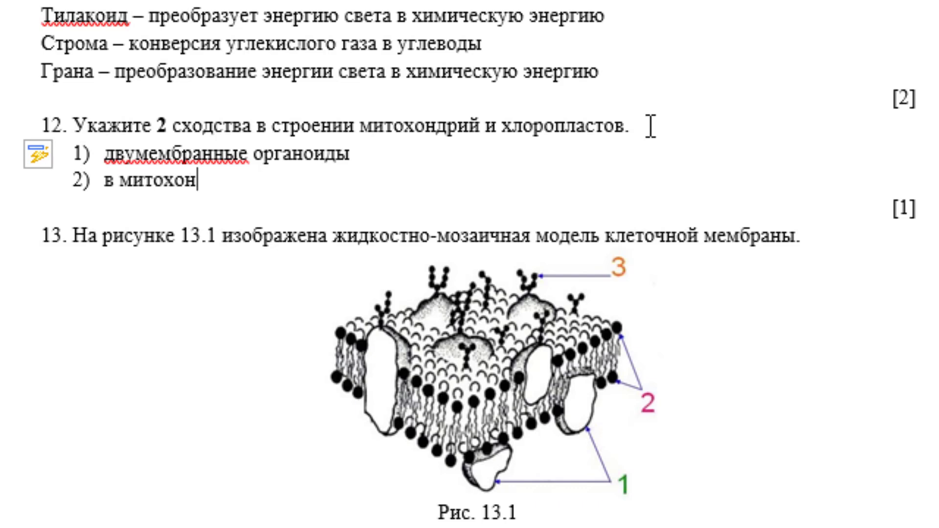
{"action": "type", "text": "дрия"}
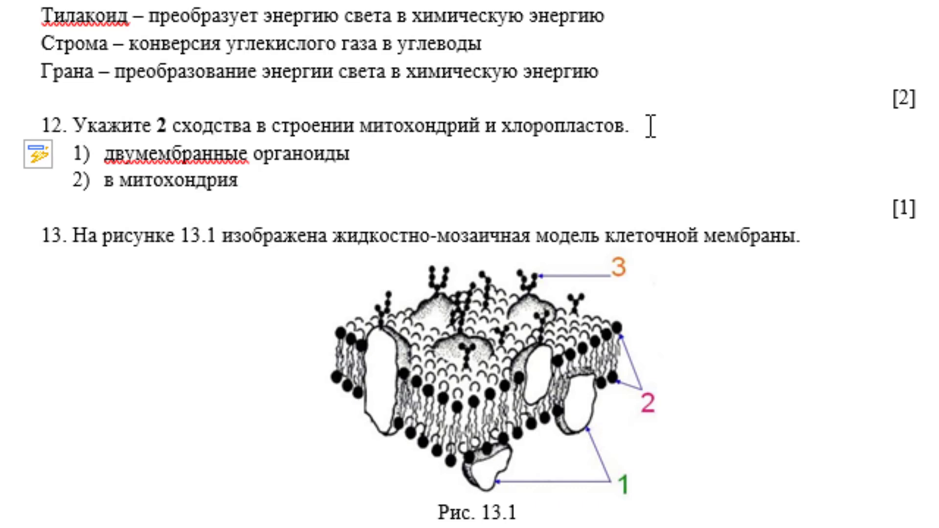
{"action": "type", "text": "хи"}
{"action": "type", "text": " хлоро"}
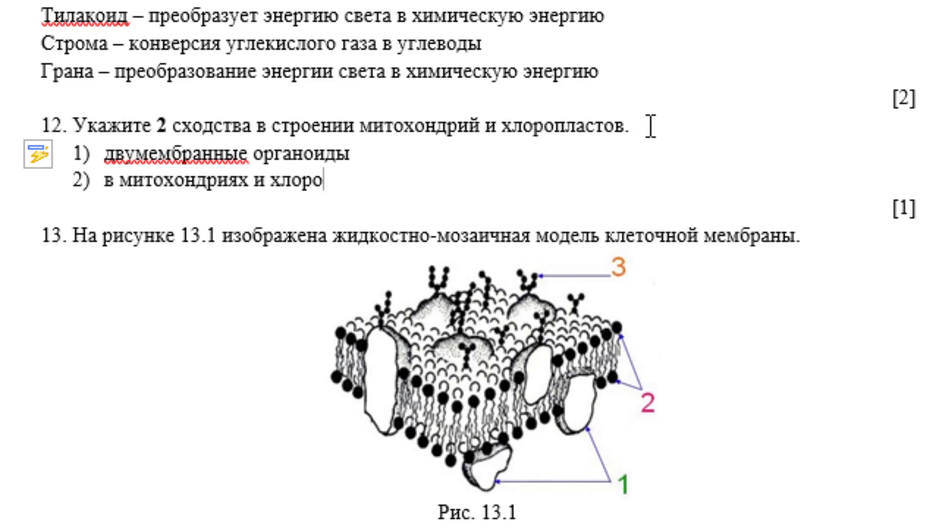
{"action": "type", "text": "плас"}
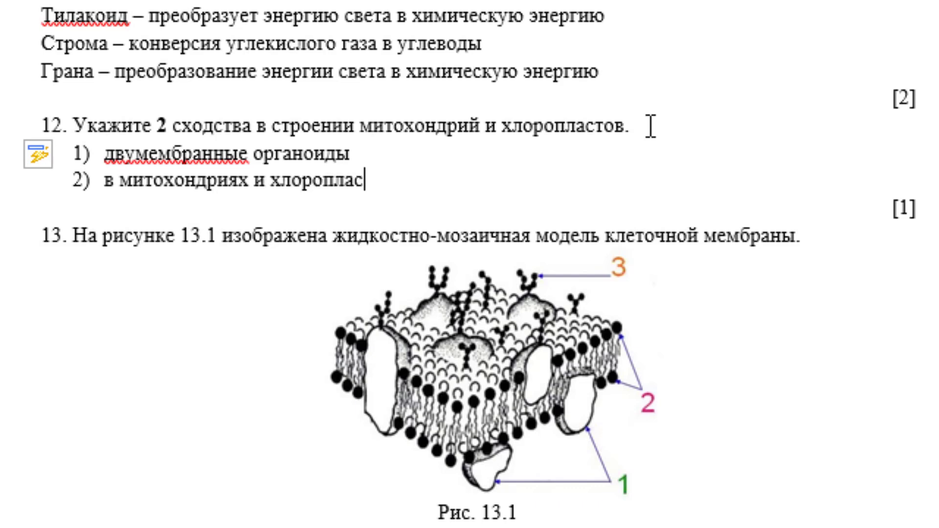
{"action": "type", "text": "тах"}
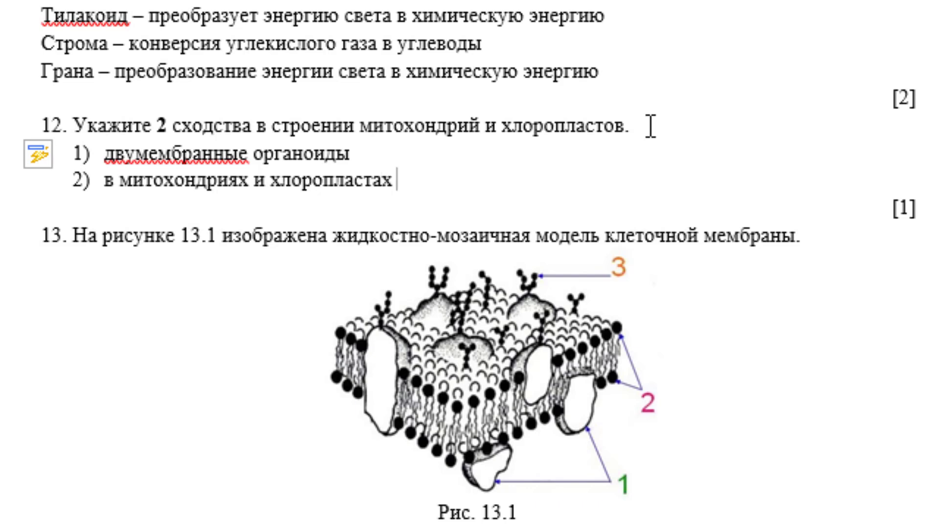
{"action": "type", "text": " внутренн"}
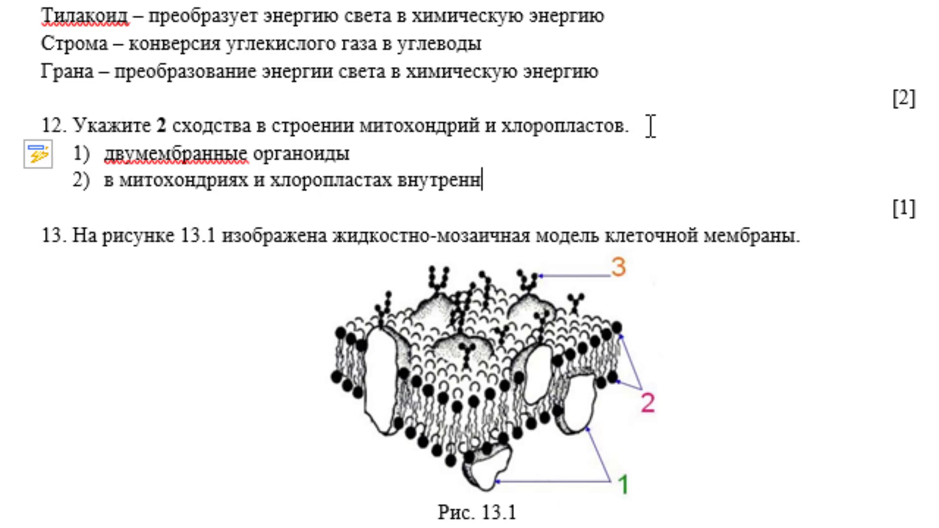
{"action": "type", "text": "ие мембран"}
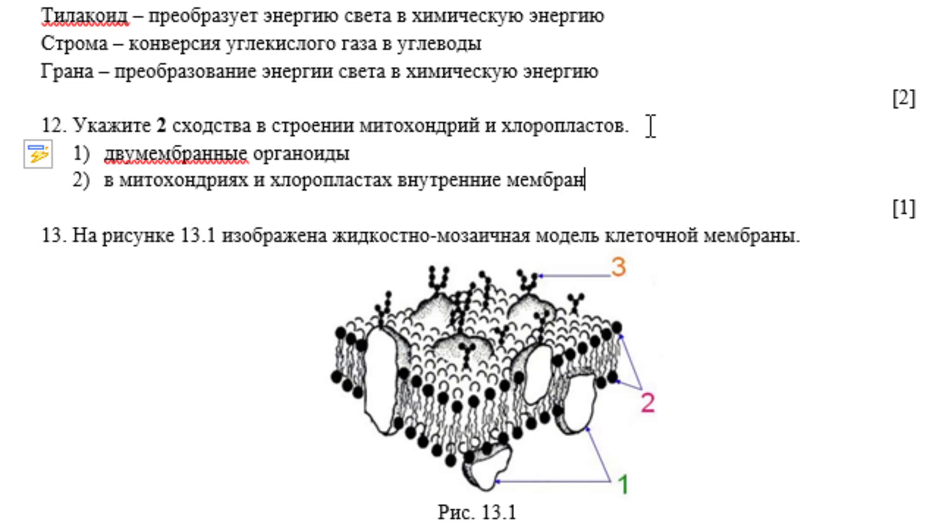
{"action": "type", "text": "ы обр"}
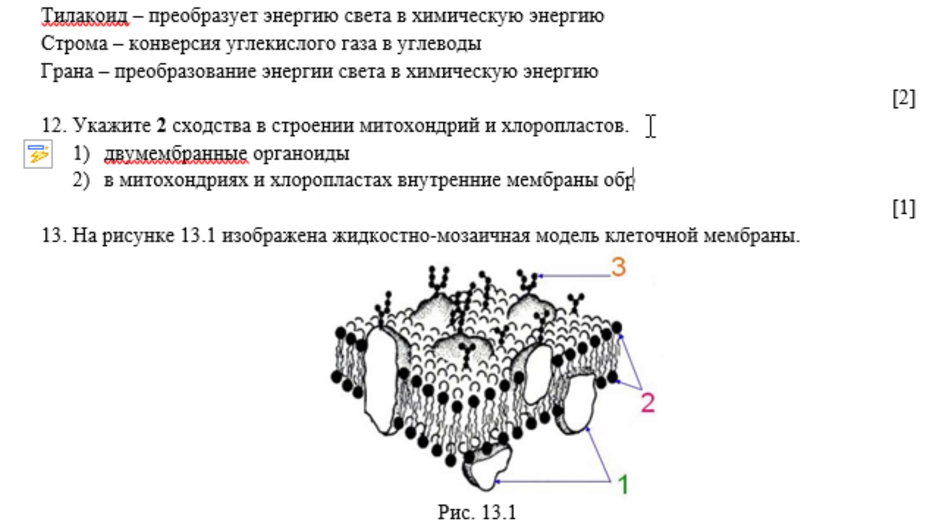
{"action": "type", "text": "азуют "}
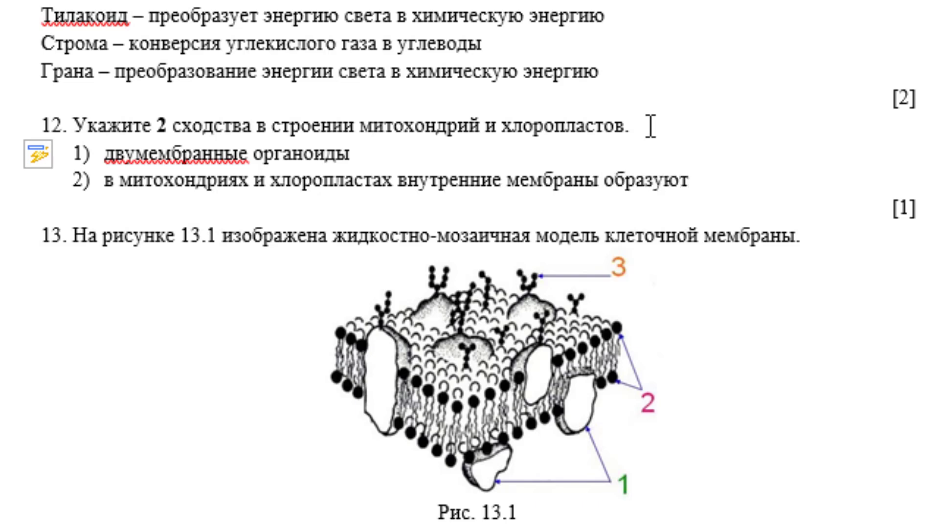
{"action": "type", "text": "выросты"}
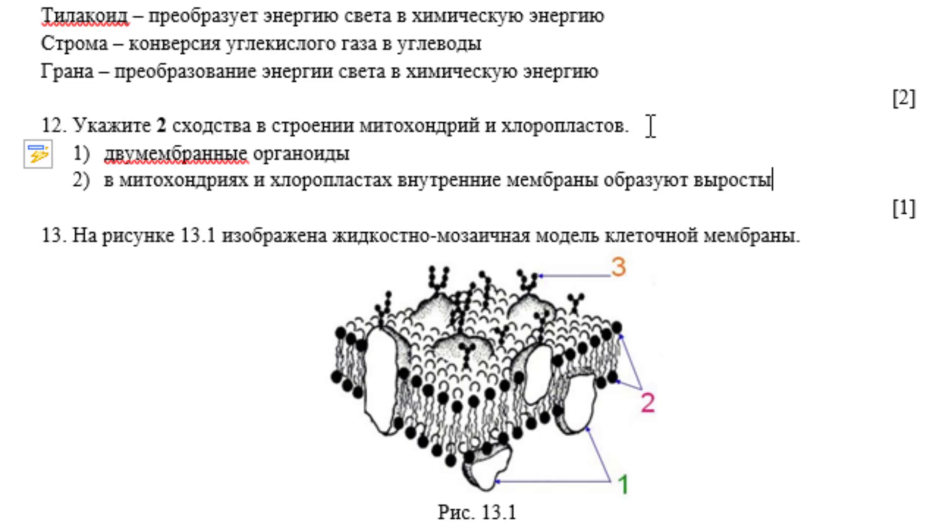
{"action": "type", "text": "?"}
{"action": "key", "text": "BackSpace"}
{"action": "key", "text": "BackSpace"}
{"action": "type", "text": "к"}
{"action": "type", "text": "ристы"}
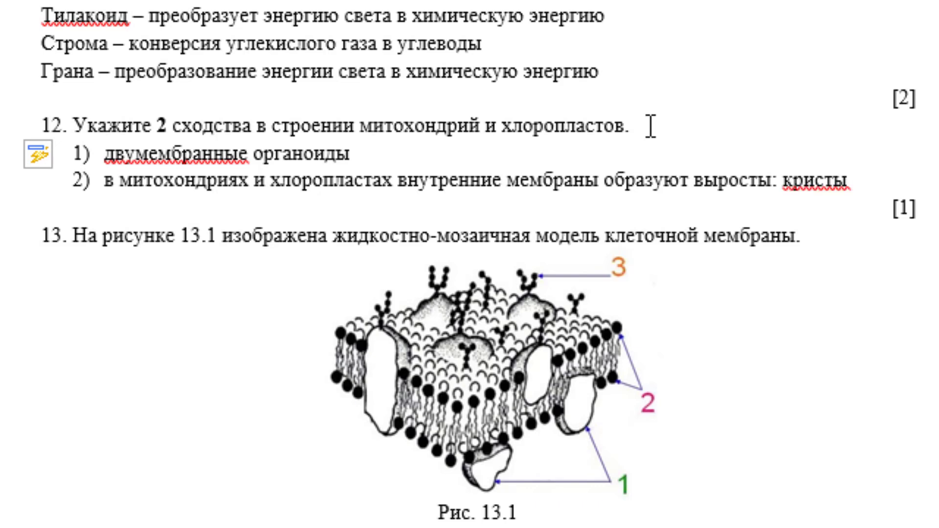
{"action": "type", "text": " – в ми"}
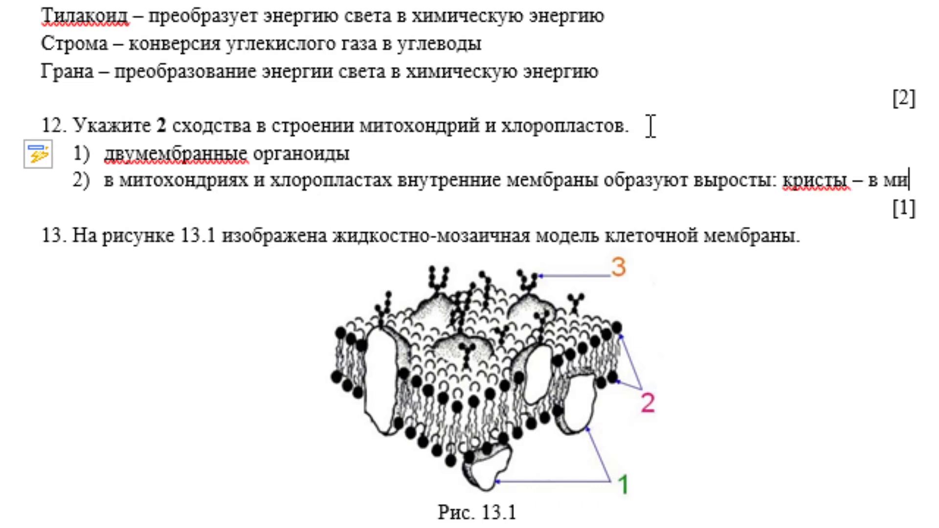
{"action": "type", "text": "тохон"}
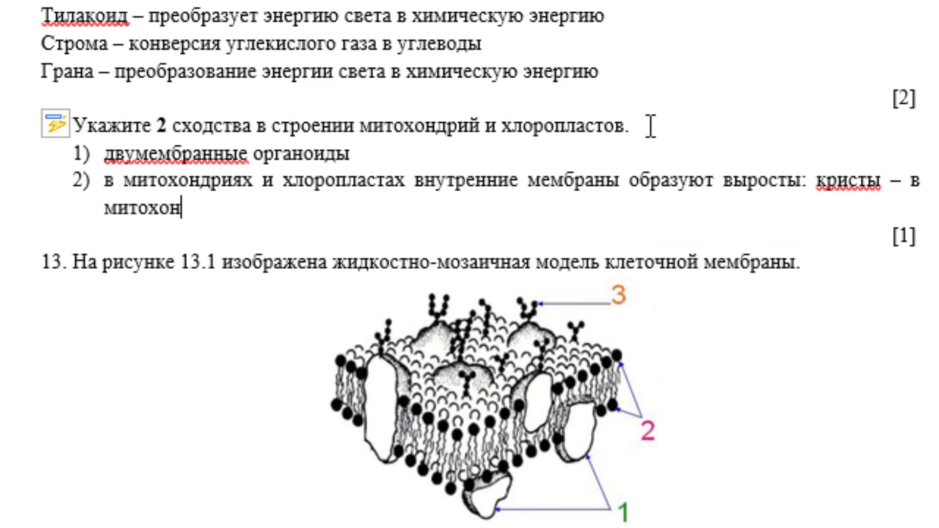
{"action": "type", "text": "дриях"}
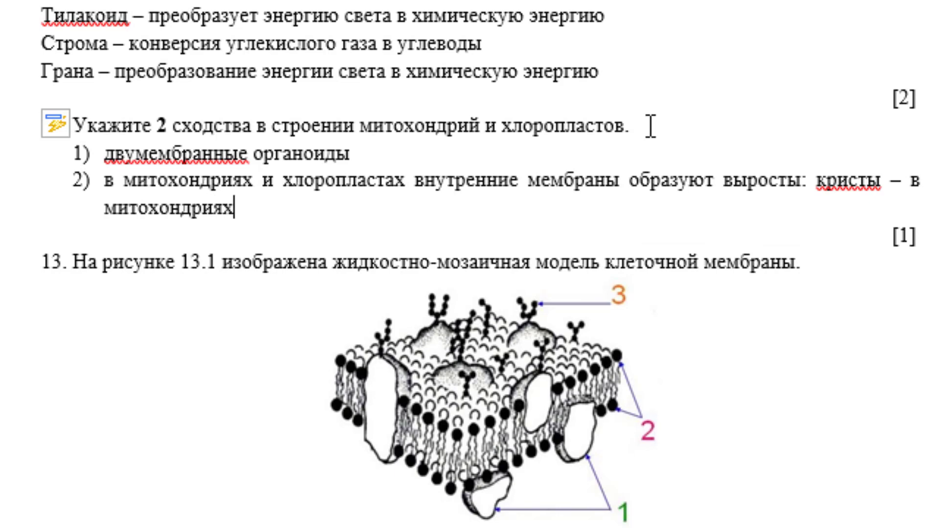
{"action": "type", "text": " и ти"}
{"action": "type", "text": "ллако"}
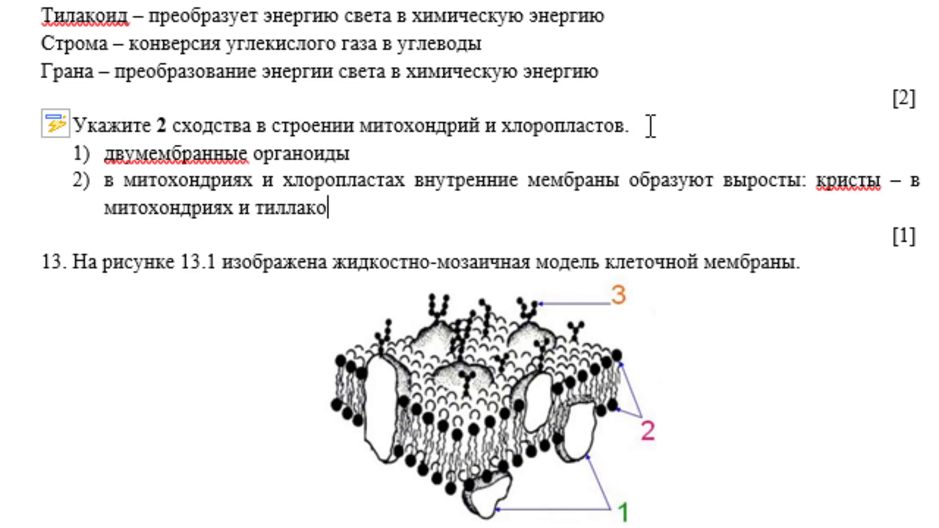
{"action": "type", "text": "иды – "}
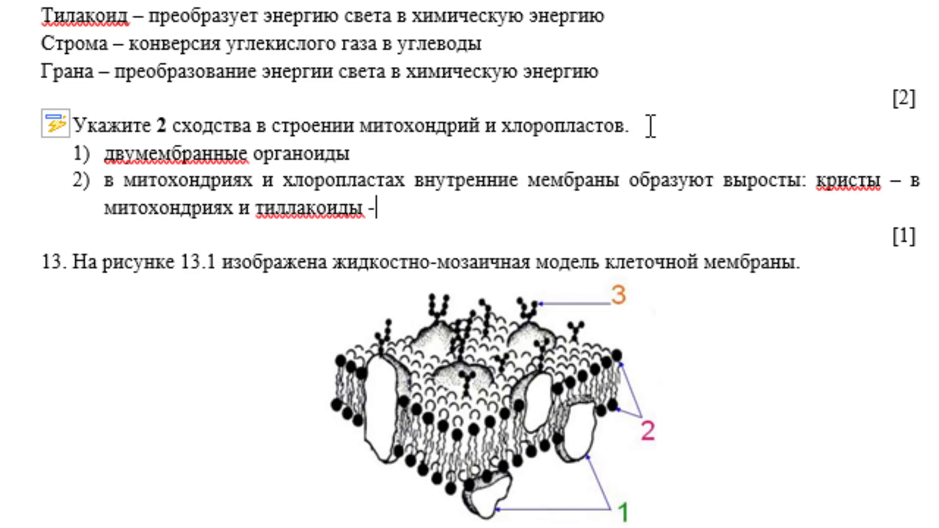
{"action": "type", "text": "в х"}
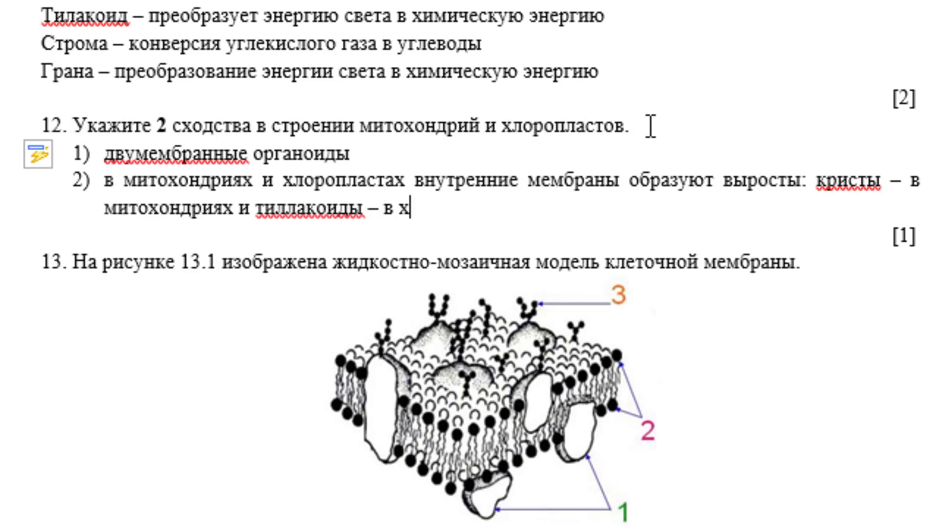
{"action": "type", "text": "лоропласта"}
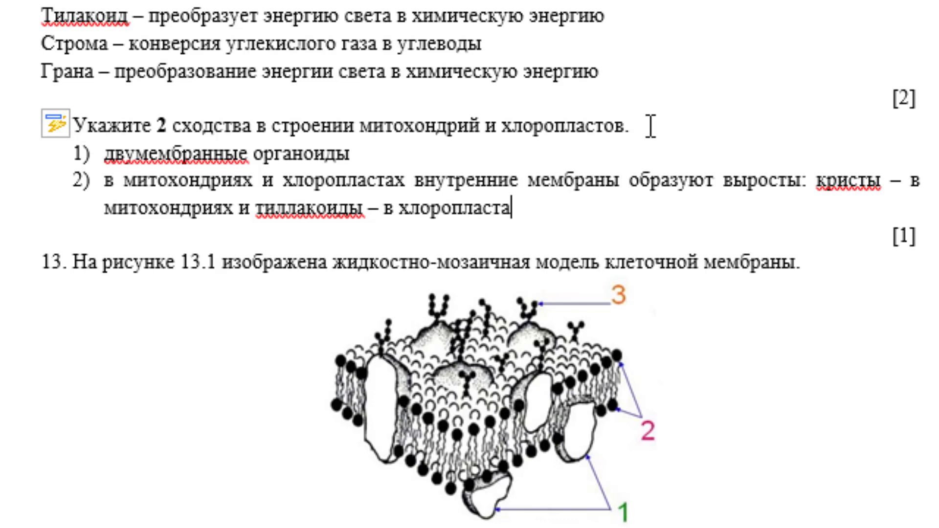
{"action": "type", "text": "х"}
Step: Scroll to question 13's fluid-mosaic membrane figure and its answer lines 1–3
{"action": "scroll", "coordinate": [396, 162], "scroll_direction": "down", "scroll_amount": 2}
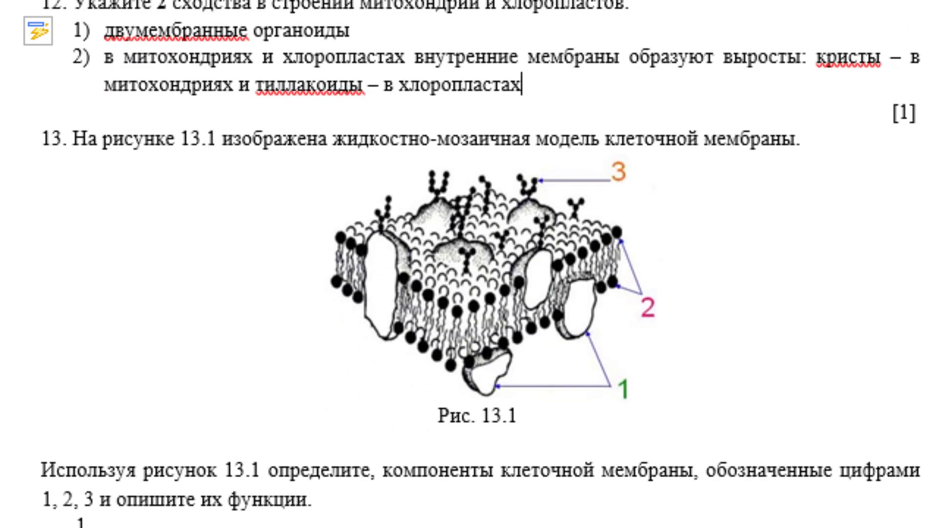
{"action": "scroll", "coordinate": [370, 305], "scroll_direction": "up", "scroll_amount": 1}
{"action": "scroll", "coordinate": [337, 295], "scroll_direction": "up", "scroll_amount": 1}
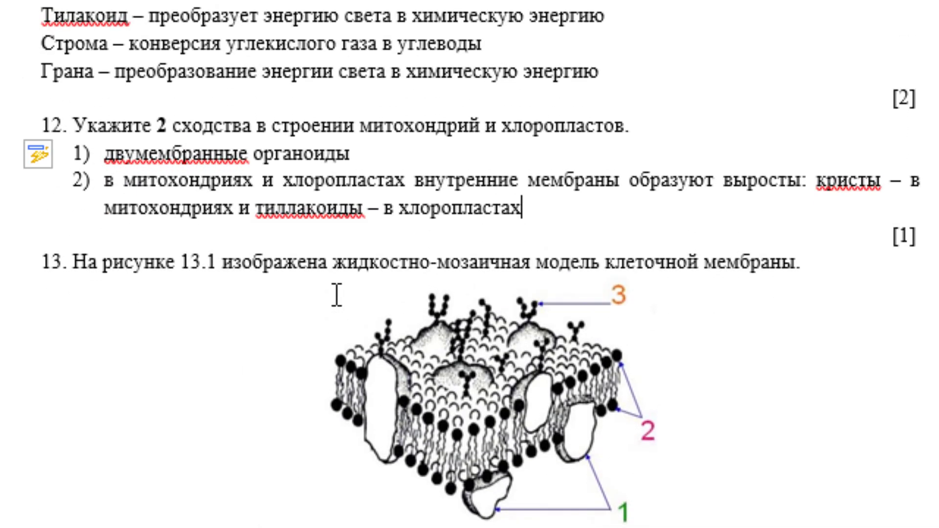
{"action": "scroll", "coordinate": [336, 295], "scroll_direction": "down", "scroll_amount": 3}
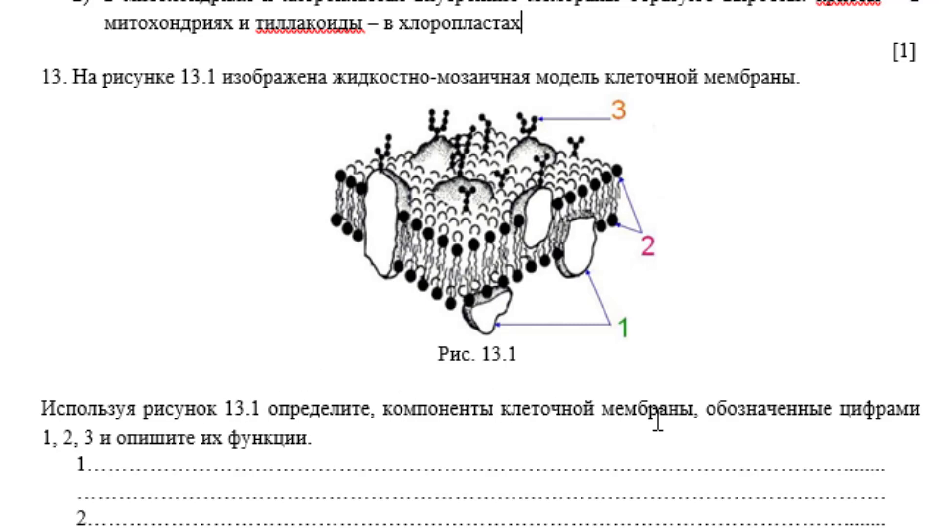
{"action": "scroll", "coordinate": [833, 408], "scroll_direction": "down", "scroll_amount": 1}
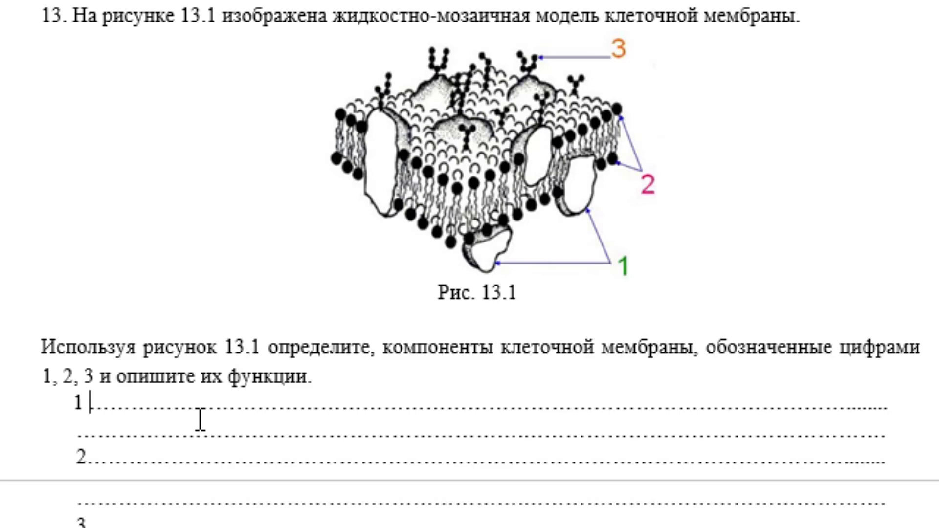
Step: Answer component 1 as 'молекулы белков', with функции: структурная, транспортная, рецепторная, ферментативная
{"action": "type", "text": "моле"}
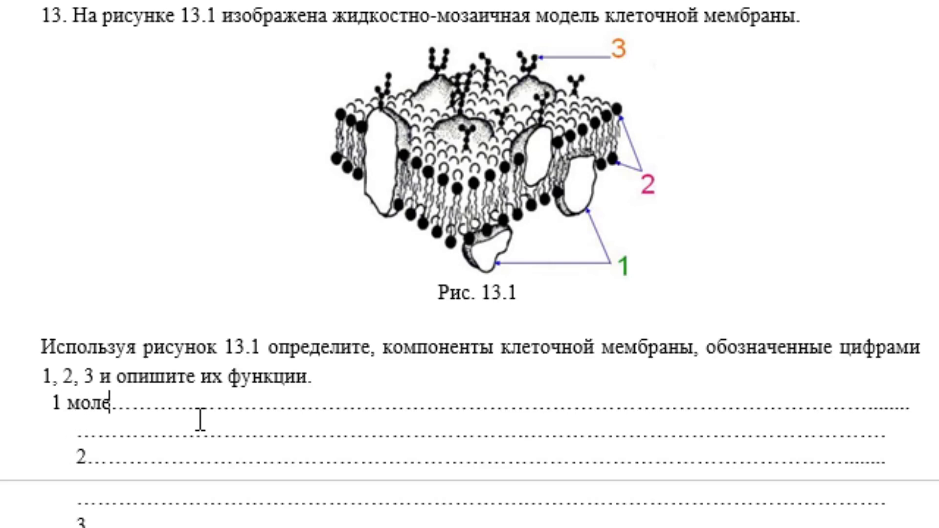
{"action": "type", "text": "кулы белко"}
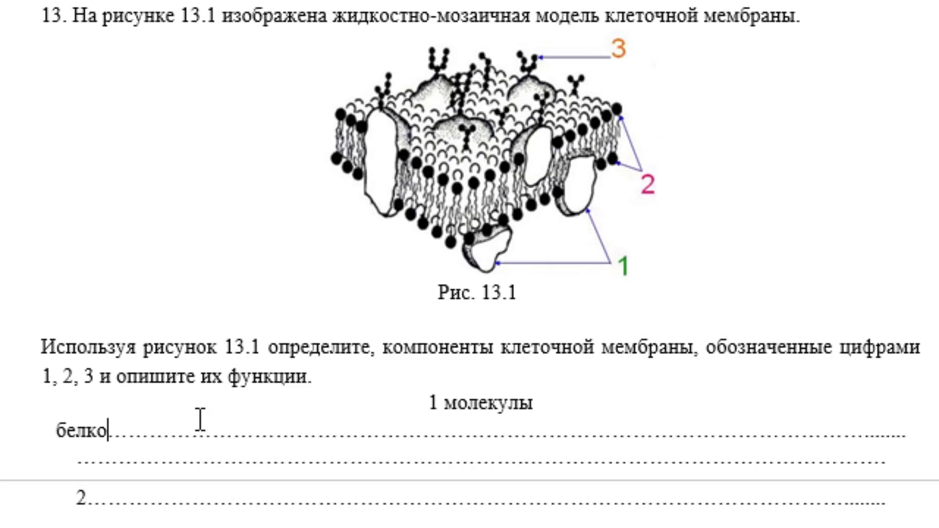
{"action": "type", "text": "в"}
{"action": "key", "text": "Return"}
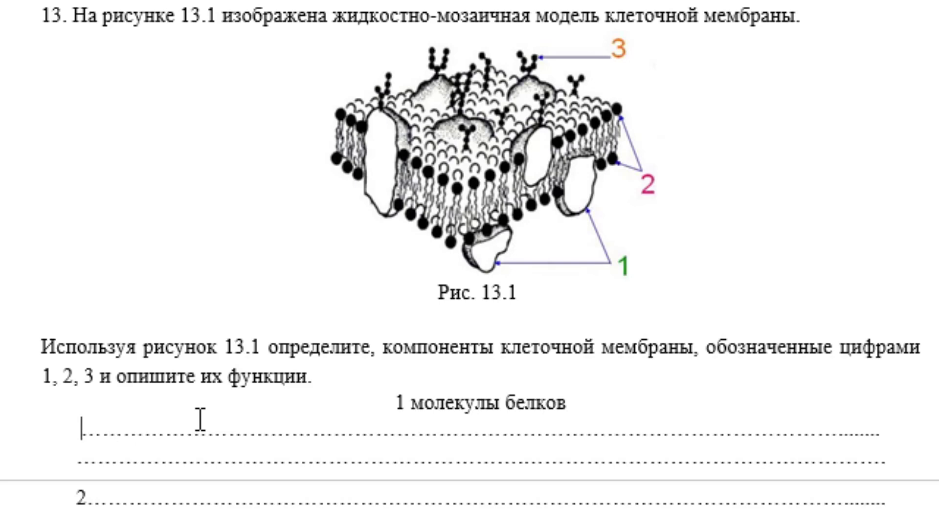
{"action": "type", "text": "фу"}
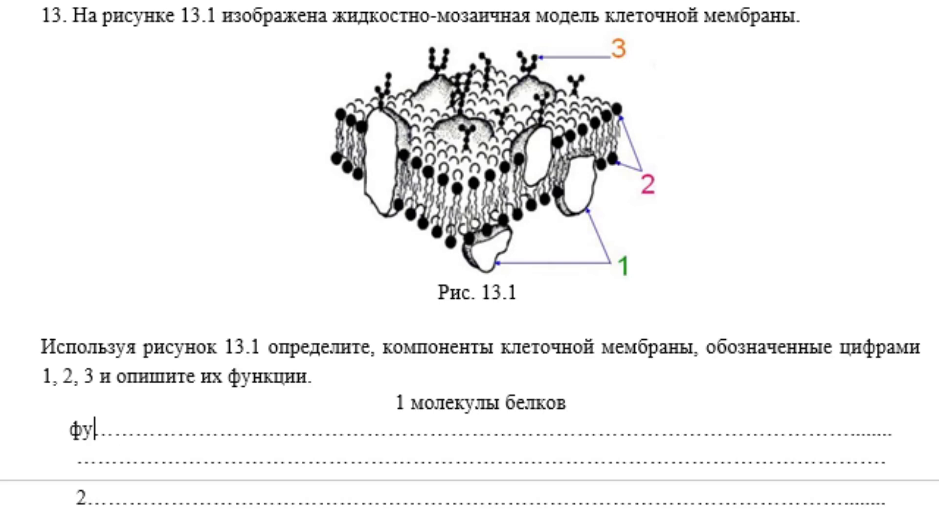
{"action": "type", "text": "нкции"}
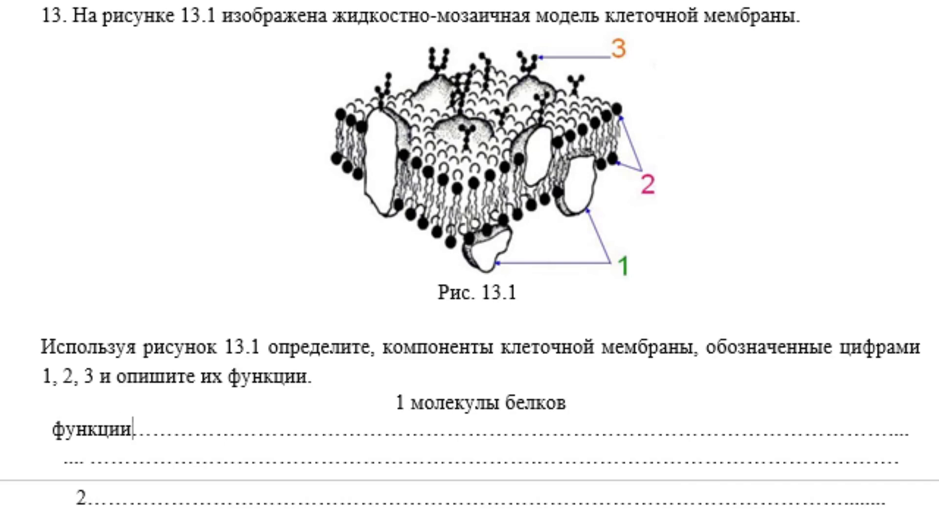
{"action": "type", "text": ":"}
{"action": "key", "text": "Return"}
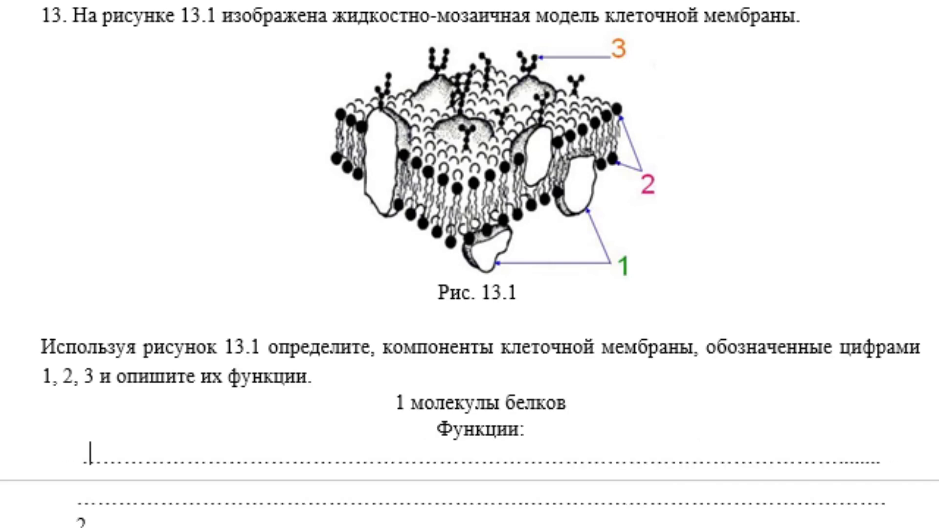
{"action": "type", "text": "стр"}
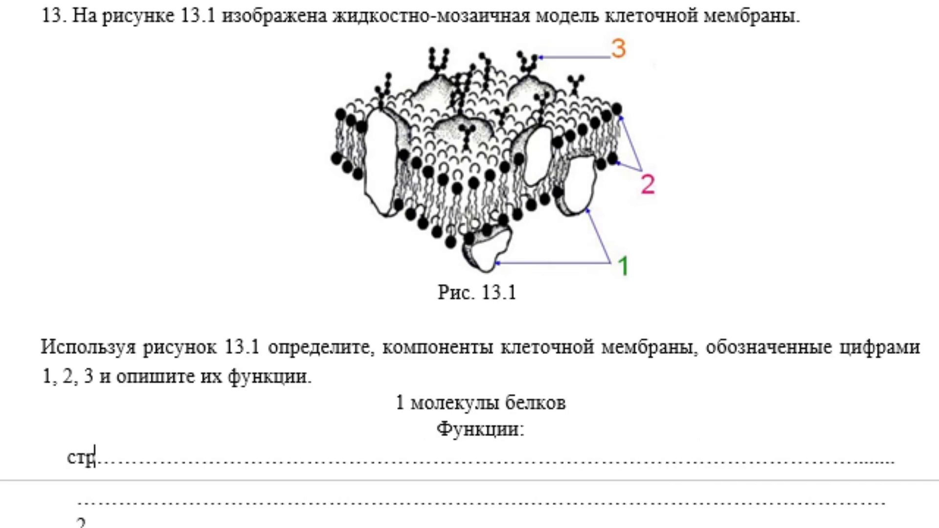
{"action": "type", "text": "уктурная"}
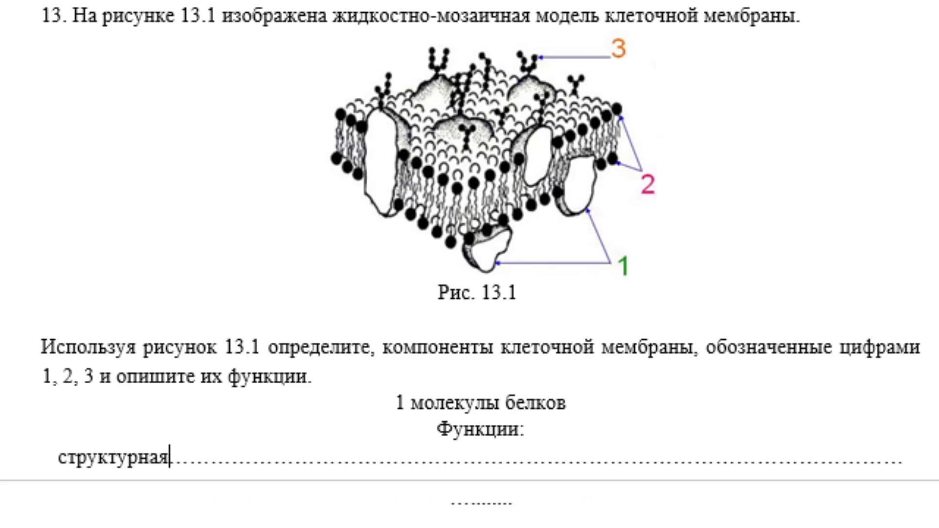
{"action": "type", "text": "б"}
{"action": "key", "text": "Return"}
{"action": "type", "text": "нс"}
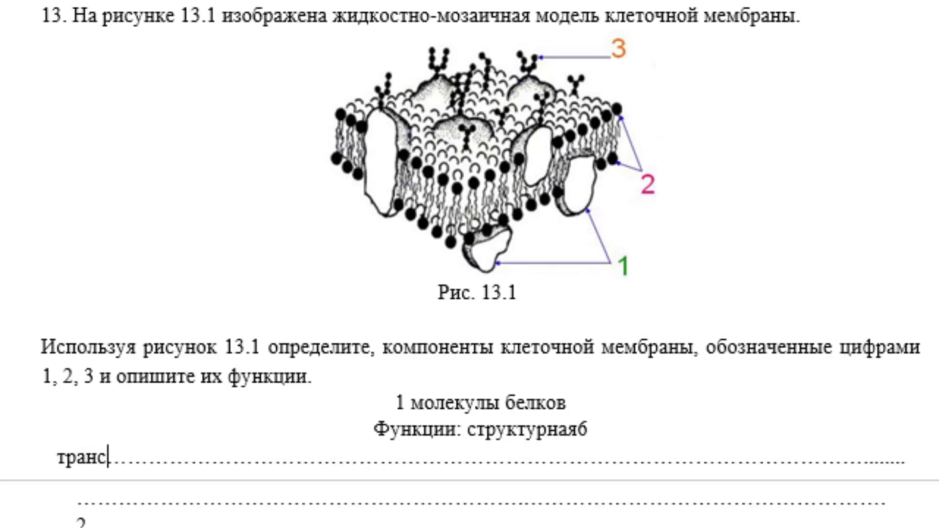
{"action": "type", "text": "портнаяб"}
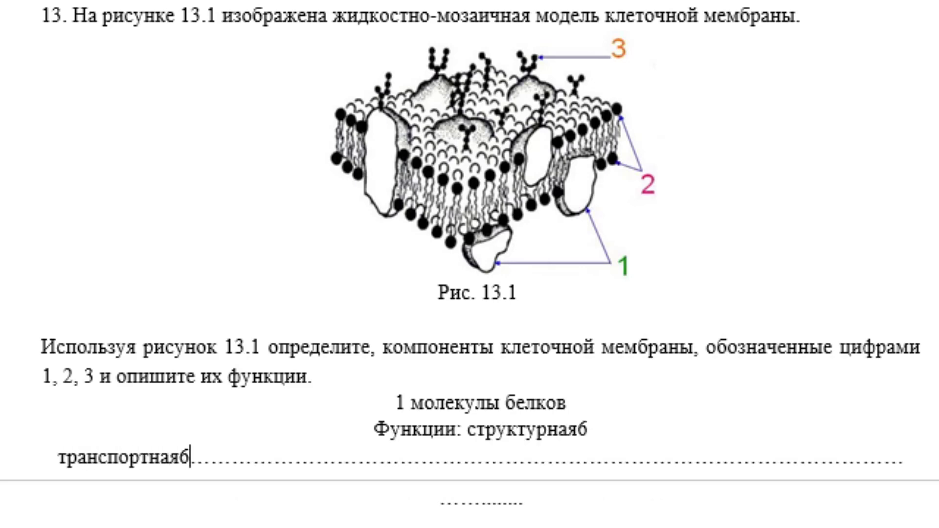
{"action": "type", "text": " рецептор"}
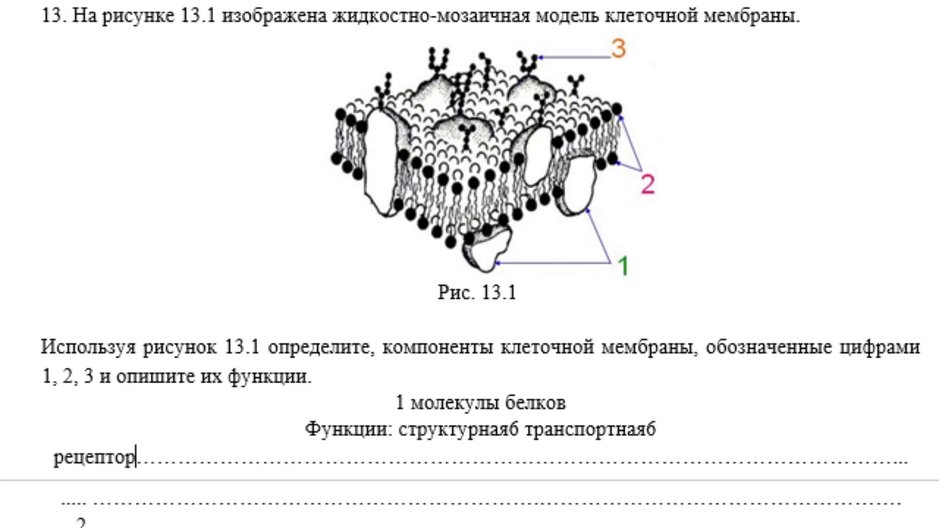
{"action": "type", "text": "наяб "}
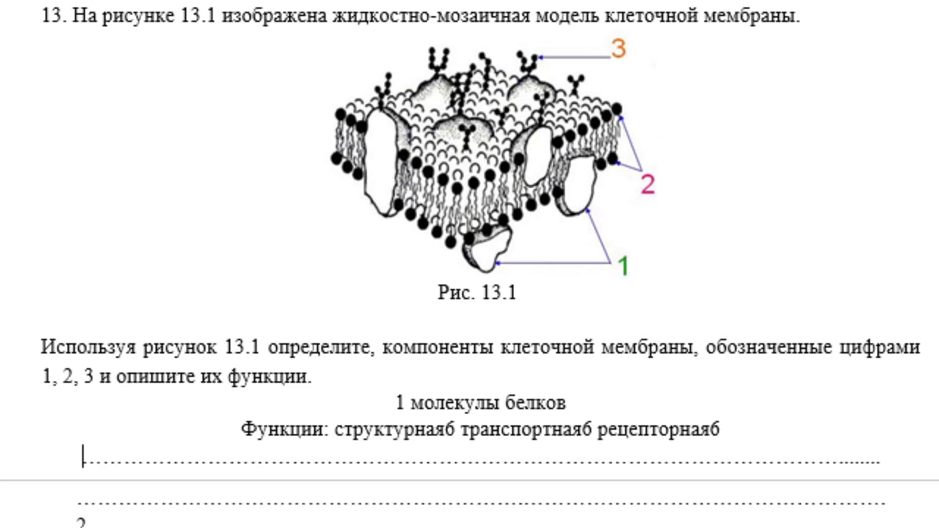
{"action": "type", "text": "фермент"}
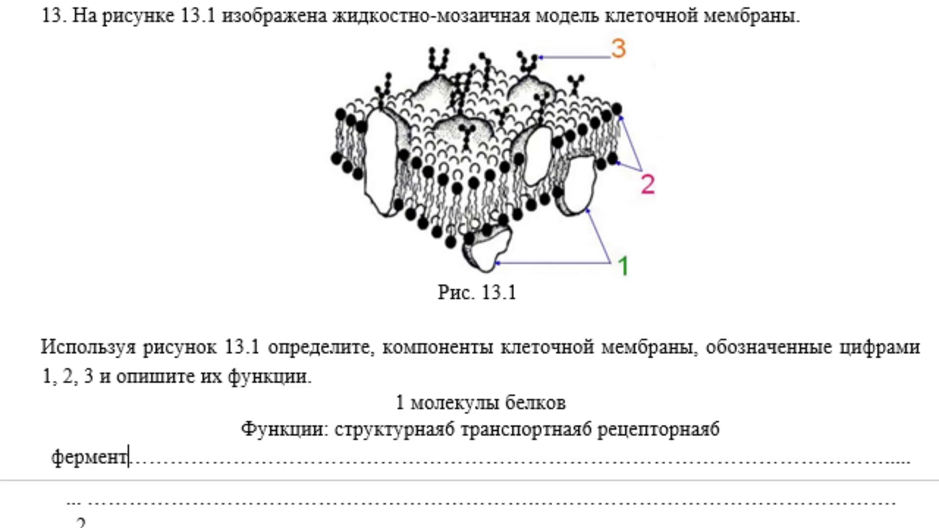
{"action": "type", "text": "ативная"}
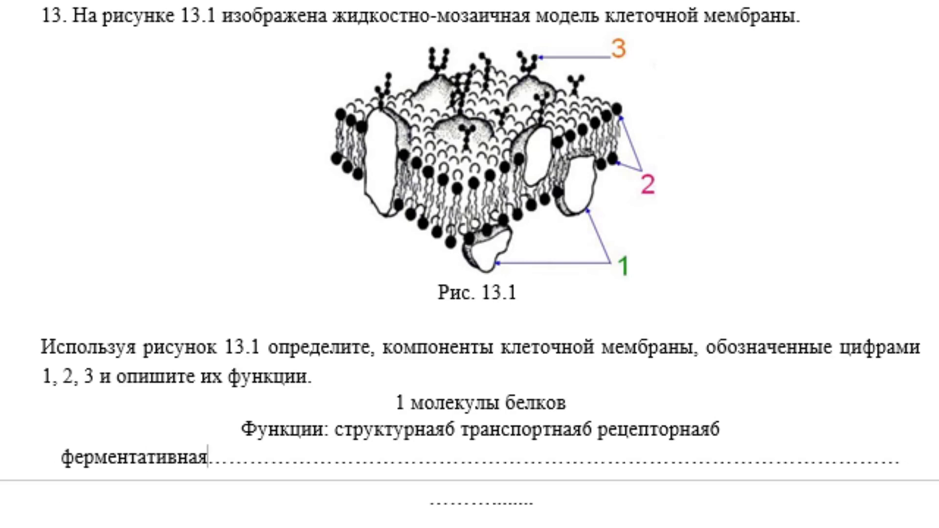
{"action": "key", "text": "Return"}
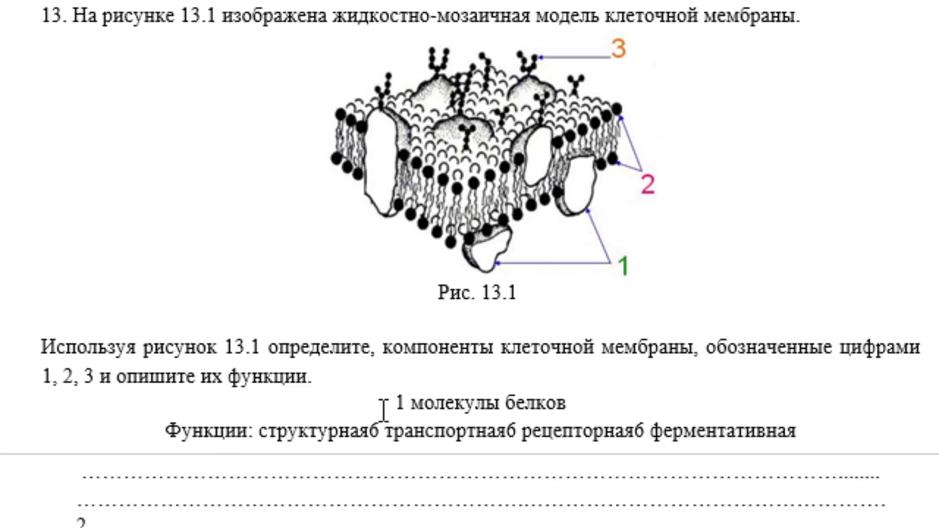
{"action": "scroll", "coordinate": [383, 410], "scroll_direction": "down", "scroll_amount": 2}
Step: Left-align question 13's answer paragraphs and delete the two empty dotted lines under answer 1
{"action": "mouse_move", "coordinate": [390, 279]}
{"action": "left_mouse_down"}
{"action": "mouse_move", "coordinate": [392, 456]}
{"action": "mouse_move", "coordinate": [401, 479]}
{"action": "left_mouse_up"}
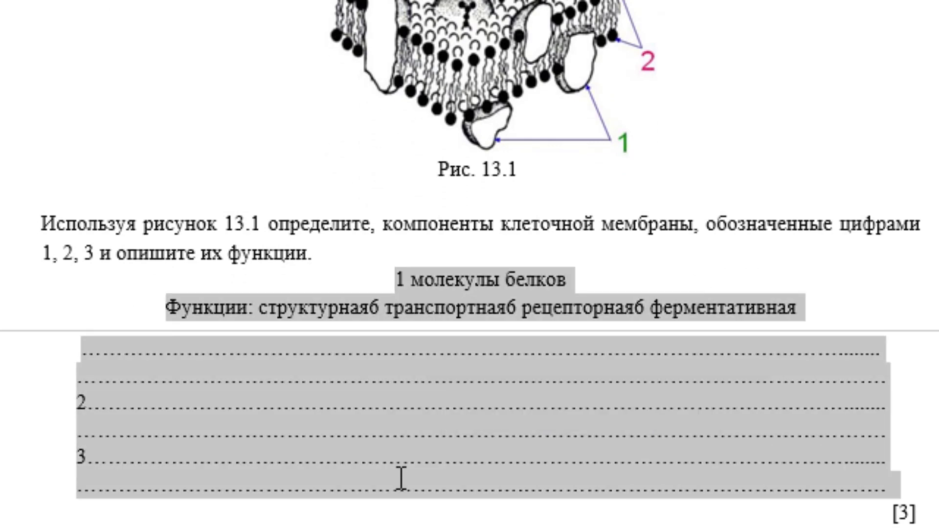
{"action": "key", "text": "ctrl+q"}
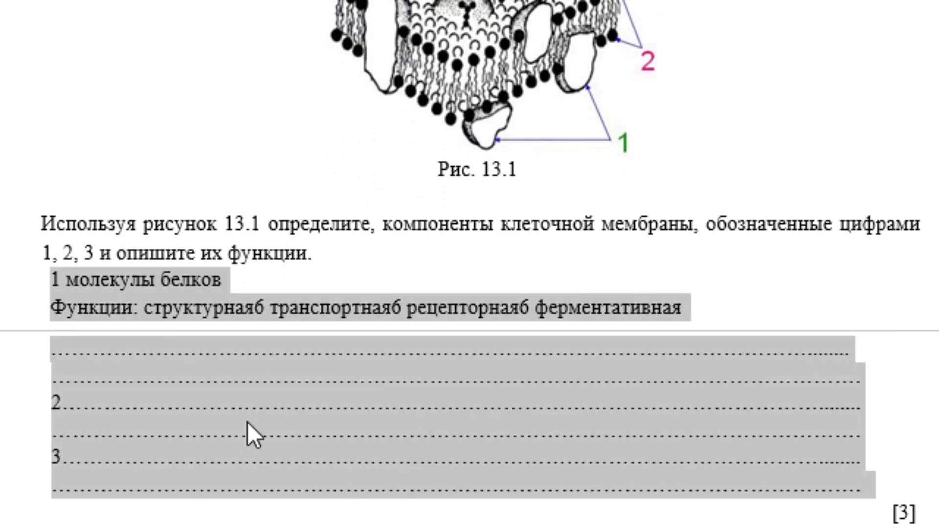
{"action": "left_click_drag", "start_coordinate": [215, 346], "coordinate": [226, 371]}
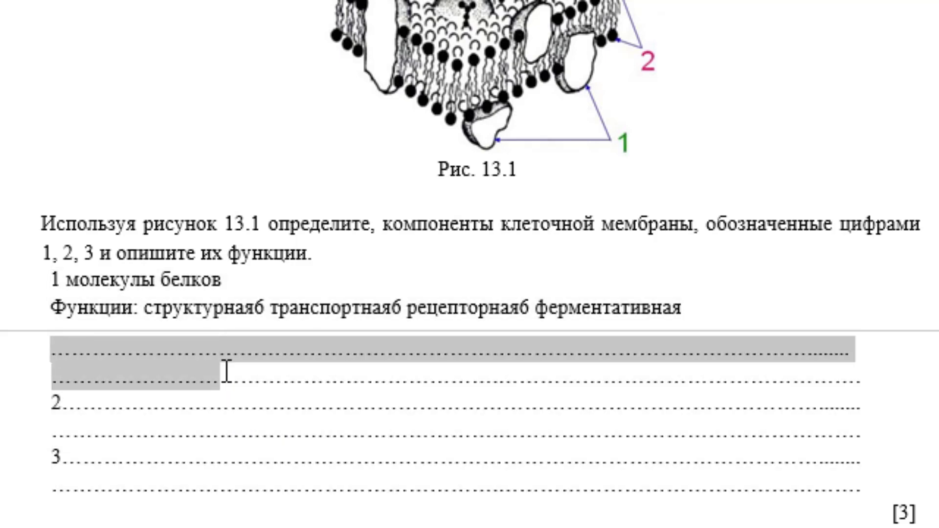
{"action": "double_click", "coordinate": [221, 357]}
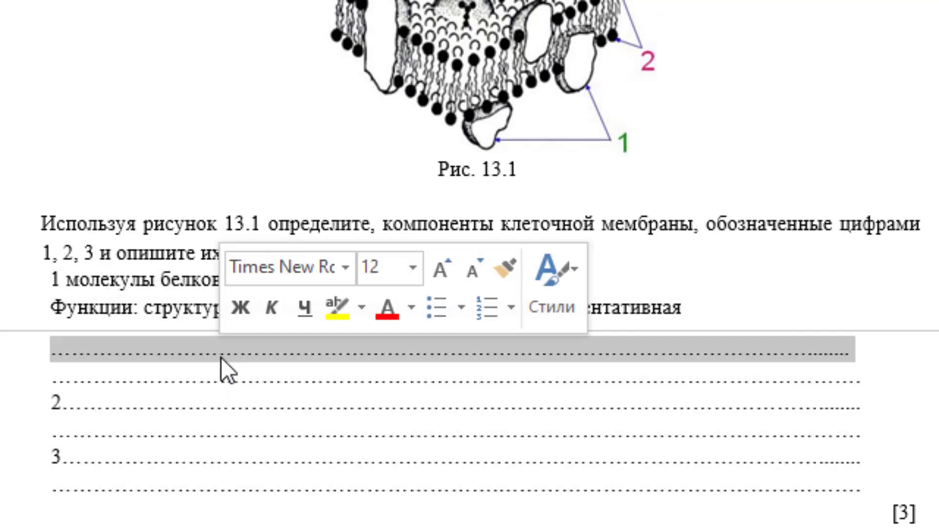
{"action": "left_click", "coordinate": [221, 357]}
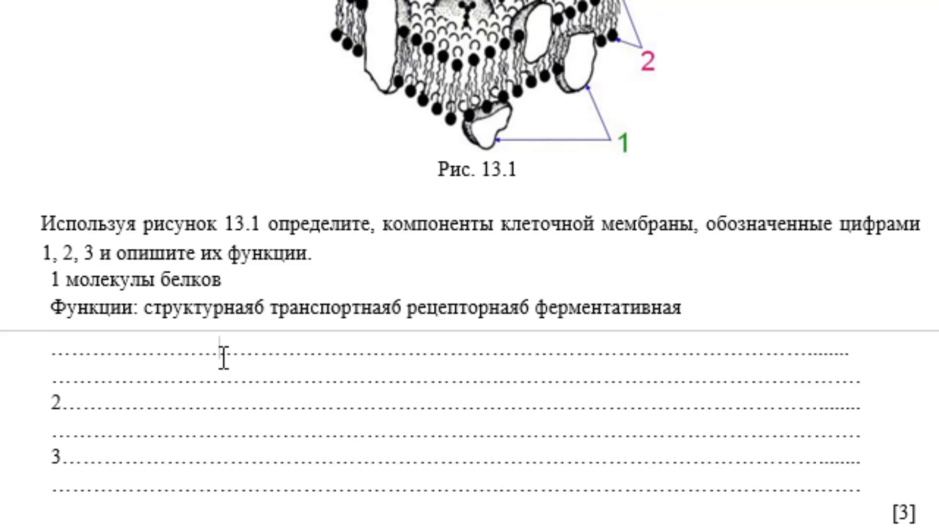
{"action": "left_click_drag", "start_coordinate": [221, 357], "coordinate": [231, 382]}
{"action": "key", "text": "Delete"}
{"action": "scroll", "coordinate": [437, 356], "scroll_direction": "up", "scroll_amount": 2}
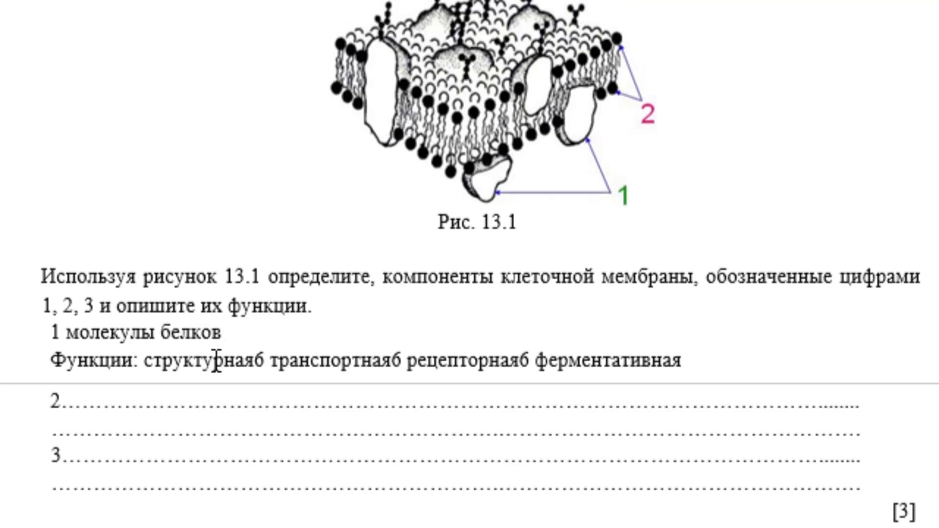
Step: Enter 'биомолекулярный слой липидов' as answer 2 and begin an unnumbered 'Функции:' line below
{"action": "left_click", "coordinate": [69, 413]}
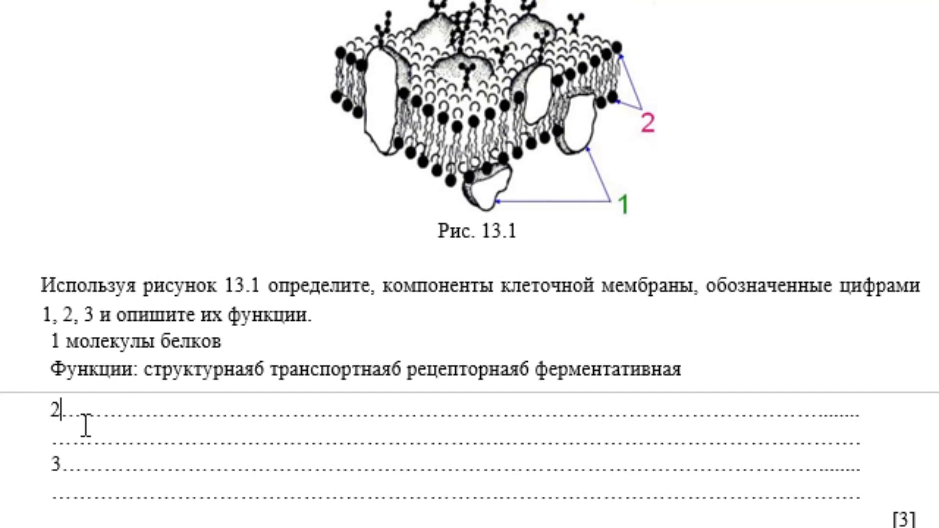
{"action": "key", "text": "Tab"}
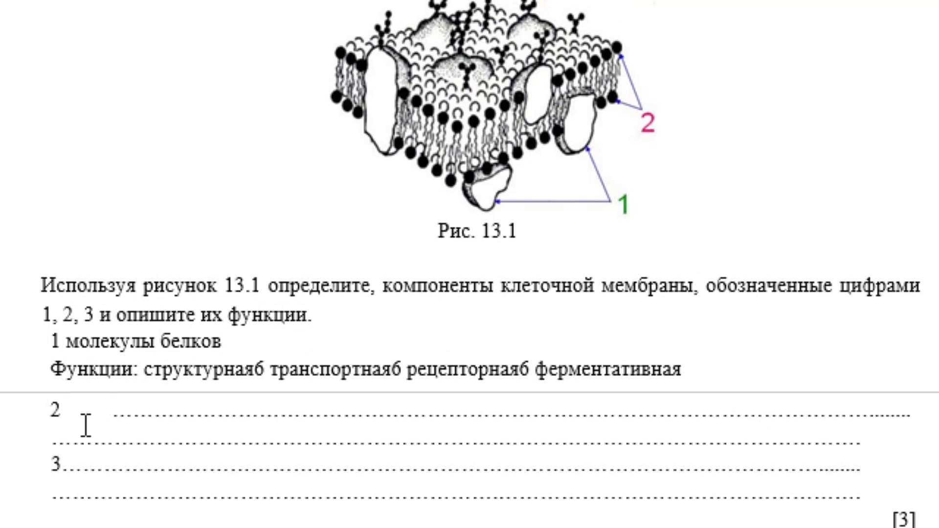
{"action": "type", "text": "иомо"}
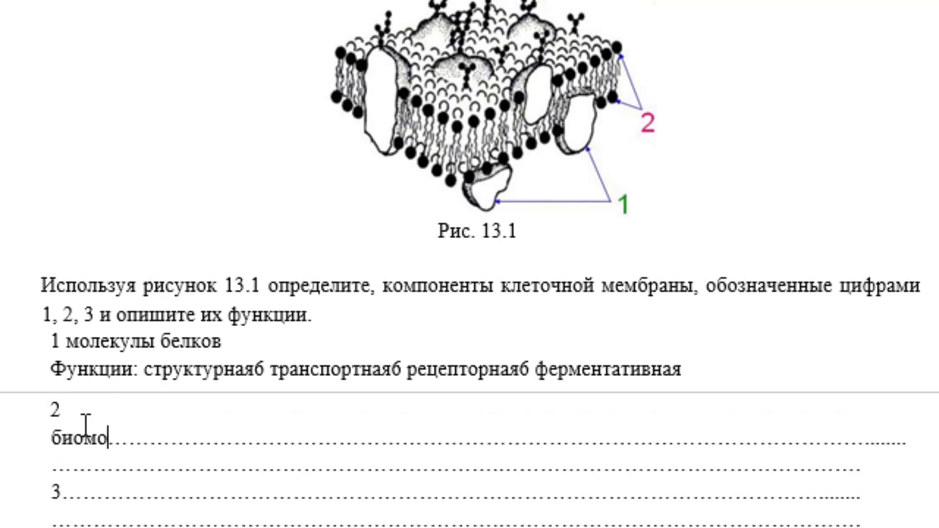
{"action": "type", "text": "лек"}
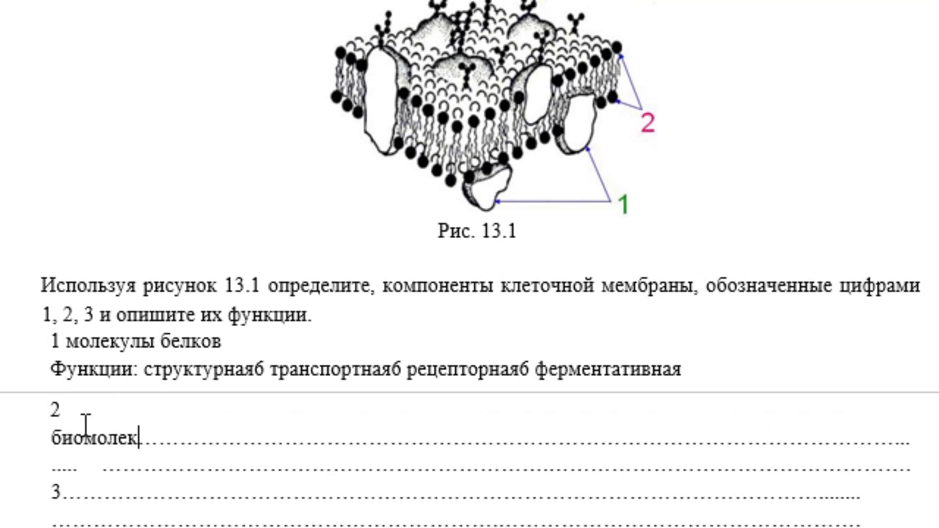
{"action": "type", "text": "у"}
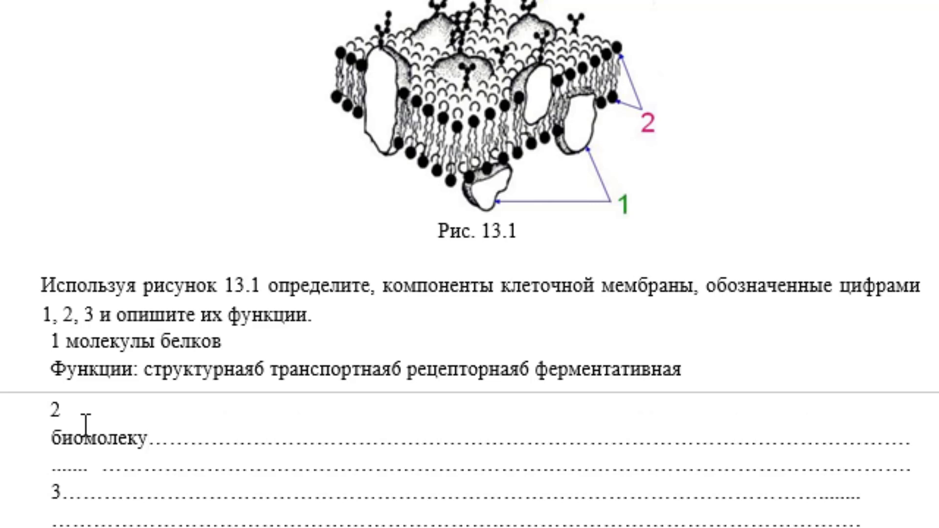
{"action": "type", "text": "лярный сл"}
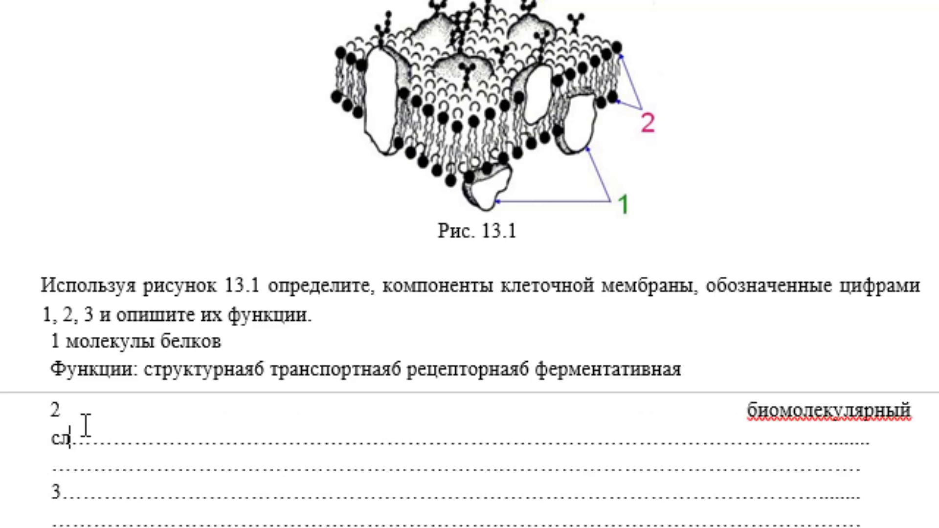
{"action": "type", "text": "ой липид"}
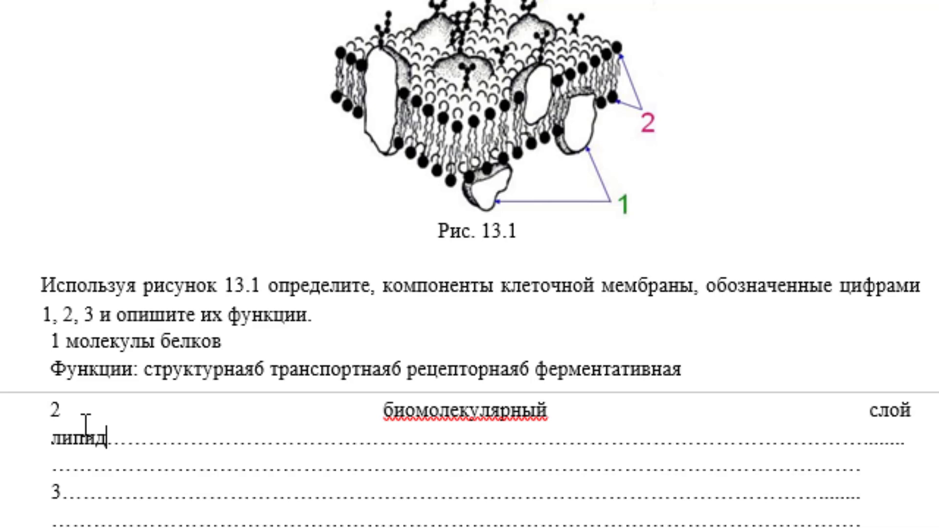
{"action": "type", "text": "ов"}
{"action": "key", "text": "Return"}
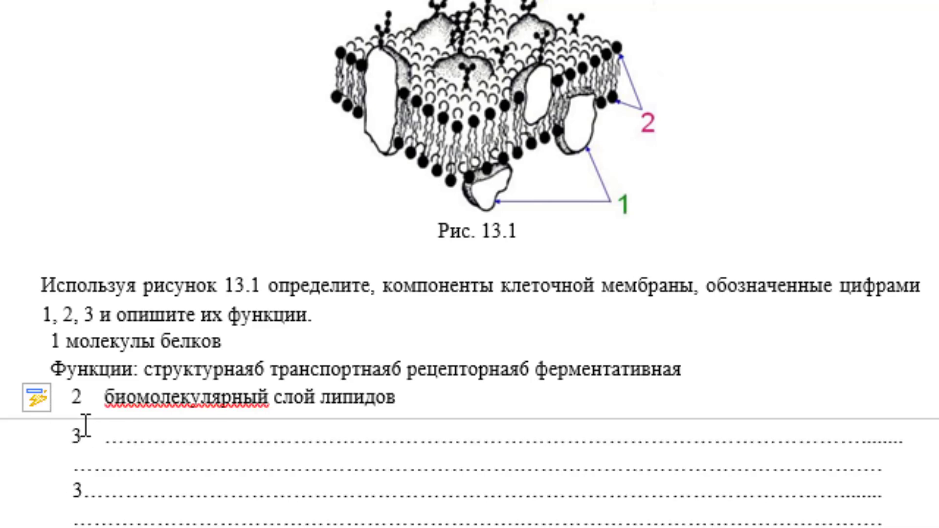
{"action": "key", "text": "BackSpace"}
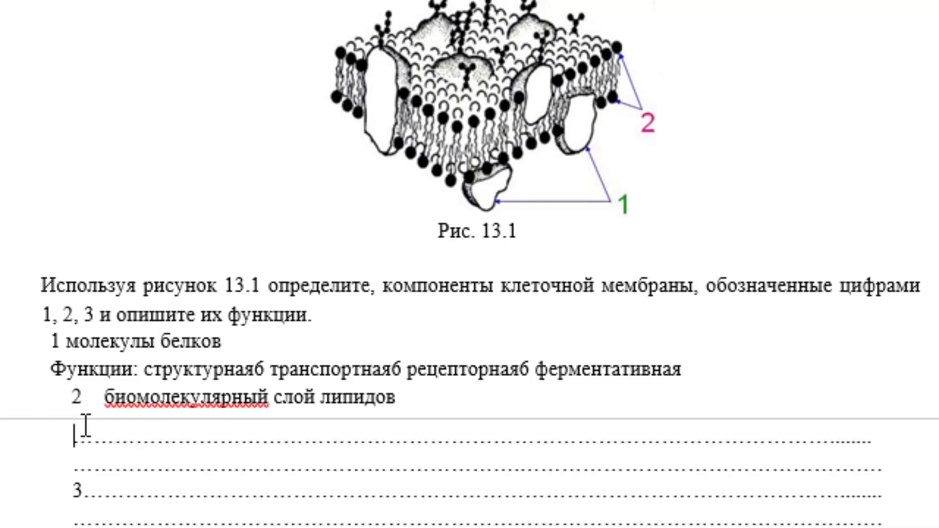
{"action": "type", "text": "Функции"}
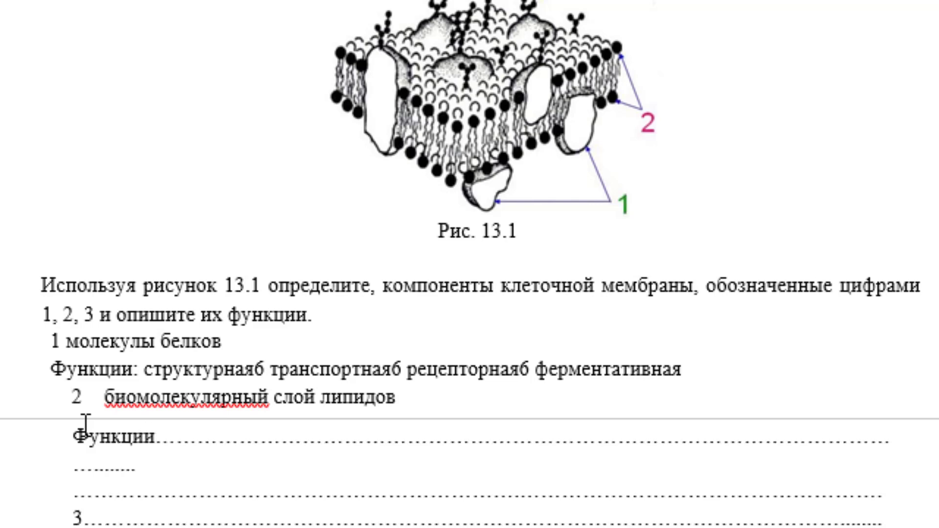
{"action": "type", "text": ":"}
Step: Write item 2's functions: 'отграничивает внутреннее содержимое клетки и обеспечивает избирательное поступление веществ'
{"action": "key", "text": "Return"}
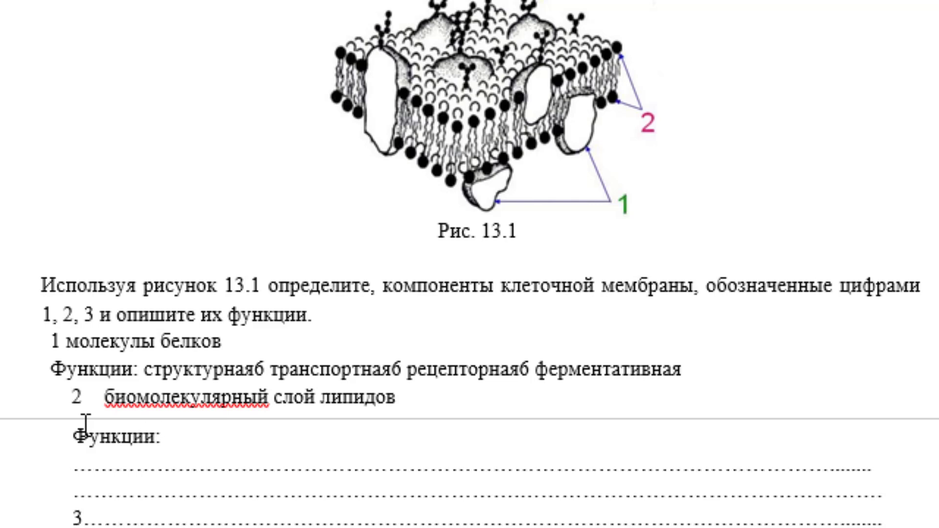
{"action": "type", "text": "отграни"}
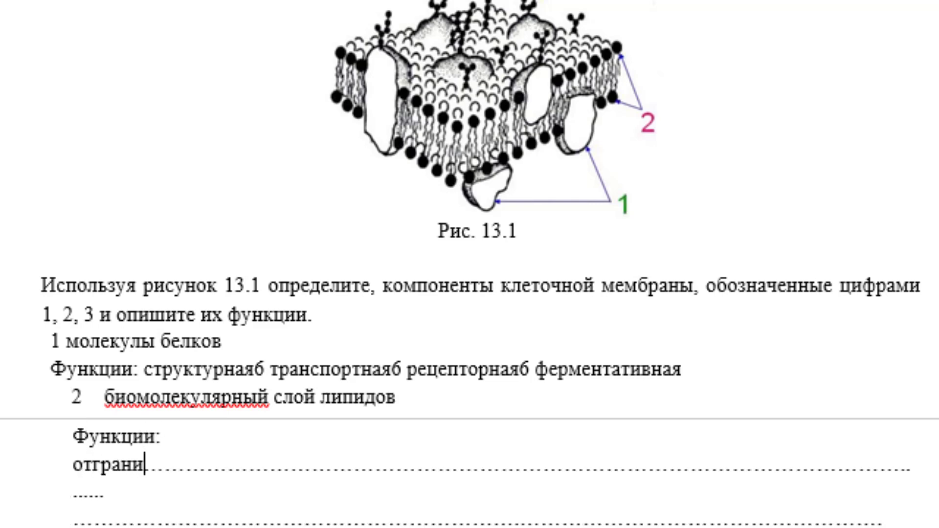
{"action": "type", "text": "чи"}
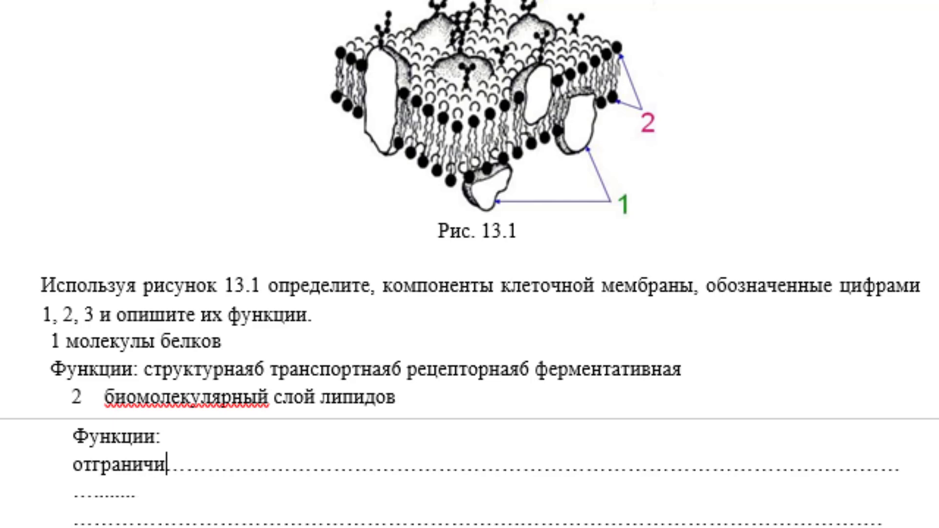
{"action": "type", "text": "ваее"}
{"action": "key", "text": "BackSpace"}
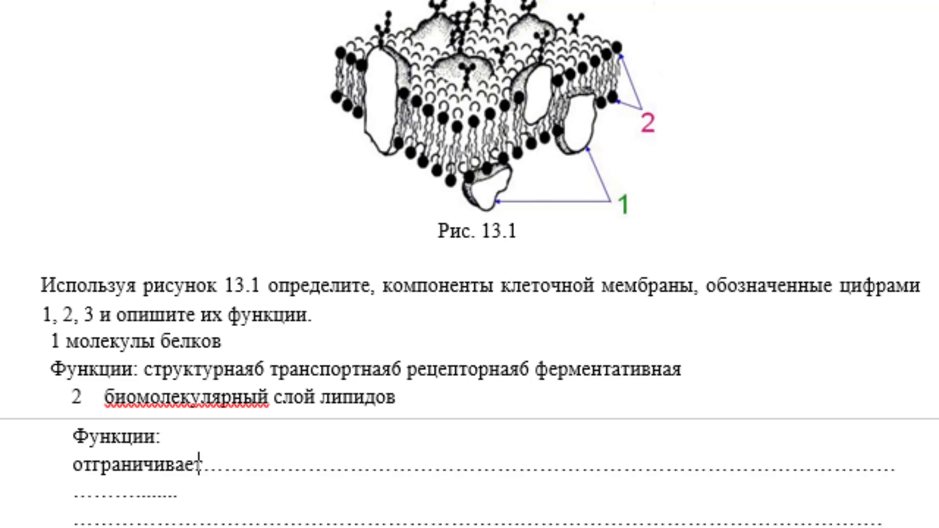
{"action": "type", "text": "внутренн"}
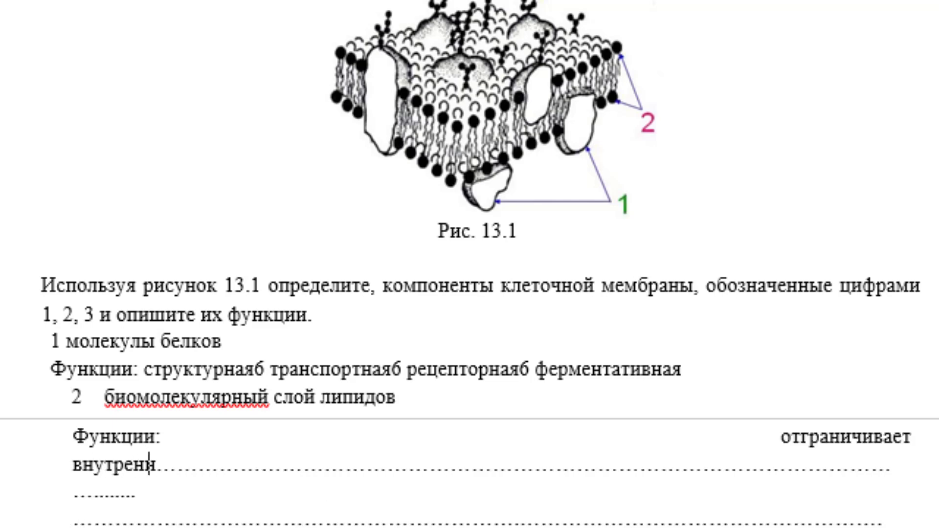
{"action": "type", "text": "ее содерж"}
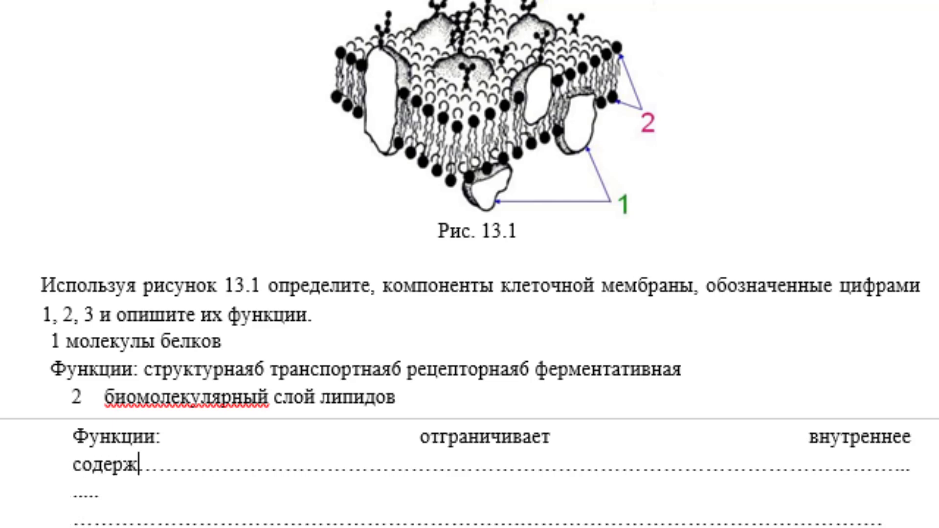
{"action": "type", "text": "имое к"}
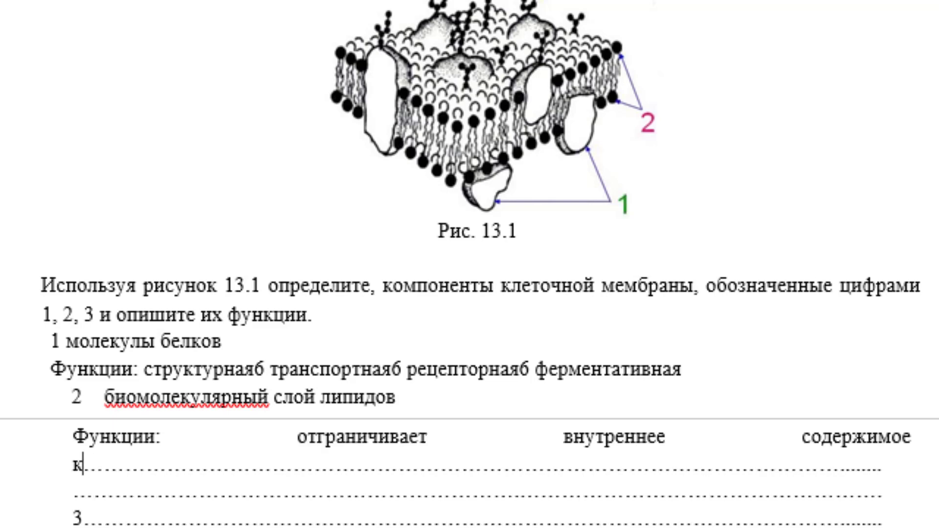
{"action": "type", "text": "летки и о"}
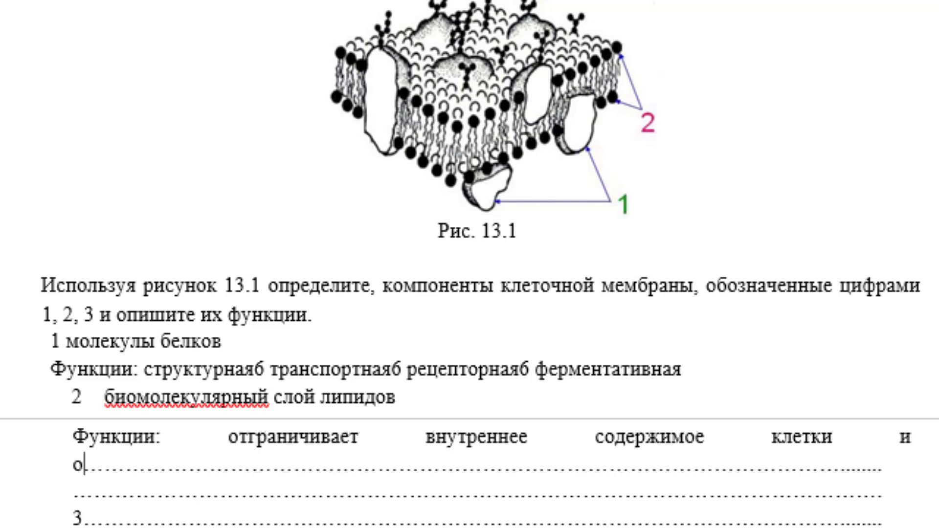
{"action": "type", "text": "беспечивае"}
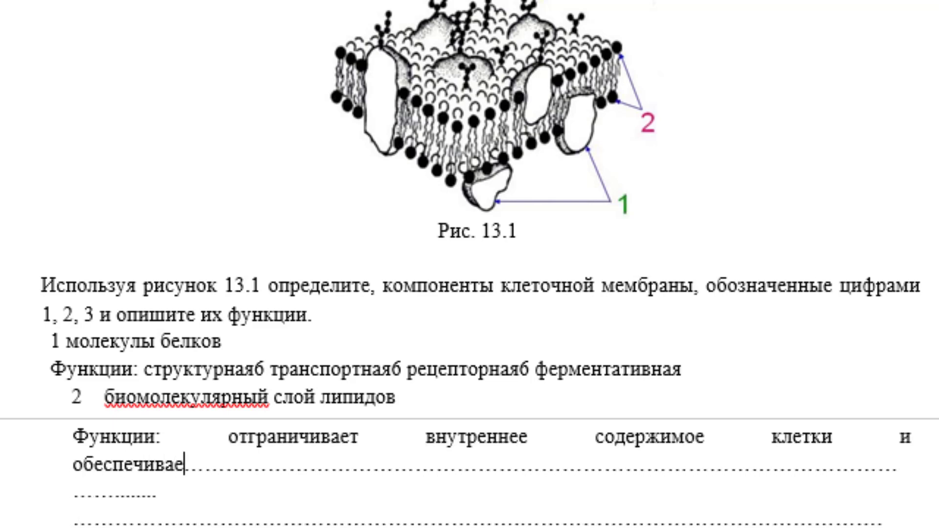
{"action": "type", "text": "т из"}
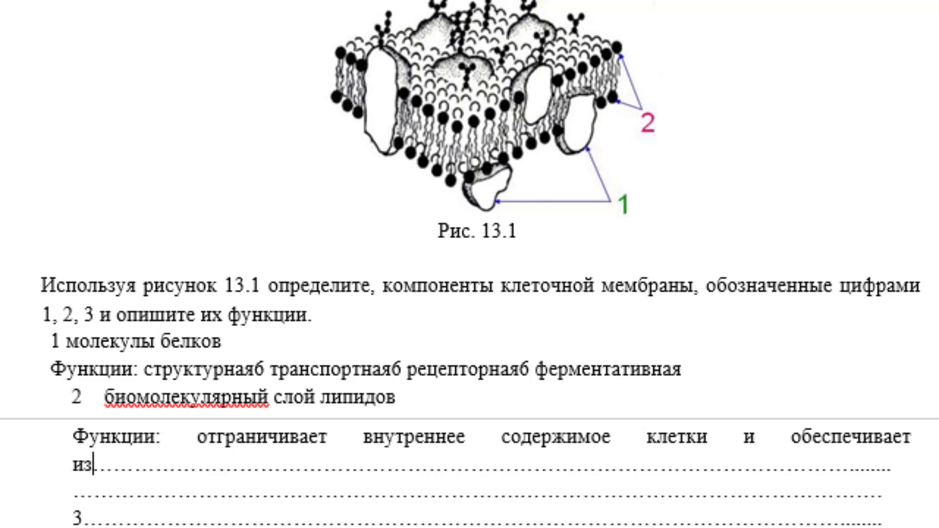
{"action": "type", "text": "бирательн"}
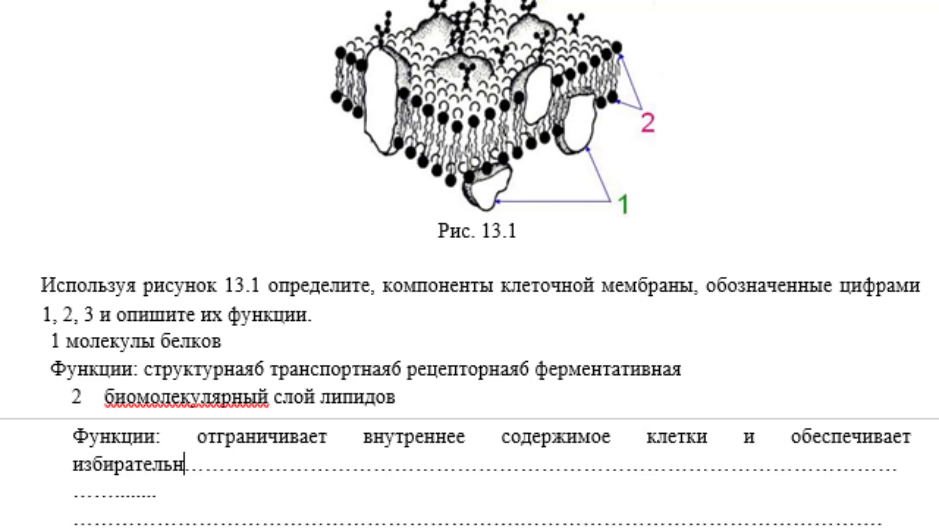
{"action": "type", "text": "ое поступлен"}
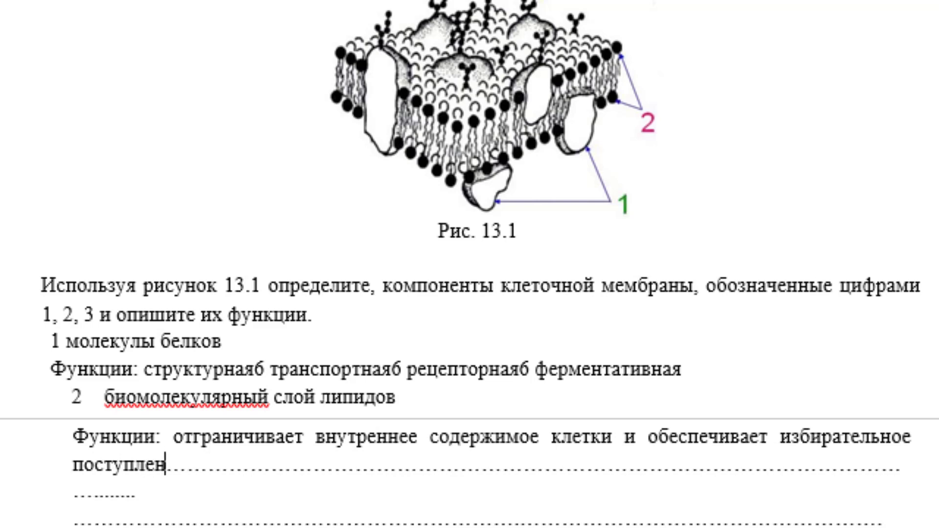
{"action": "type", "text": "ие"}
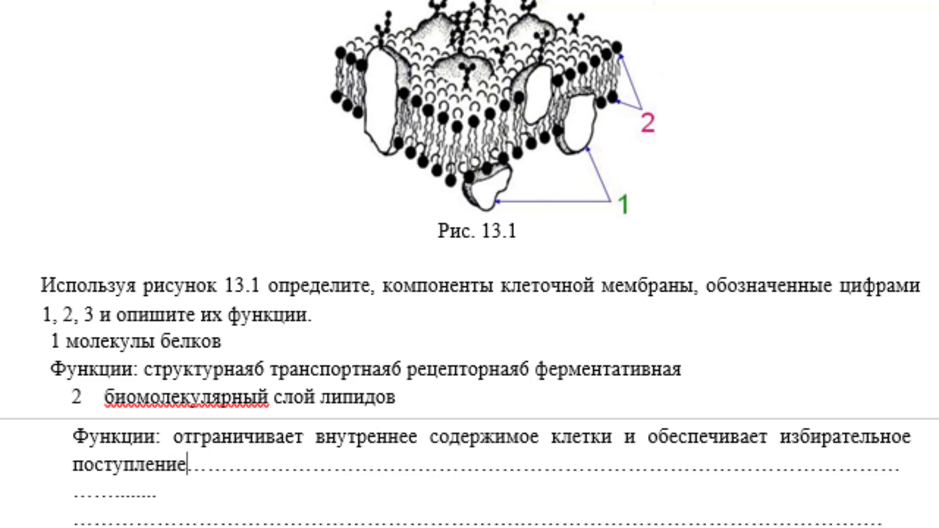
{"action": "key", "text": "Return"}
{"action": "type", "text": "вещест"}
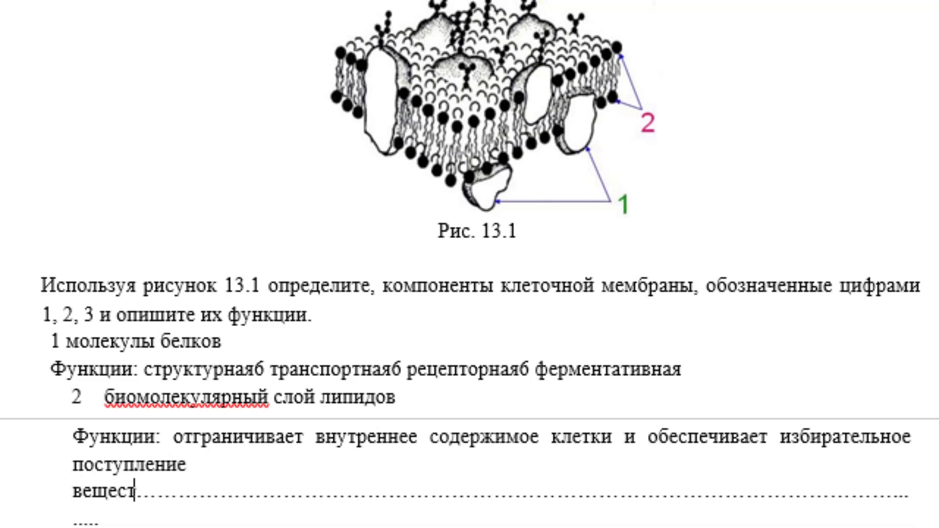
{"action": "type", "text": "в"}
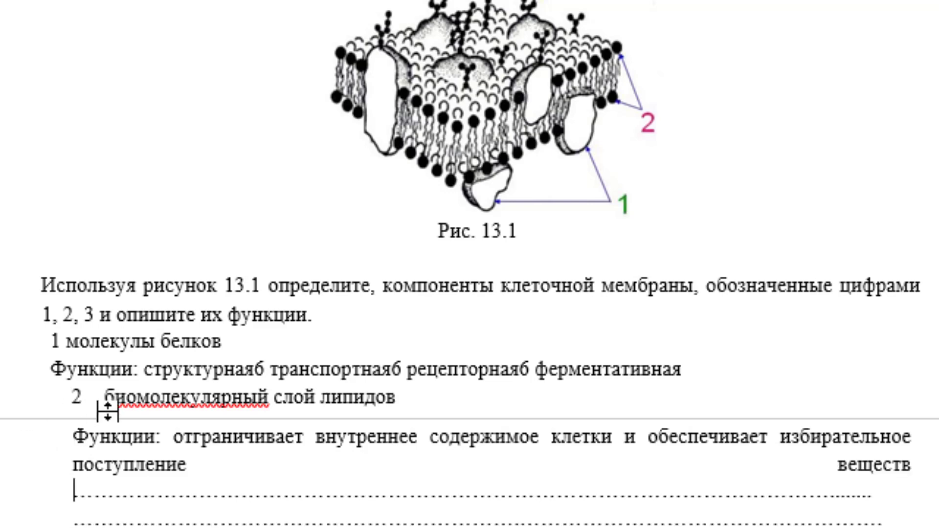
{"action": "right_click", "coordinate": [175, 395]}
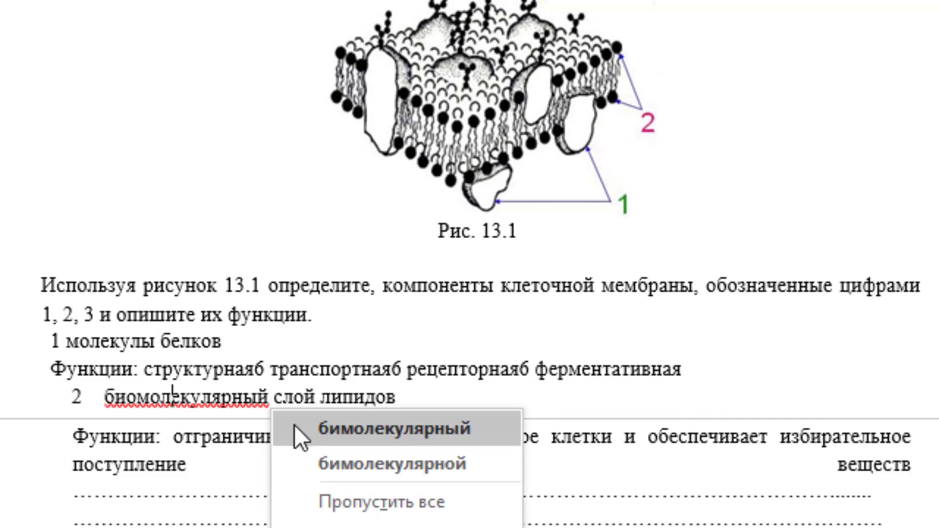
{"action": "left_click", "coordinate": [240, 486]}
{"action": "scroll", "coordinate": [239, 487], "scroll_direction": "down", "scroll_amount": 2}
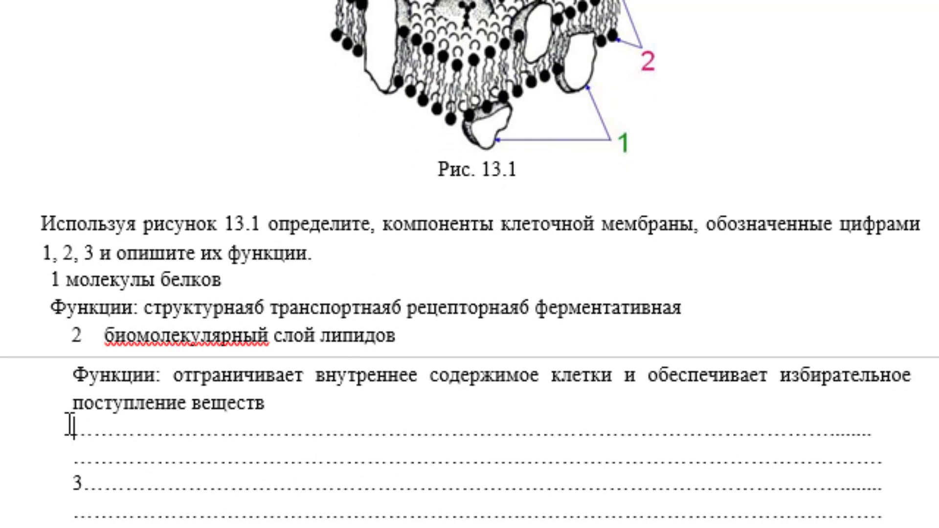
Step: Delete the leftover dotted lines under answer 2 and after the 3 label
{"action": "triple_click", "coordinate": [116, 442]}
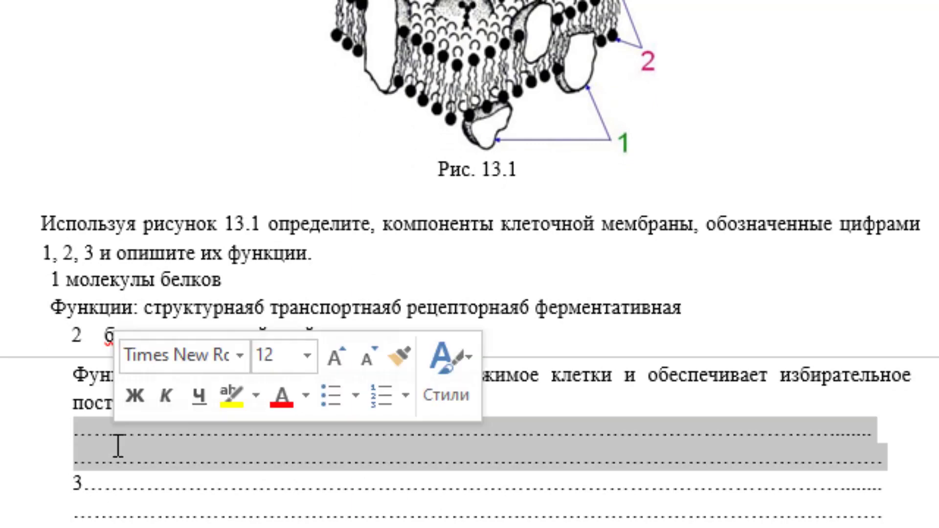
{"action": "key", "text": "Delete"}
{"action": "left_click_drag", "start_coordinate": [93, 433], "coordinate": [104, 454]}
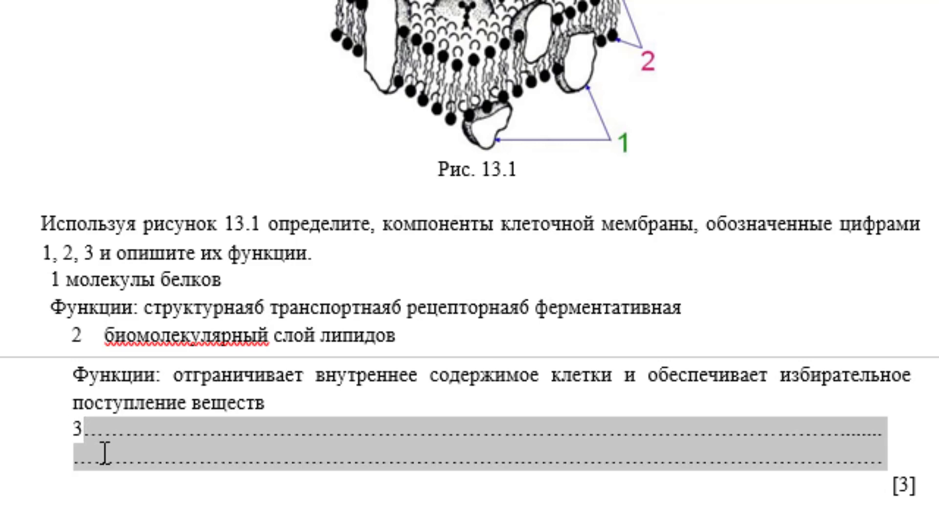
{"action": "key", "text": "Delete"}
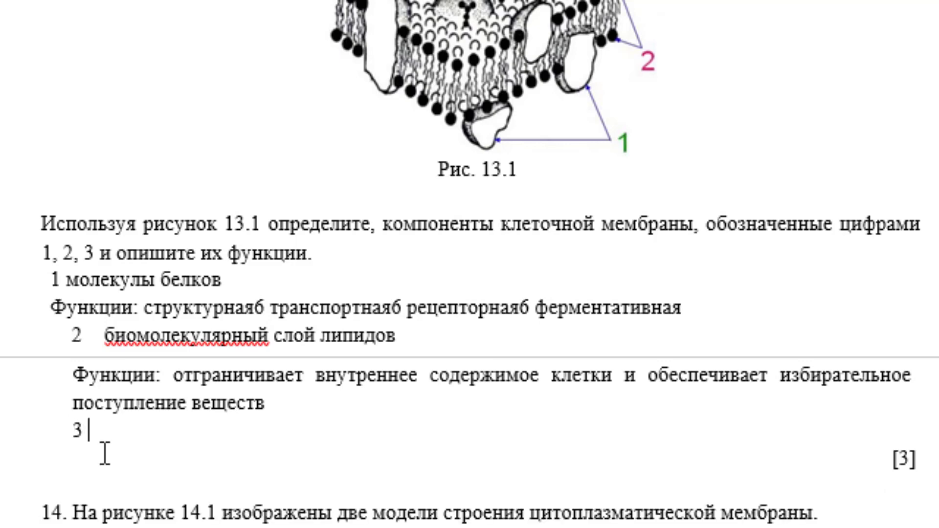
Step: Type 'гликокаликс (гликопротеидный комплекс)' as answer 3, correcting the misspelled гликопротеидный
{"action": "type", "text": "гли"}
{"action": "type", "text": "кол"}
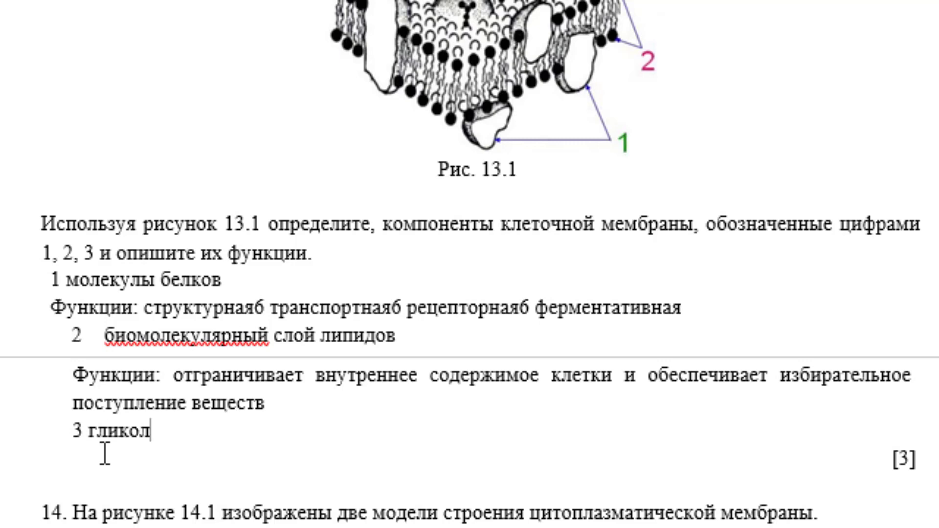
{"action": "key", "text": "BackSpace"}
{"action": "type", "text": "кали"}
{"action": "type", "text": "кс "}
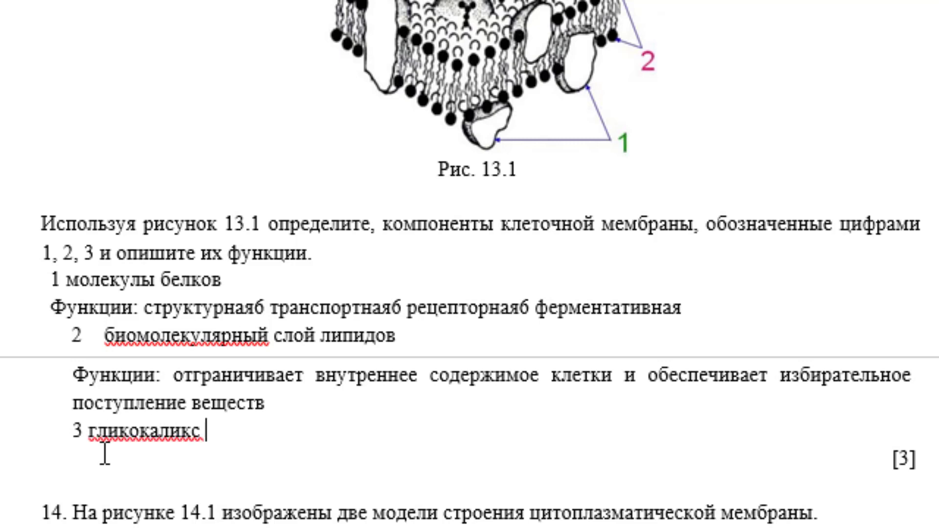
{"action": "type", "text": "го"}
{"action": "type", "text": "икф"}
{"action": "type", "text": "про"}
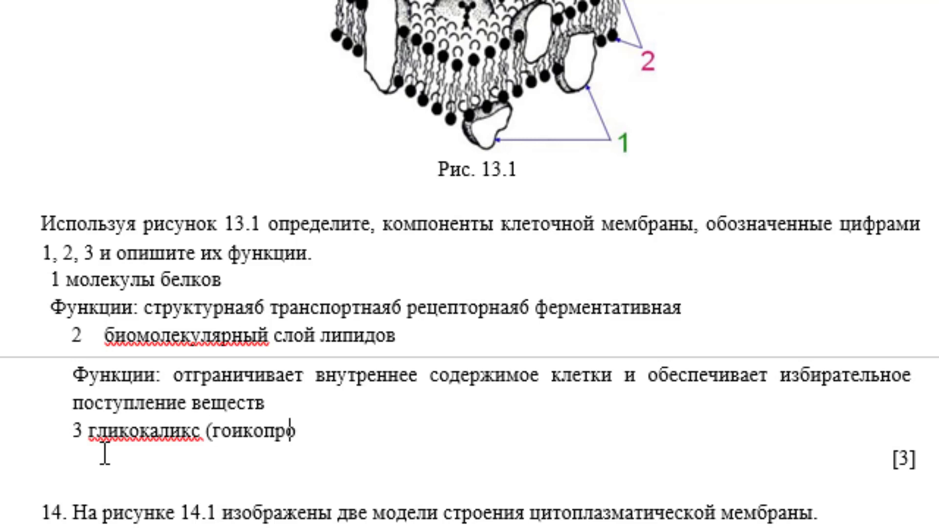
{"action": "type", "text": "теид"}
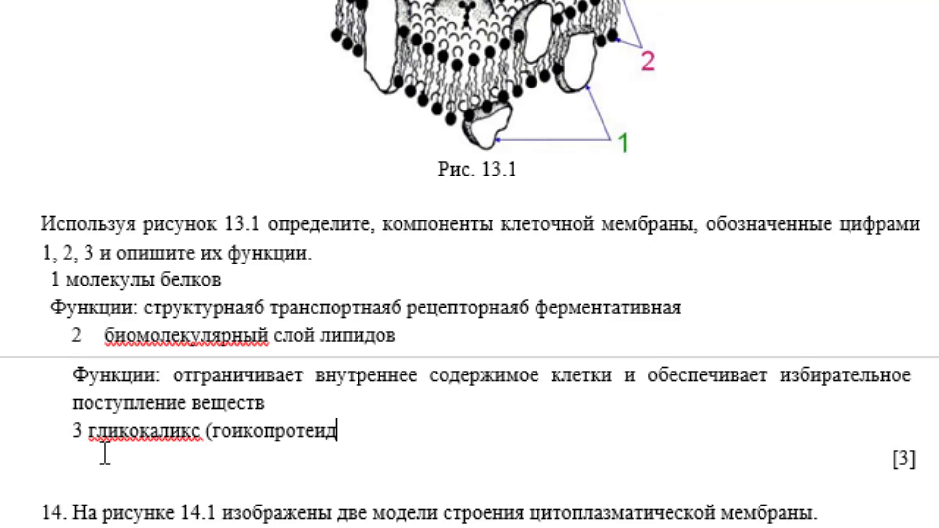
{"action": "type", "text": "ный компле"}
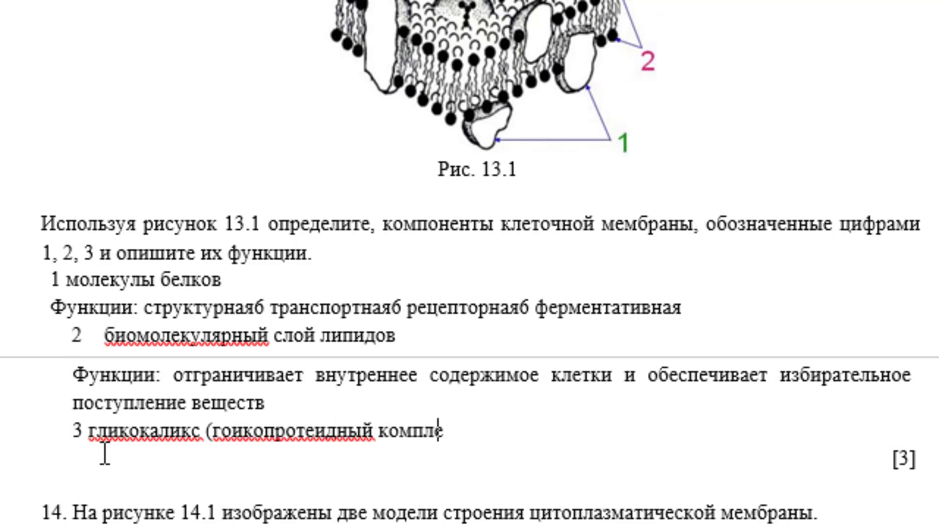
{"action": "type", "text": "кс"}
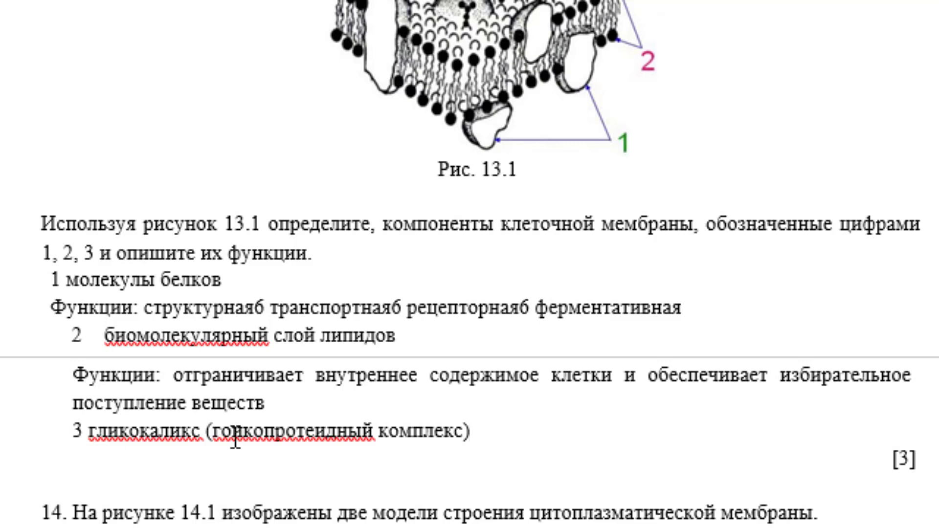
{"action": "left_click", "coordinate": [223, 430]}
{"action": "key", "text": "Delete"}
{"action": "type", "text": "л"}
{"action": "right_click", "coordinate": [289, 431]}
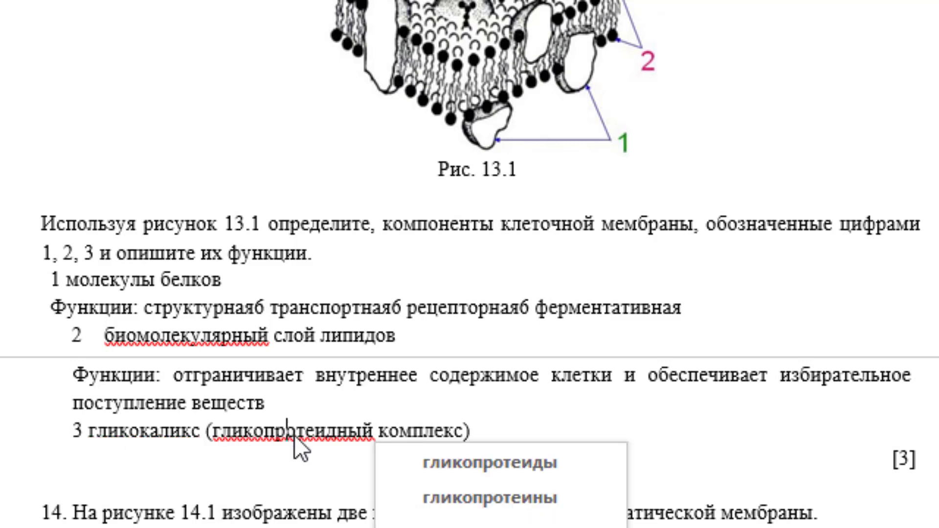
{"action": "key", "text": "Escape"}
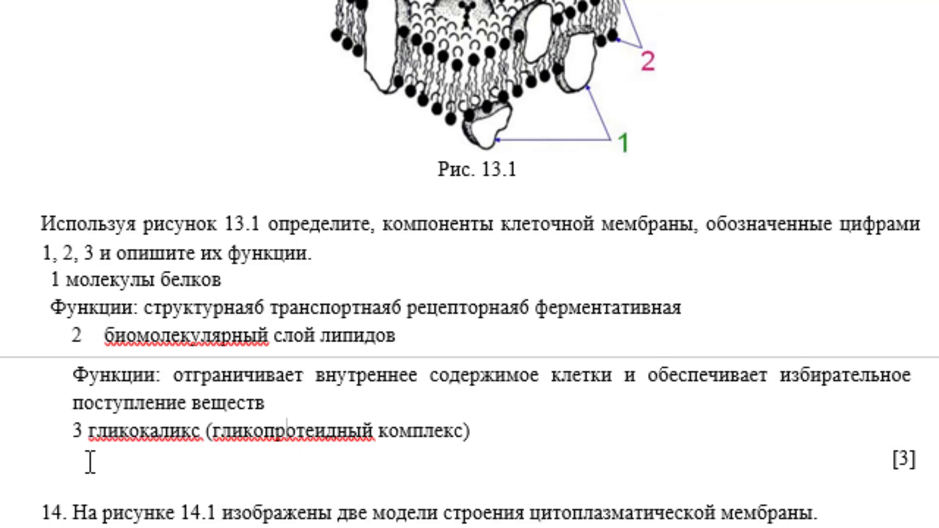
Step: Add item 3's line 'функции: обеспечивает соединение сходных клеток, выполняет рецепторную (сигнальную) функцию'
{"action": "left_click", "coordinate": [507, 431]}
{"action": "key", "text": "Return"}
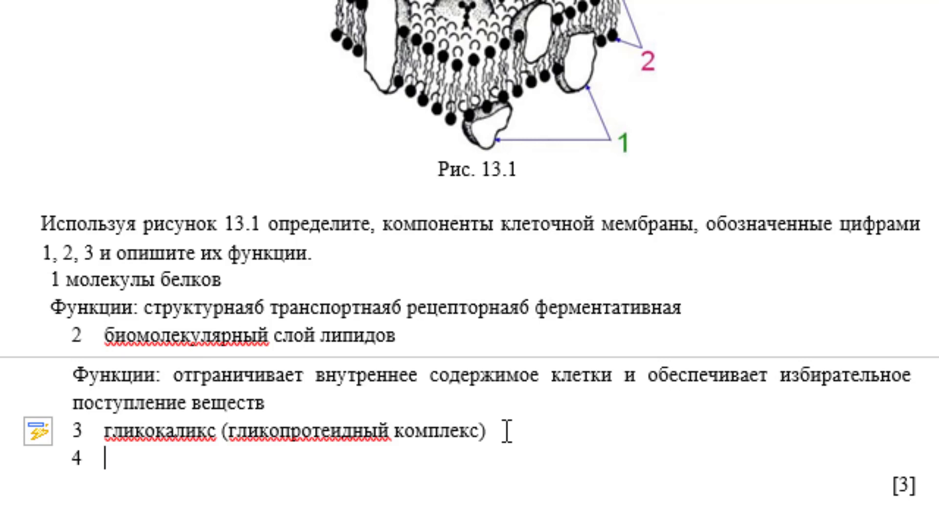
{"action": "key", "text": "BackSpace"}
{"action": "type", "text": "фу"}
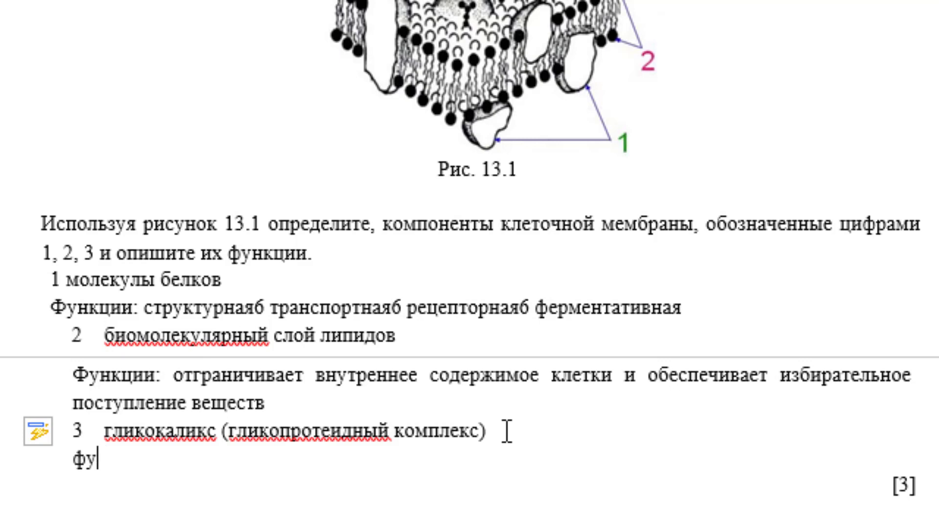
{"action": "type", "text": "нкции: о"}
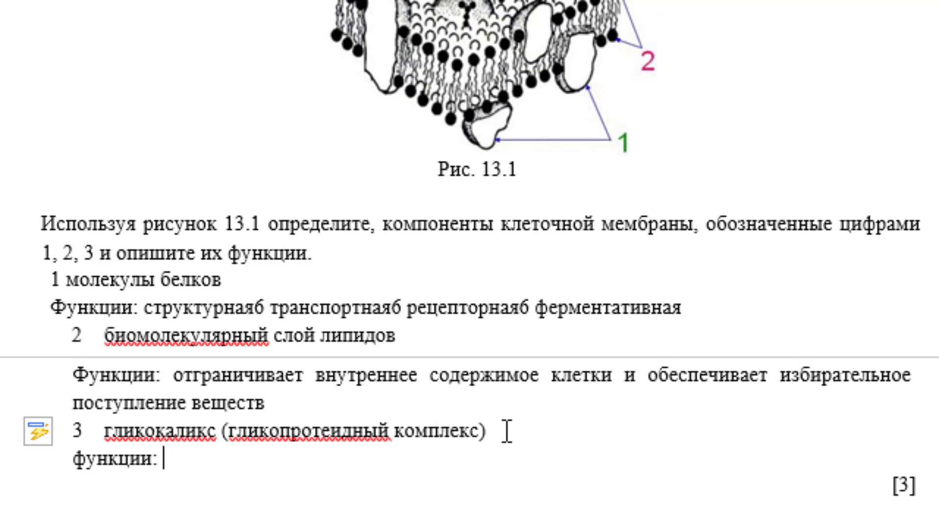
{"action": "type", "text": "беспе"}
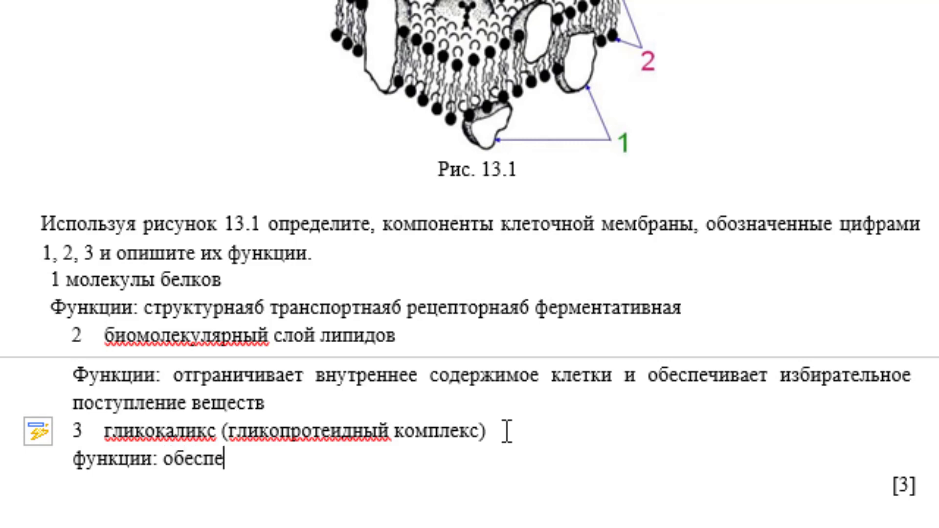
{"action": "type", "text": "чивает с"}
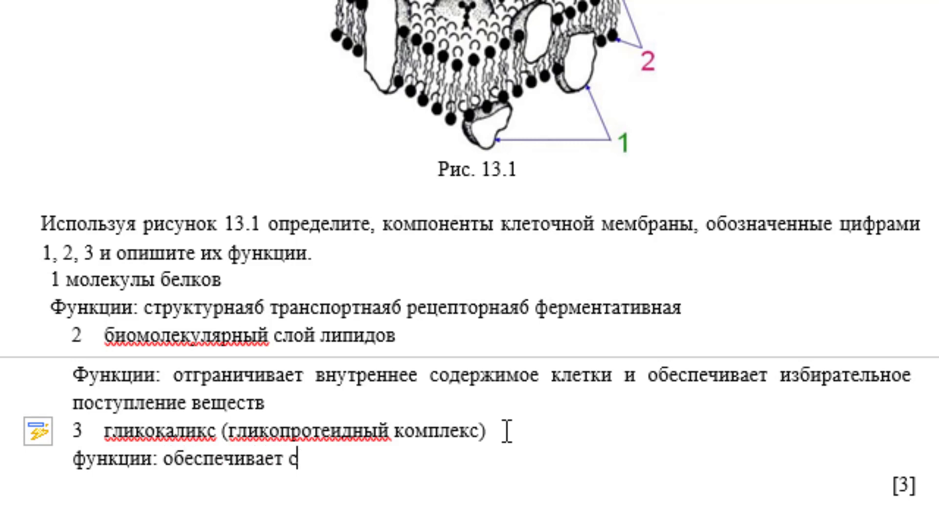
{"action": "type", "text": "оединени"}
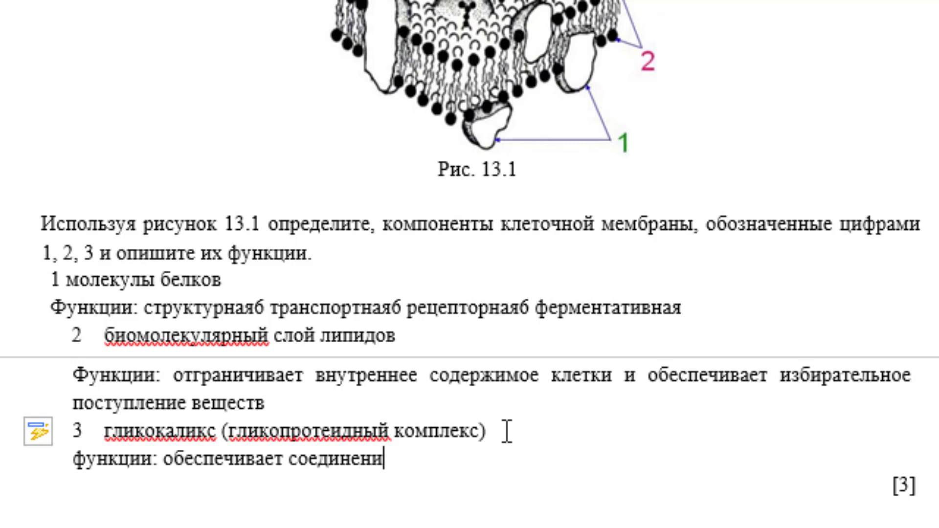
{"action": "type", "text": "е сходны"}
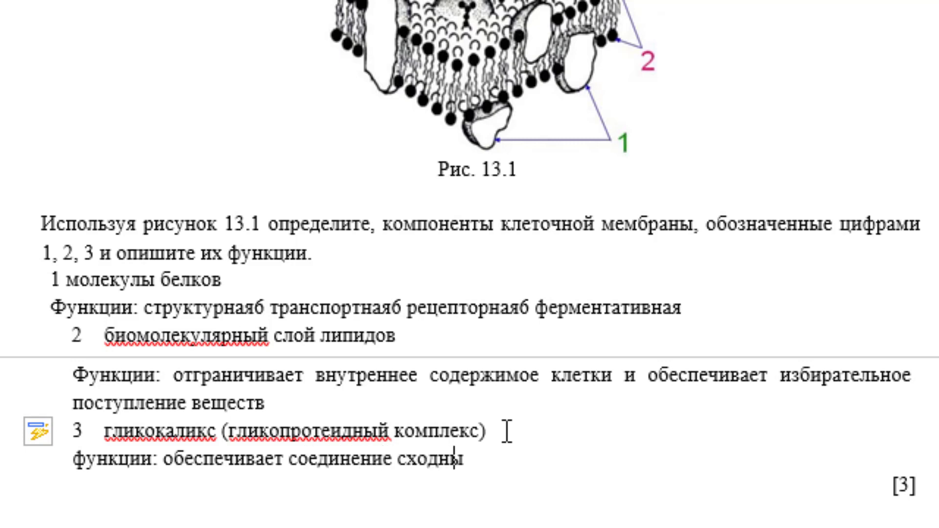
{"action": "type", "text": "х клето"}
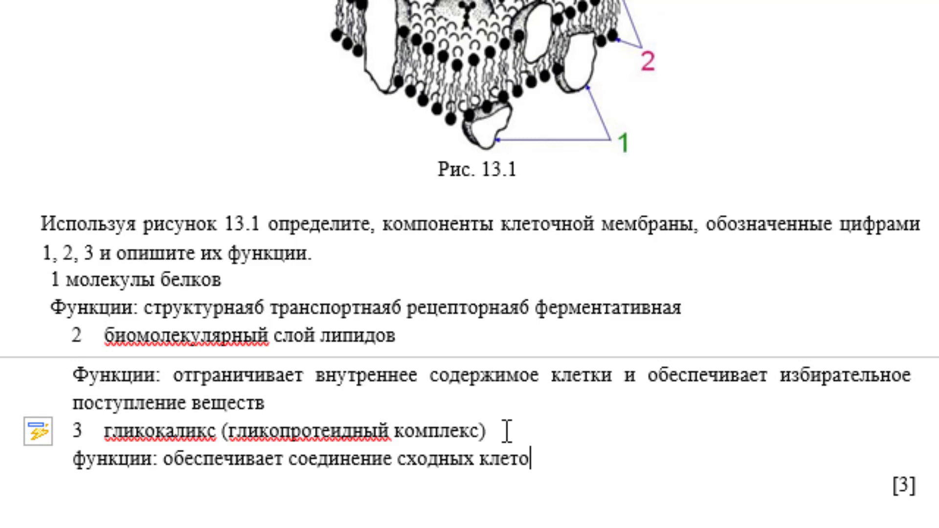
{"action": "type", "text": "к, в"}
{"action": "type", "text": "ыполн"}
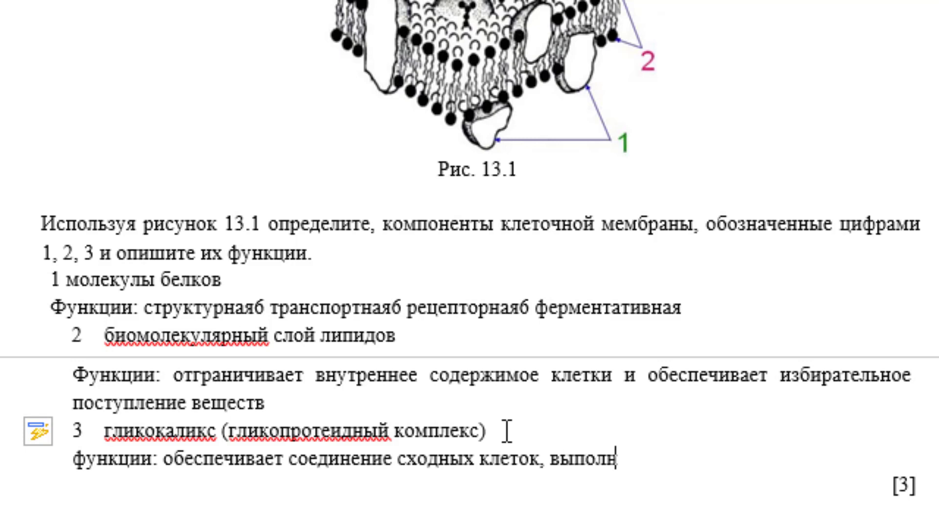
{"action": "type", "text": "яет ре"}
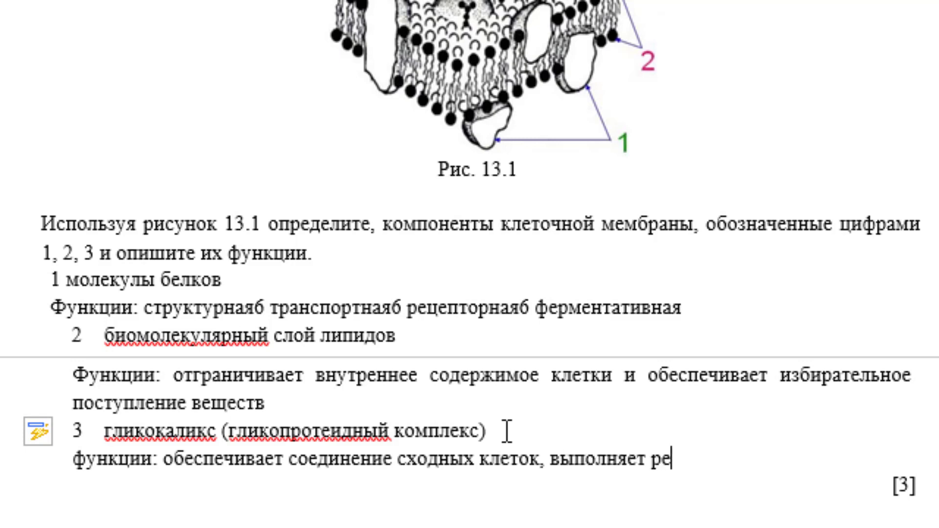
{"action": "type", "text": "цепторну"}
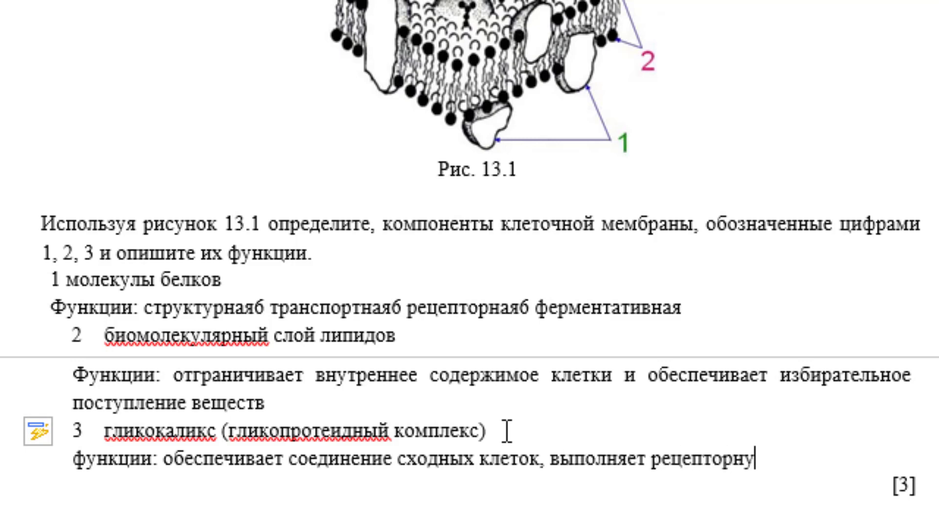
{"action": "type", "text": "ю ("}
{"action": "type", "text": "сигнальн"}
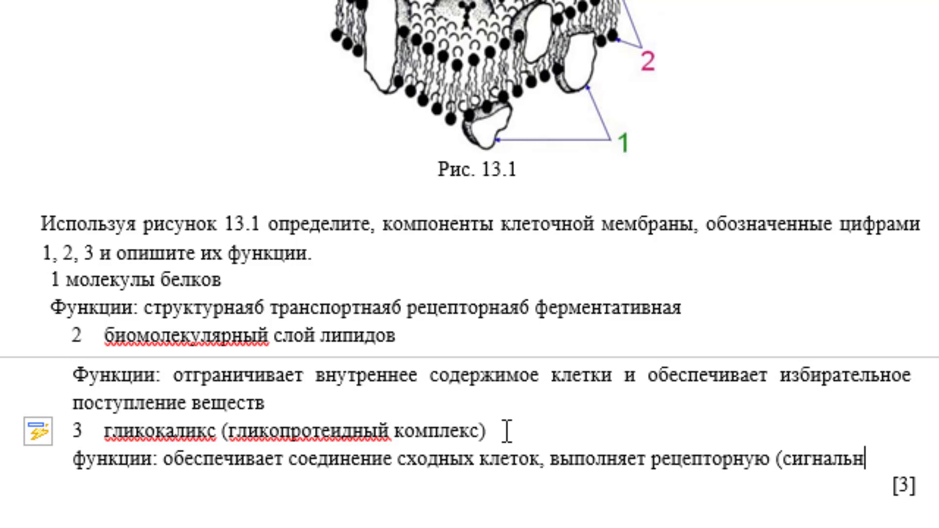
{"action": "type", "text": "ую)"}
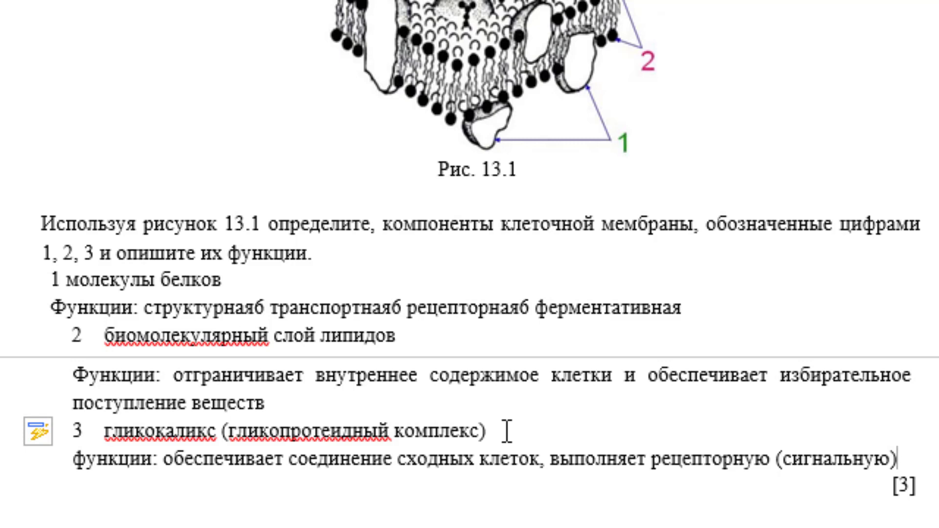
{"action": "type", "text": " функци"}
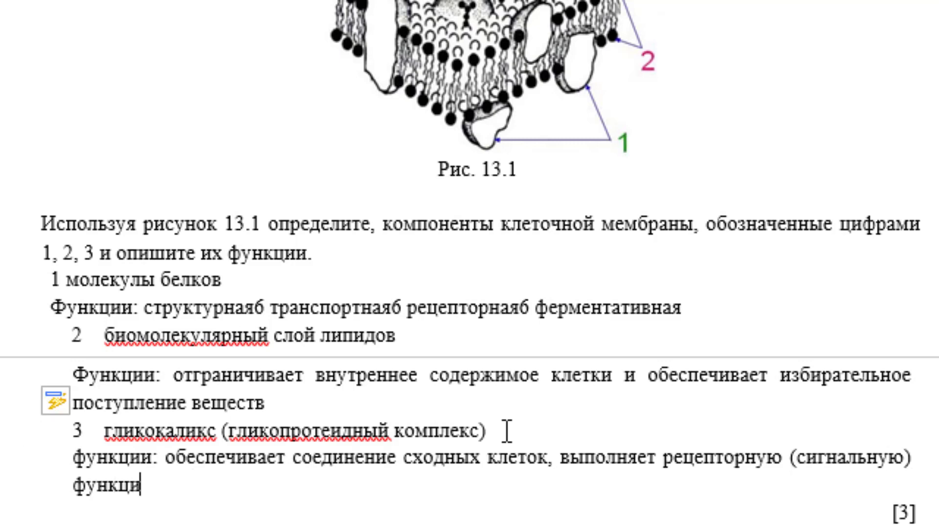
{"action": "type", "text": "ю"}
{"action": "scroll", "coordinate": [370, 347], "scroll_direction": "down", "scroll_amount": 3}
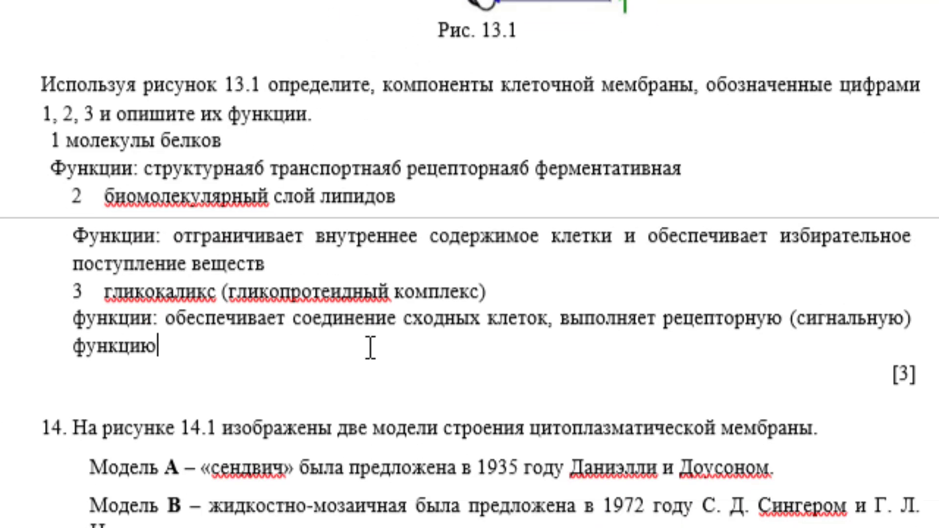
{"action": "scroll", "coordinate": [370, 348], "scroll_direction": "down", "scroll_amount": 3}
{"action": "scroll", "coordinate": [370, 348], "scroll_direction": "down", "scroll_amount": 3}
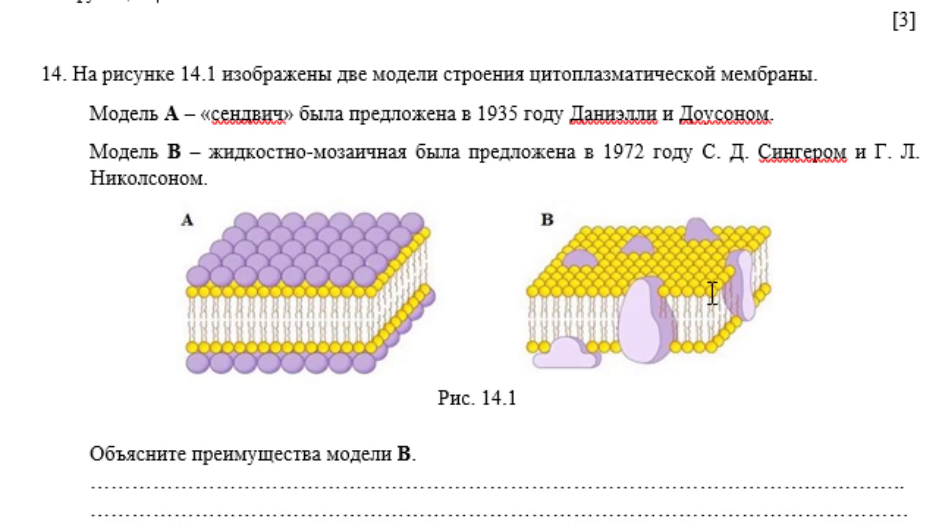
Step: Under question 14, type 'транспорт веществ проходит быстрее, так как интегральные белки погружены в мембрану полностью, а иногда даже пронизывают ее насквозь'
{"action": "scroll", "coordinate": [692, 299], "scroll_direction": "down", "scroll_amount": 1}
{"action": "scroll", "coordinate": [691, 299], "scroll_direction": "down", "scroll_amount": 2}
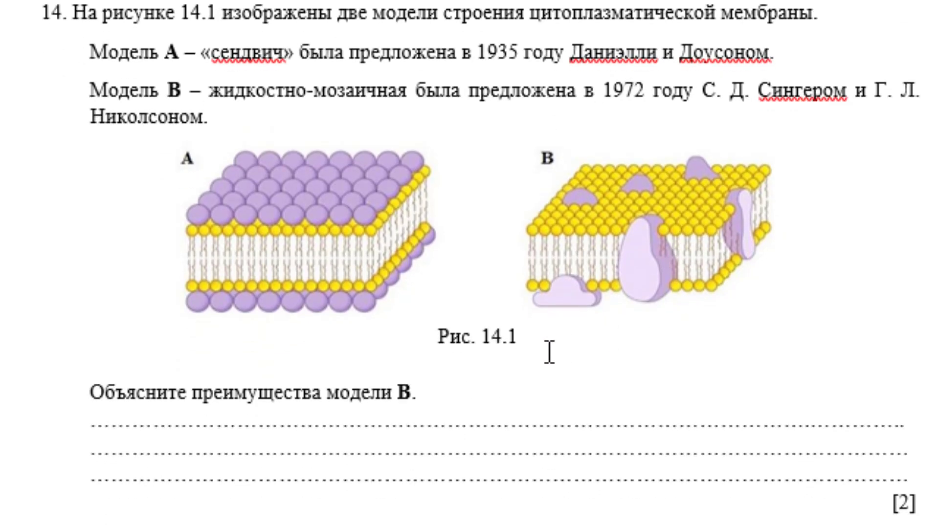
{"action": "scroll", "coordinate": [474, 357], "scroll_direction": "down", "scroll_amount": 3}
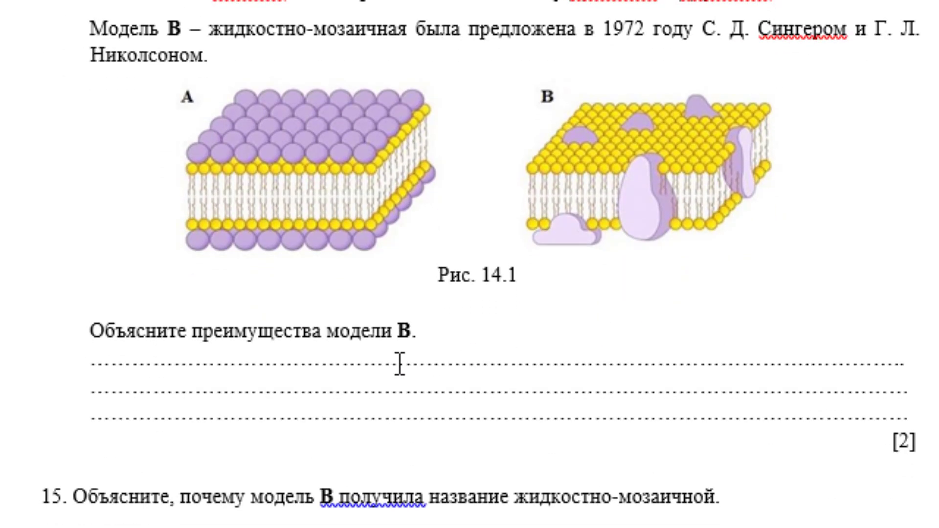
{"action": "left_click", "coordinate": [419, 330]}
{"action": "key", "text": "Return"}
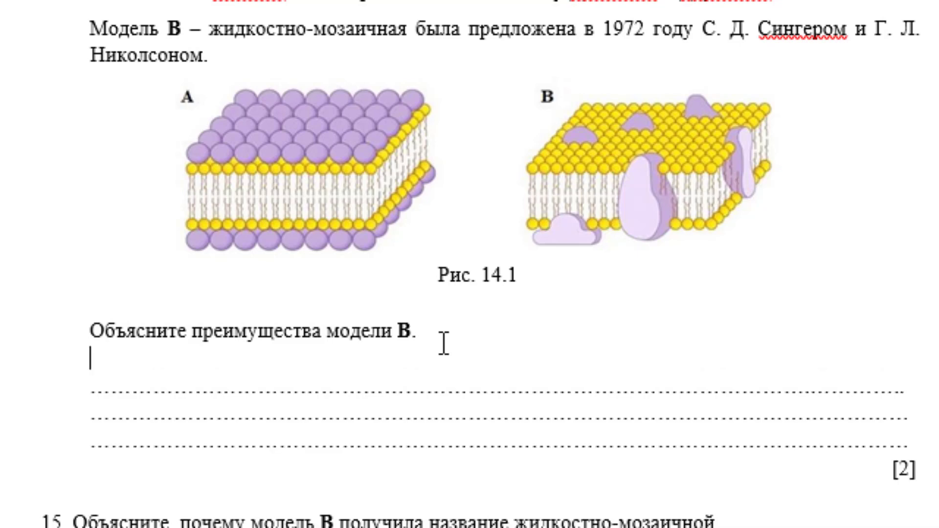
{"action": "type", "text": "тра"}
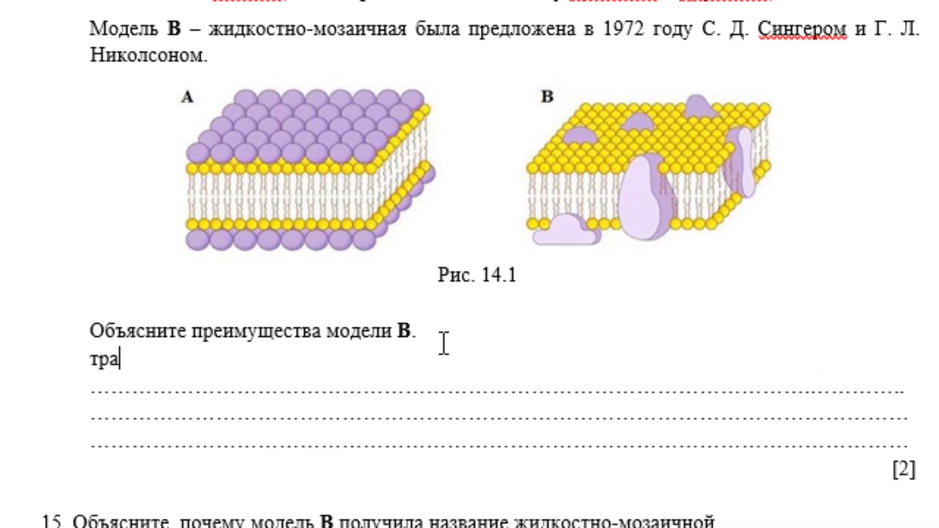
{"action": "type", "text": "нсо"}
{"action": "key", "text": "BackSpace"}
{"action": "type", "text": "по"}
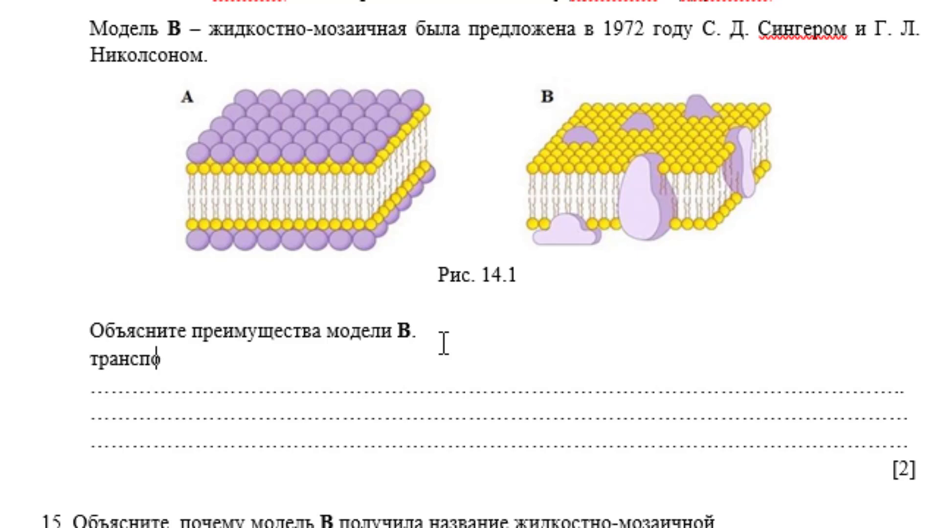
{"action": "type", "text": "рт веще"}
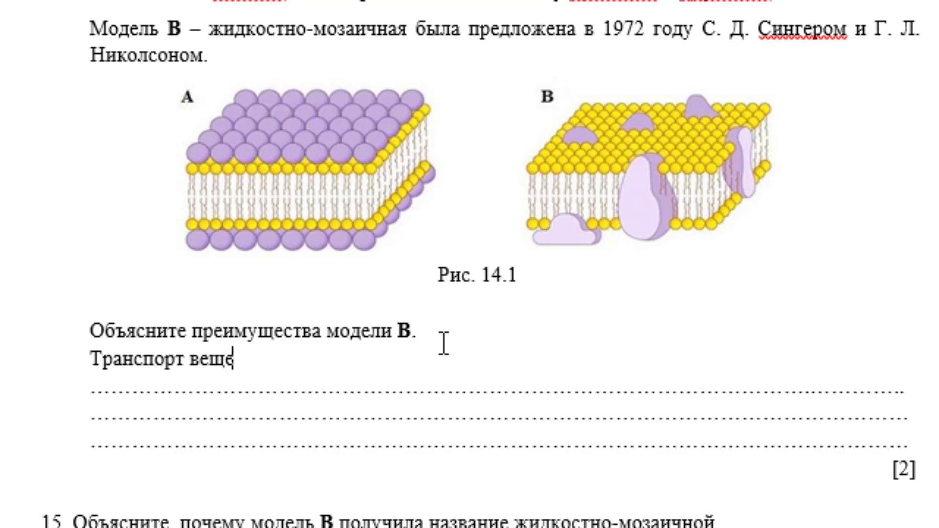
{"action": "type", "text": "ств п"}
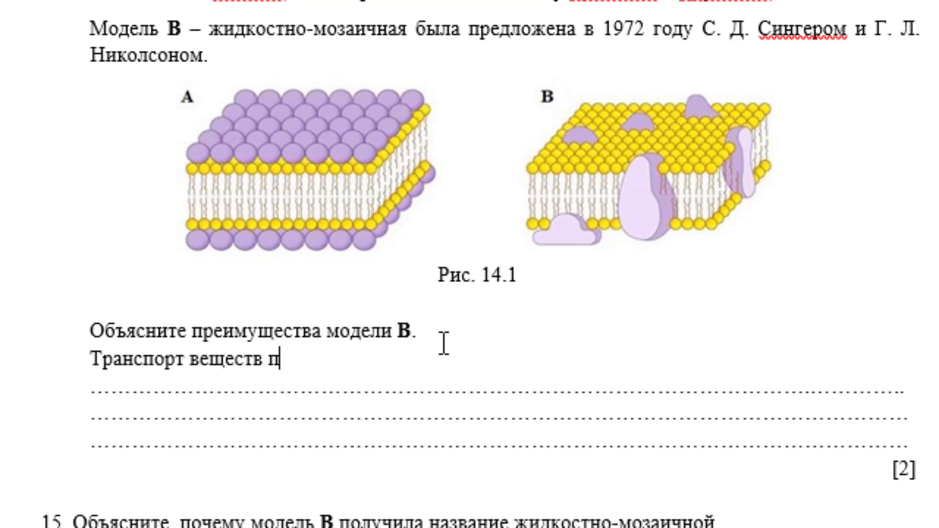
{"action": "type", "text": "роходи"}
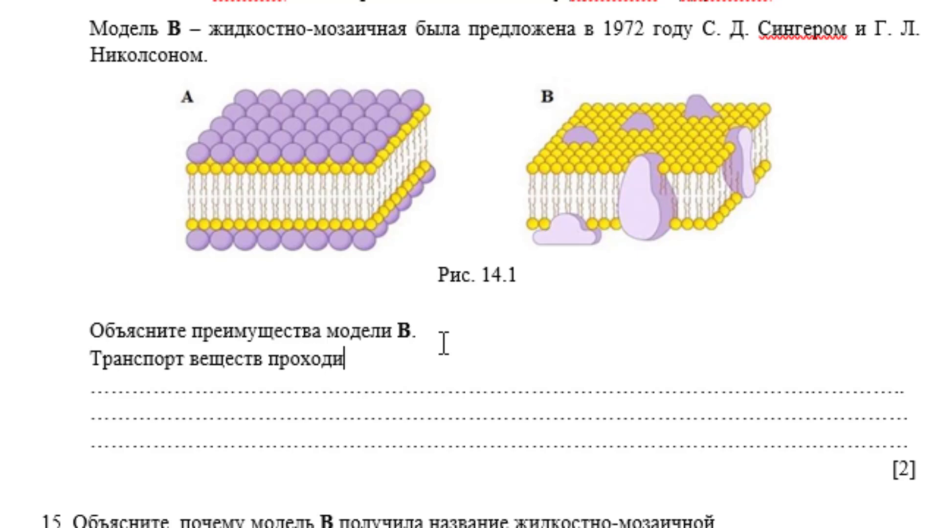
{"action": "type", "text": "т быс"}
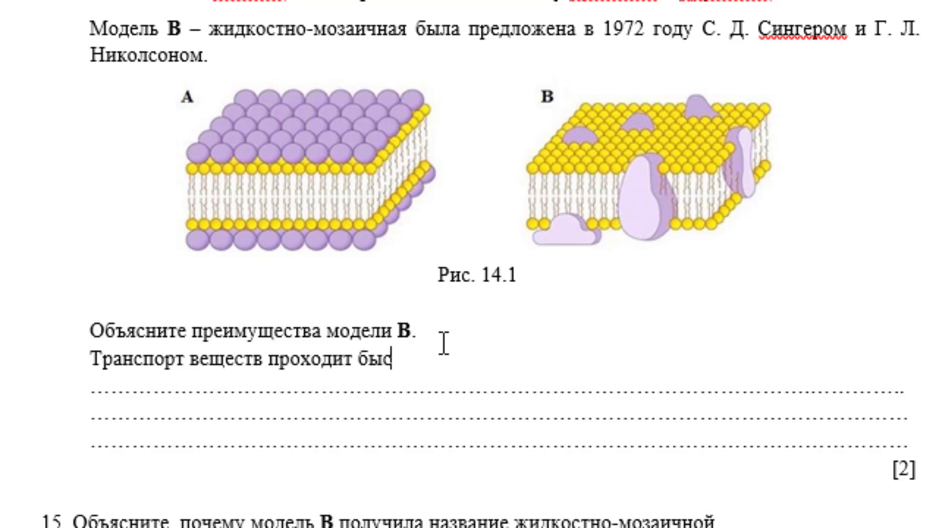
{"action": "type", "text": "трее,"}
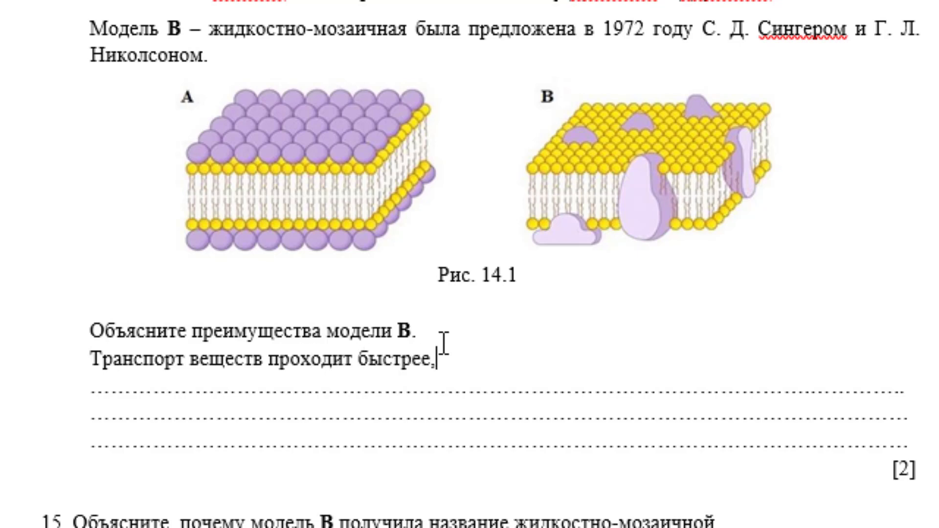
{"action": "type", "text": " так как ин"}
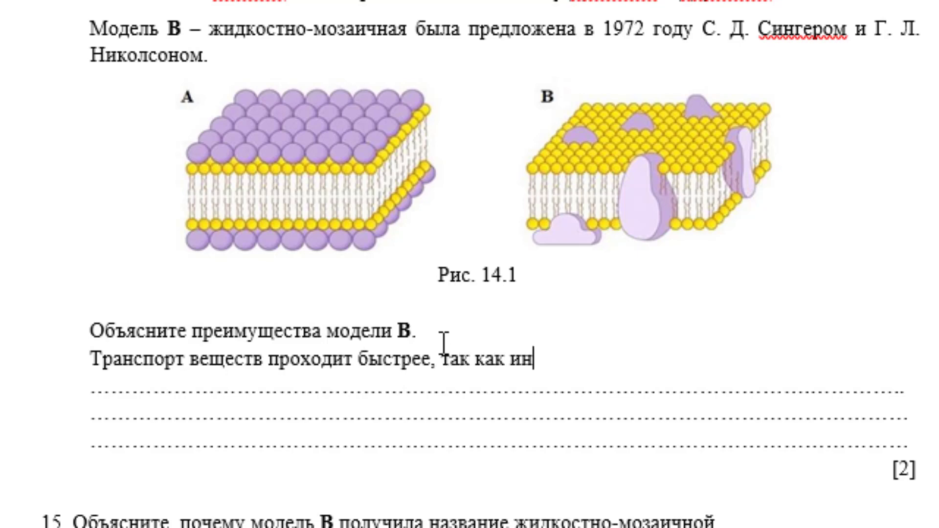
{"action": "type", "text": "тегральны"}
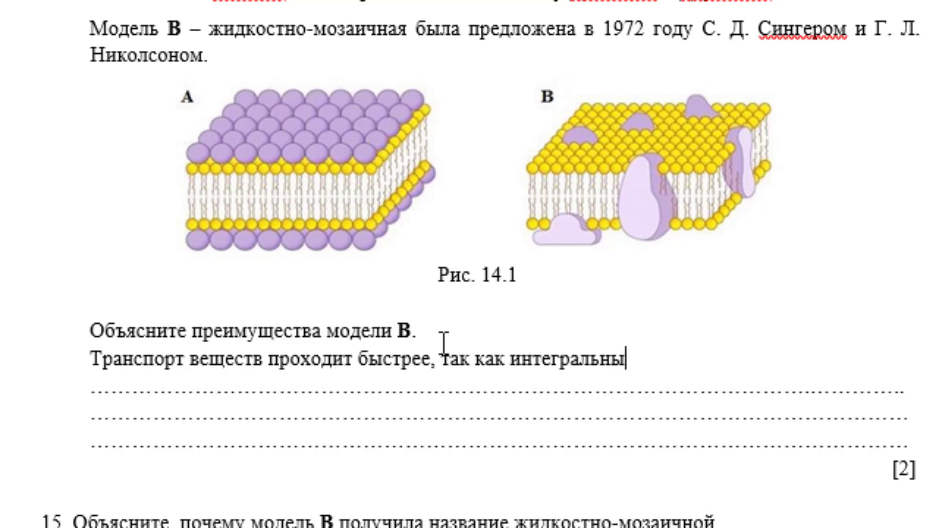
{"action": "type", "text": "е б"}
{"action": "key", "text": "BackSpace"}
{"action": "type", "text": "л"}
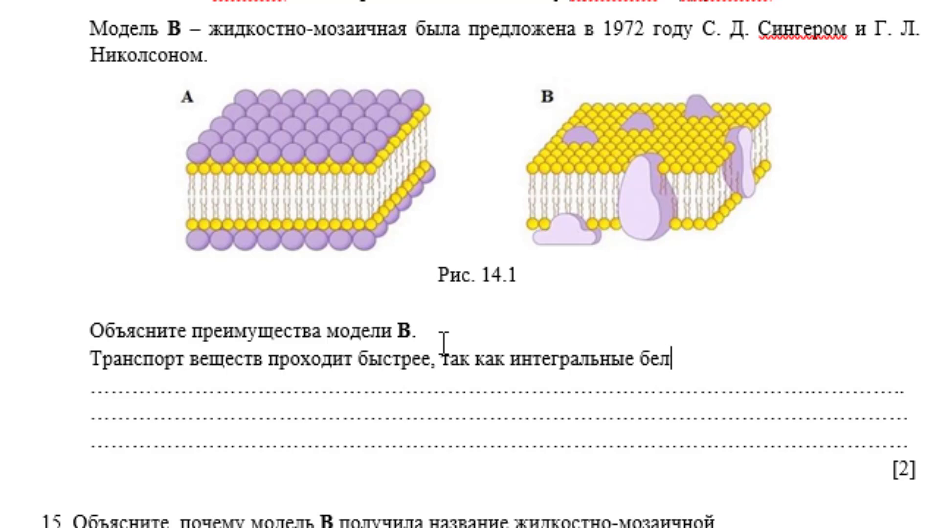
{"action": "type", "text": "ки по"}
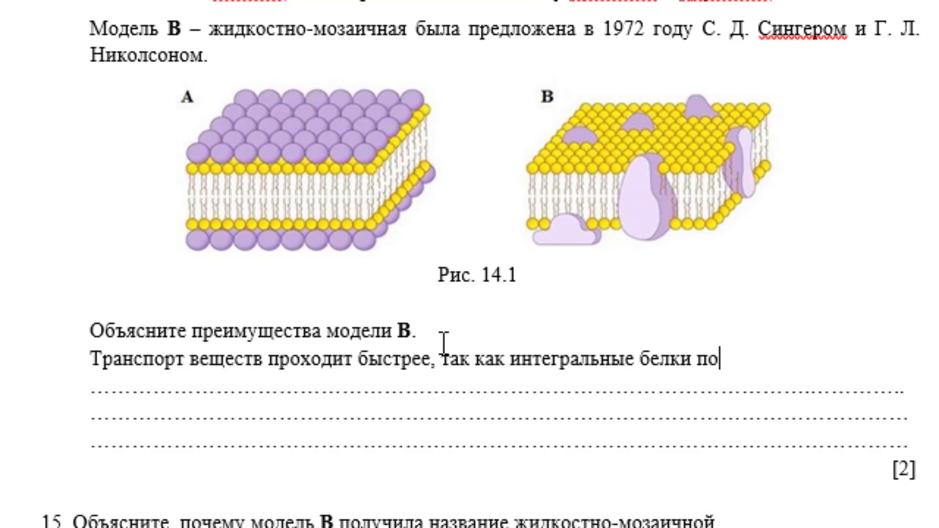
{"action": "type", "text": "гружены в"}
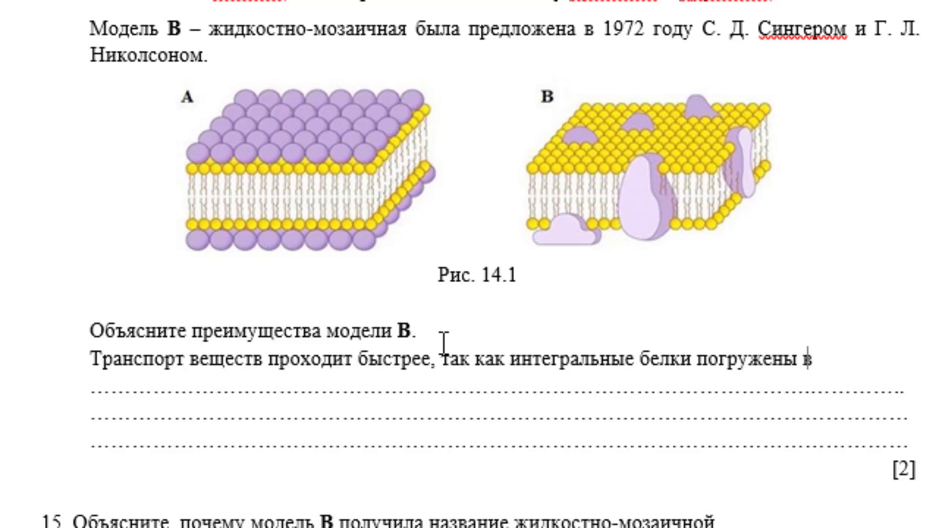
{"action": "type", "text": " мембра"}
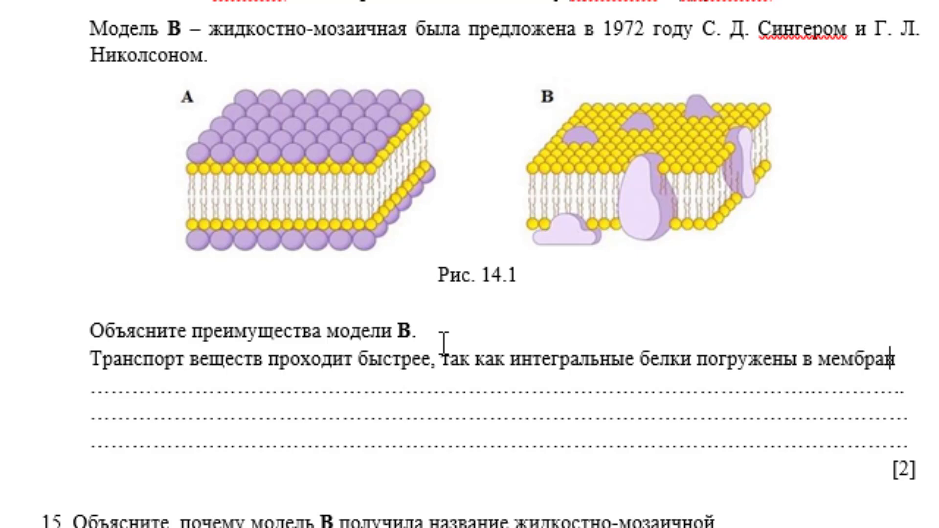
{"action": "type", "text": "ну "}
{"action": "type", "text": "полность"}
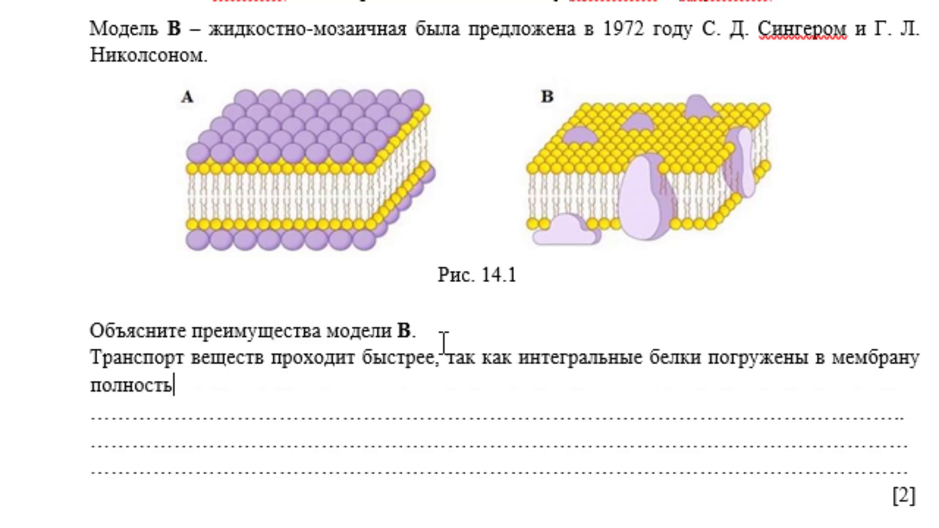
{"action": "type", "text": "ю, а "}
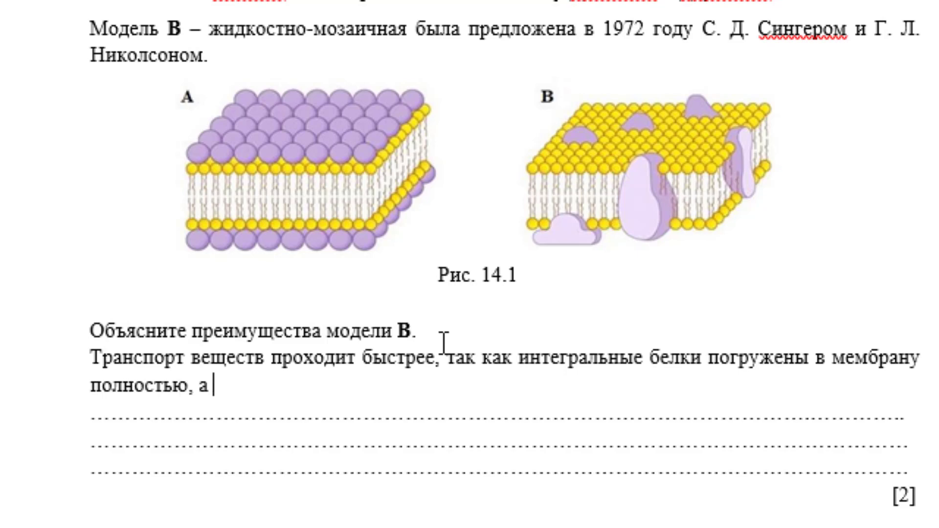
{"action": "type", "text": "иногда "}
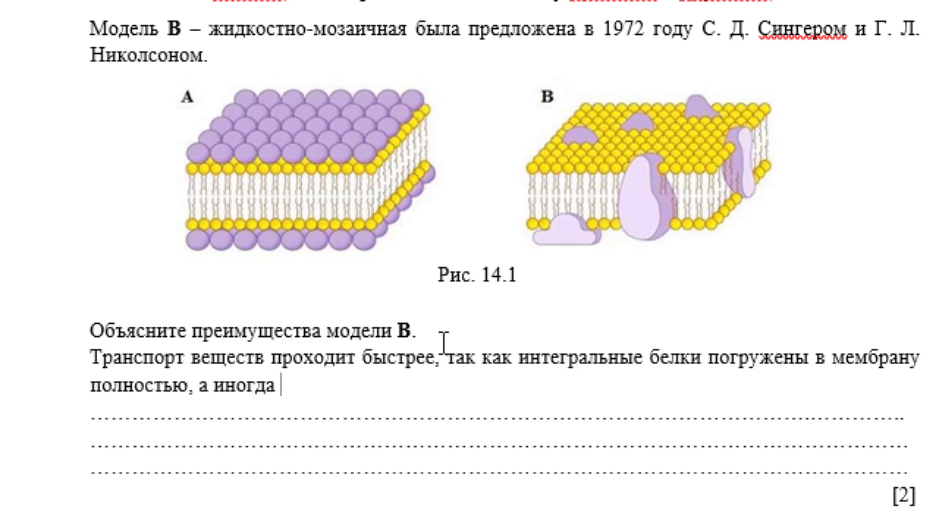
{"action": "type", "text": "даже"}
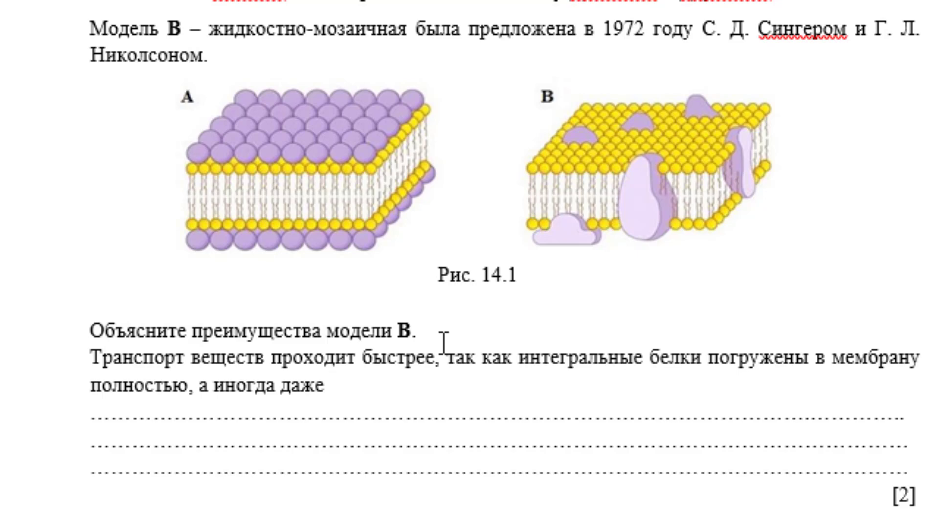
{"action": "type", "text": " при"}
{"action": "key", "text": "BackSpace"}
{"action": "type", "text": "онизыв"}
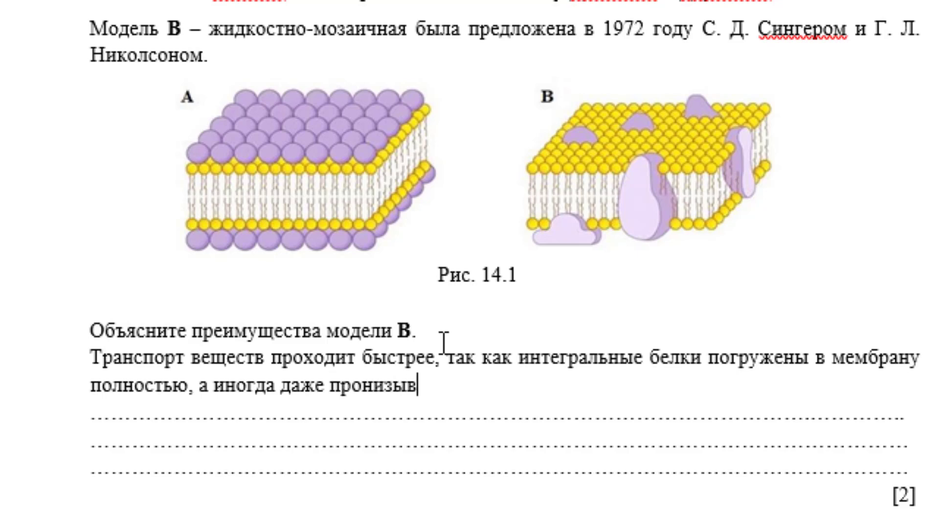
{"action": "type", "text": "аю"}
{"action": "type", "text": "т ее"}
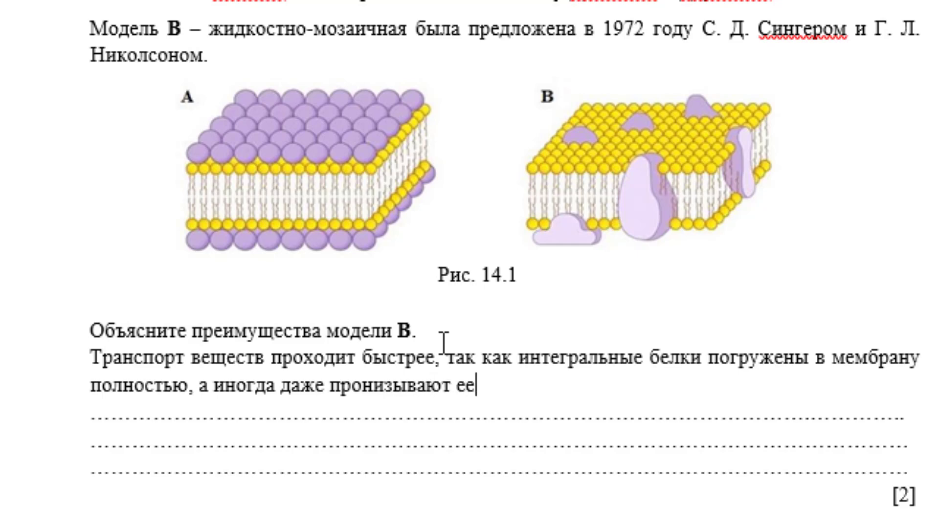
{"action": "type", "text": " насквозь"}
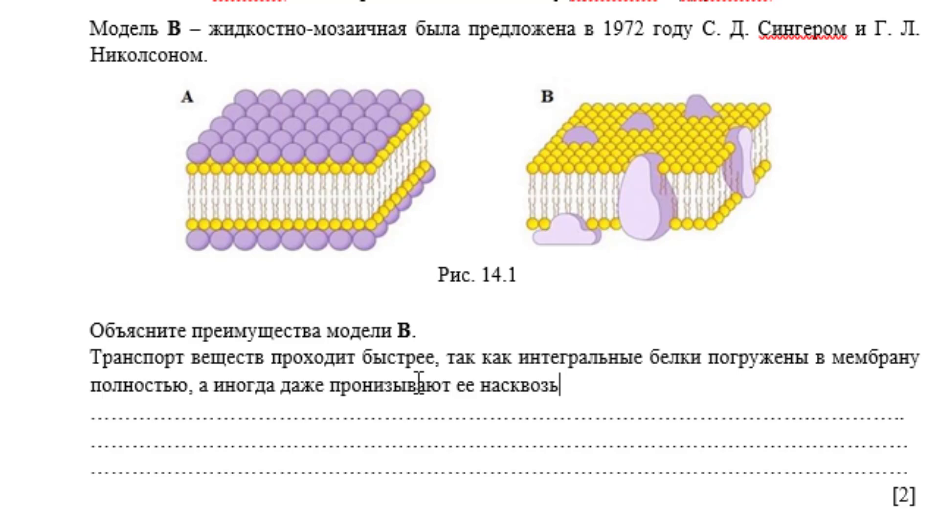
Step: Insert a new empty line directly after the end of question 15's sentence
{"action": "scroll", "coordinate": [418, 383], "scroll_direction": "down", "scroll_amount": 2}
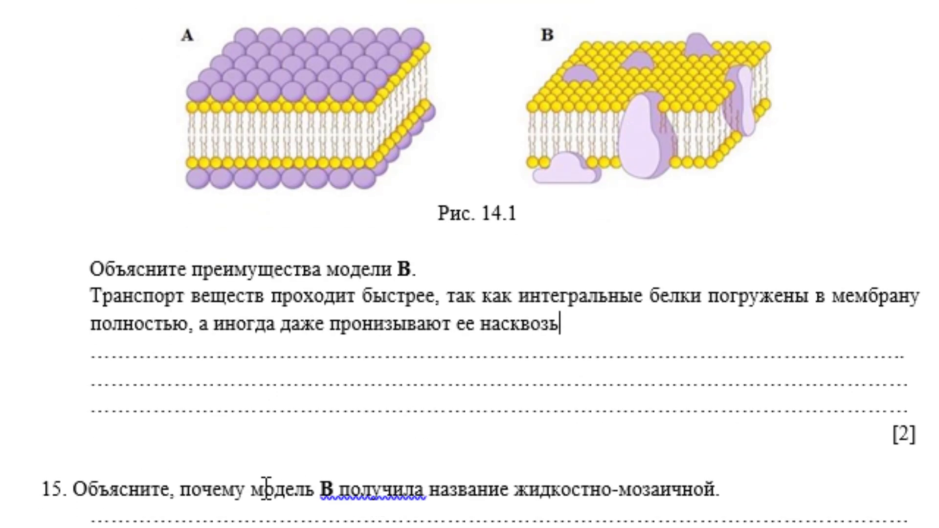
{"action": "left_click", "coordinate": [390, 478]}
{"action": "left_click", "coordinate": [736, 489]}
{"action": "key", "text": "Return"}
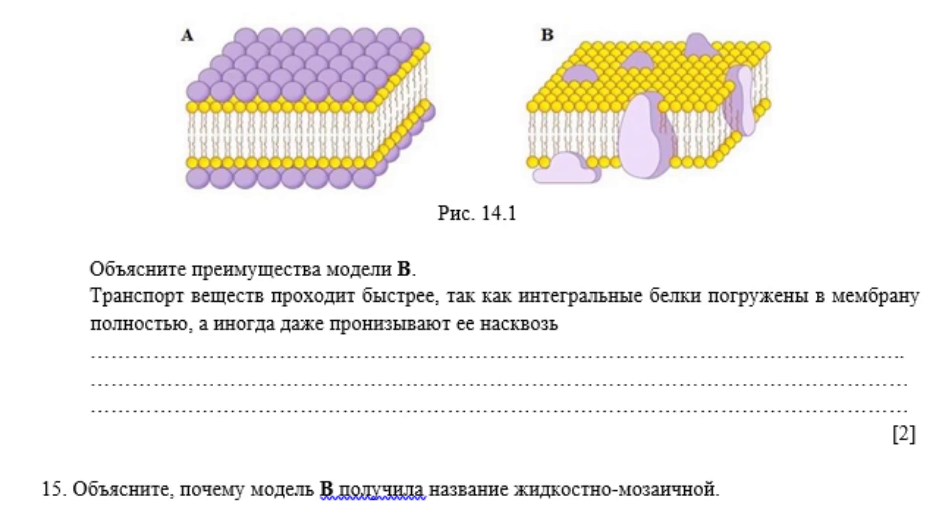
{"action": "scroll", "coordinate": [469, 264], "scroll_direction": "down", "scroll_amount": 3}
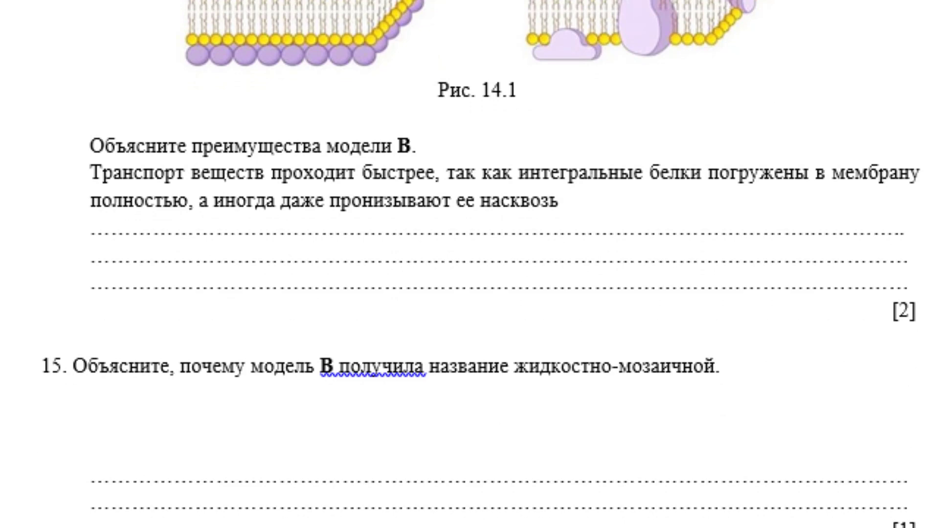
Step: Type the question 15 answer 'большая часть белков плавает в жидком фосфолипидном бислое, образуя мозаику, постоянно меняющую свой узор'
{"action": "type", "text": "большая ч"}
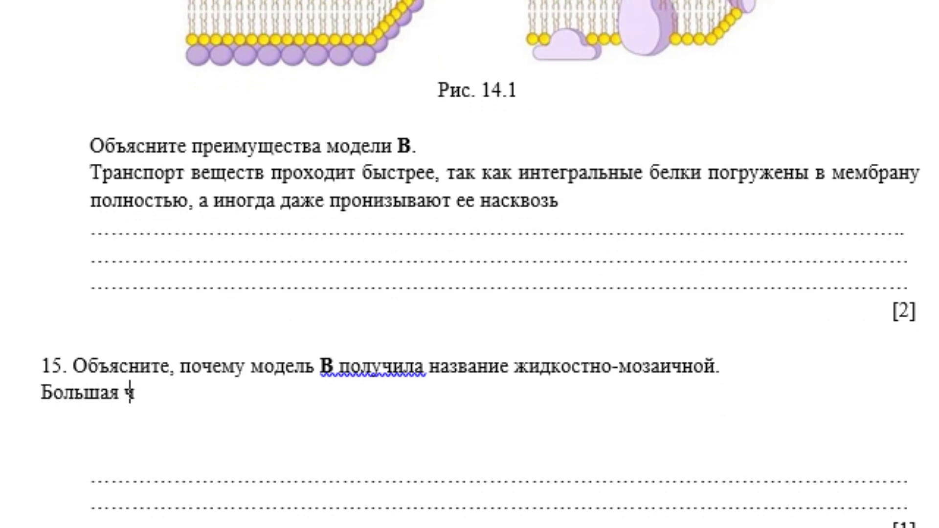
{"action": "type", "text": "асть"}
{"action": "key", "text": "BackSpace"}
{"action": "key", "text": "BackSpace"}
{"action": "type", "text": "ть"}
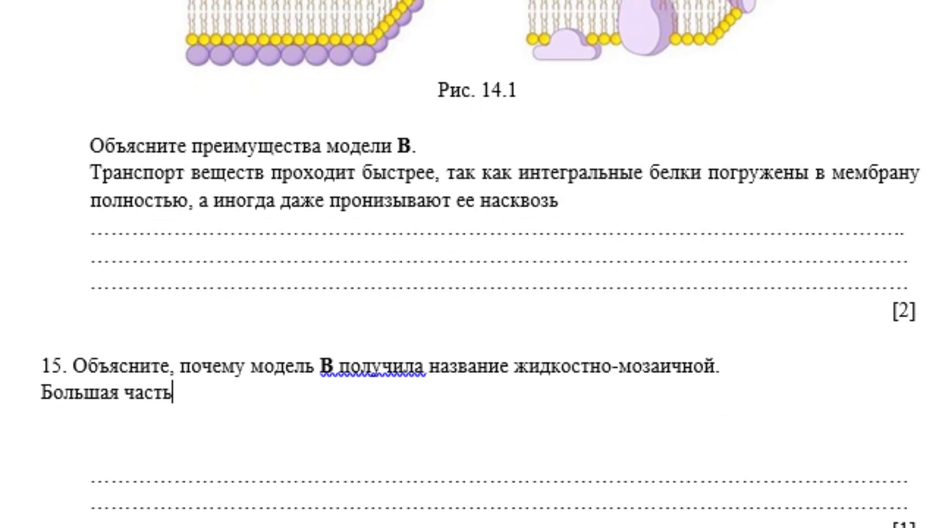
{"action": "type", "text": " бе"}
{"action": "type", "text": "лко п"}
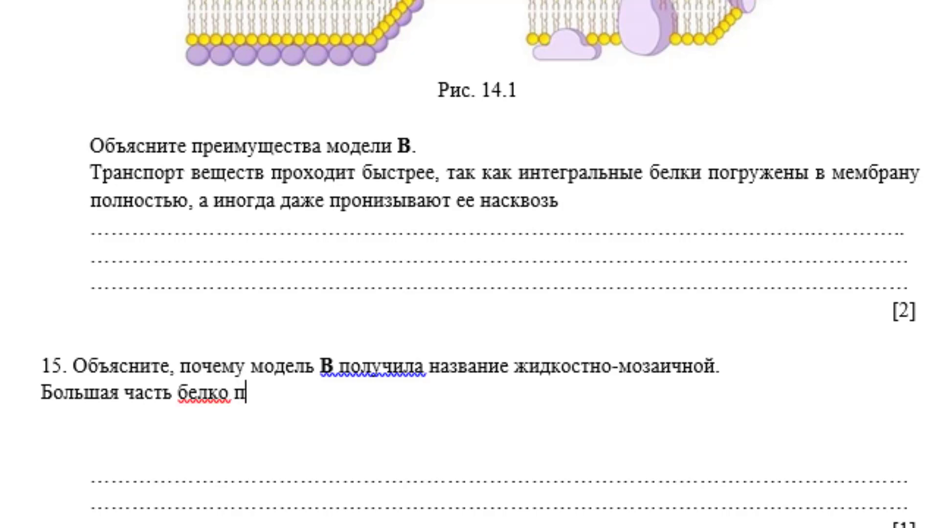
{"action": "type", "text": "лаваетв"}
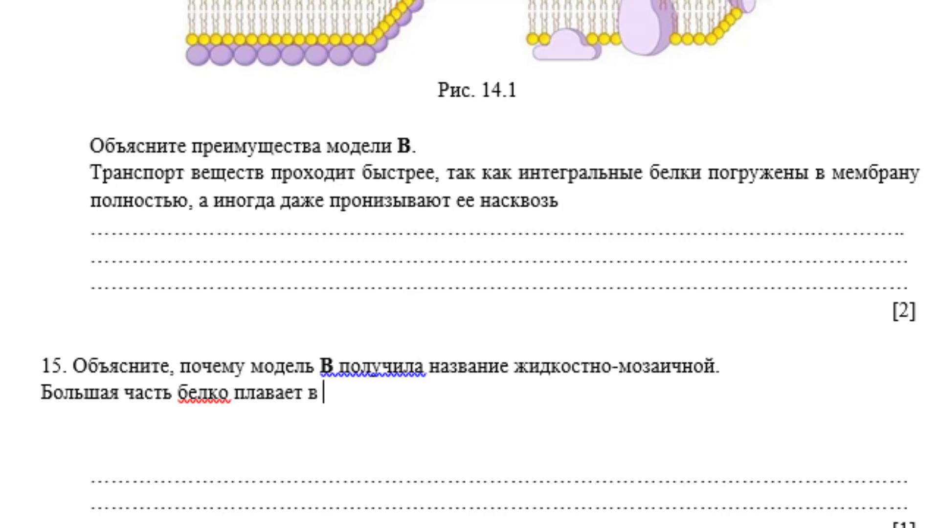
{"action": "type", "text": " жидком"}
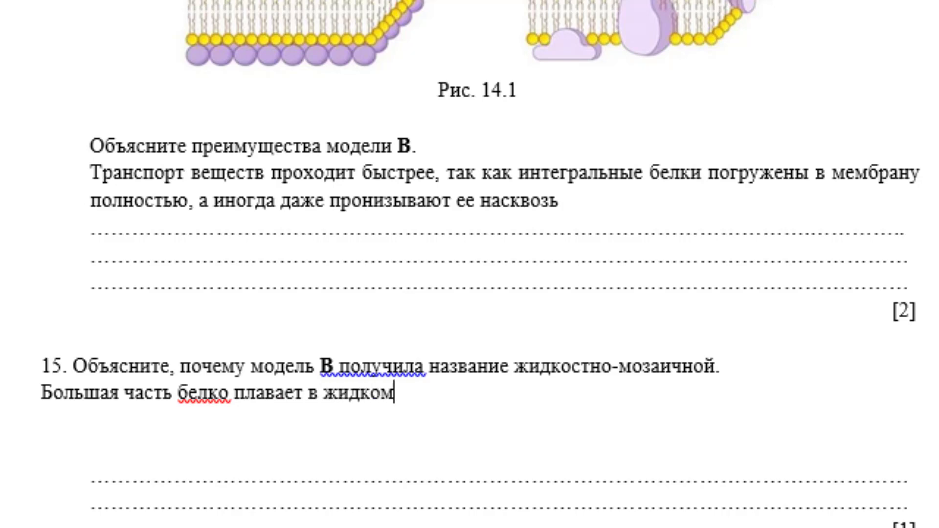
{"action": "type", "text": " фос"}
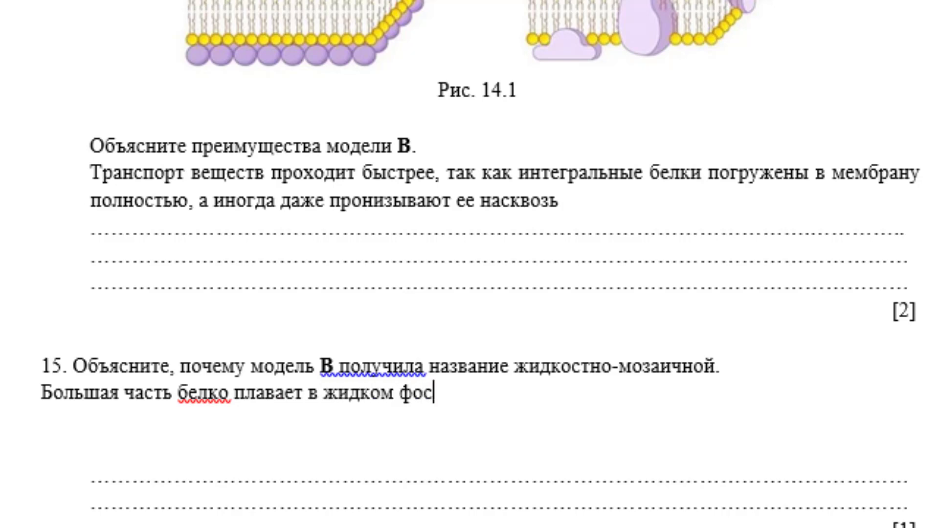
{"action": "type", "text": "фолип"}
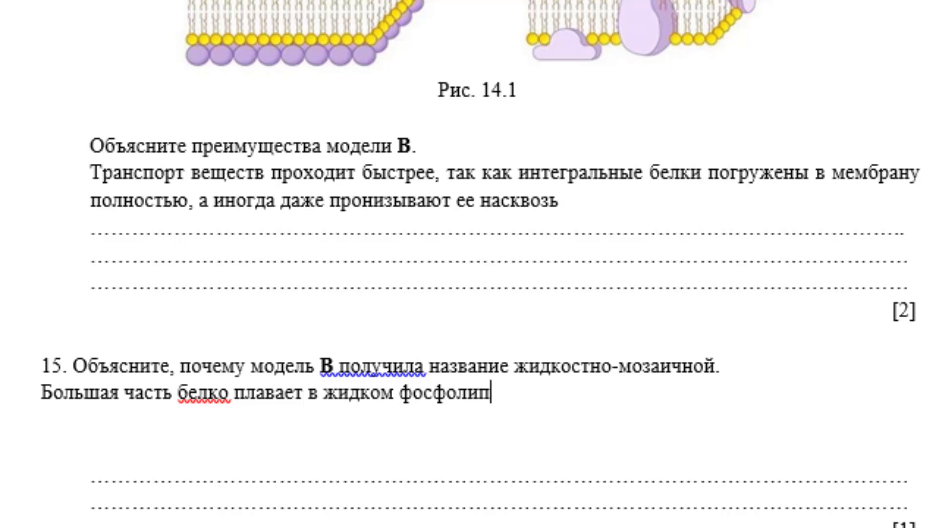
{"action": "type", "text": "идном"}
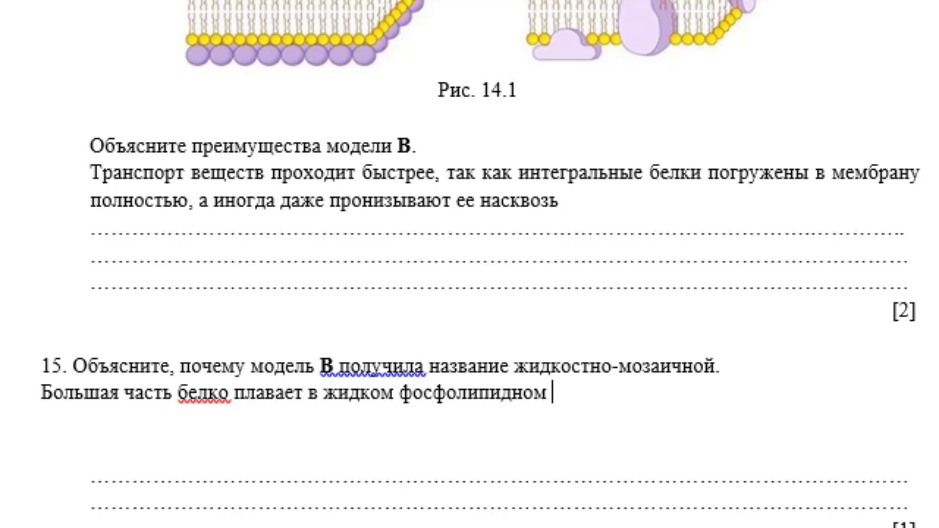
{"action": "type", "text": " бислое"}
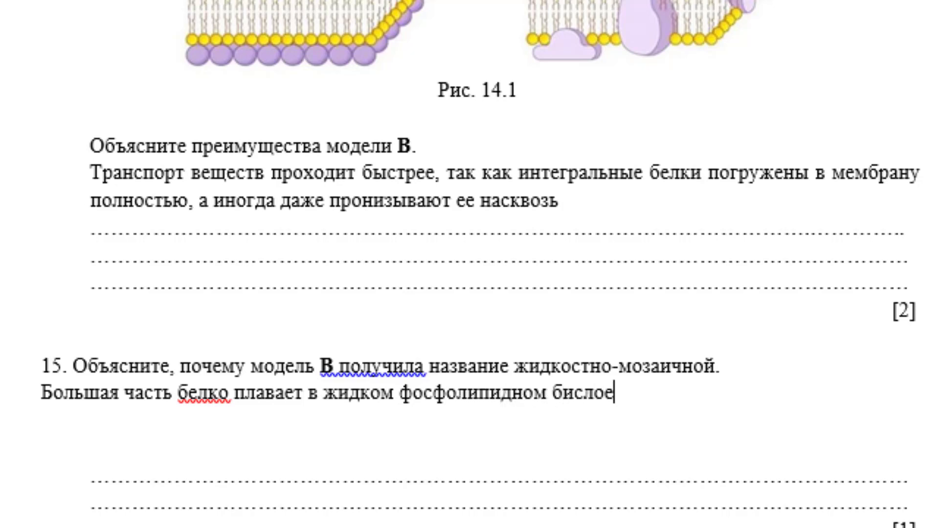
{"action": "type", "text": ", с"}
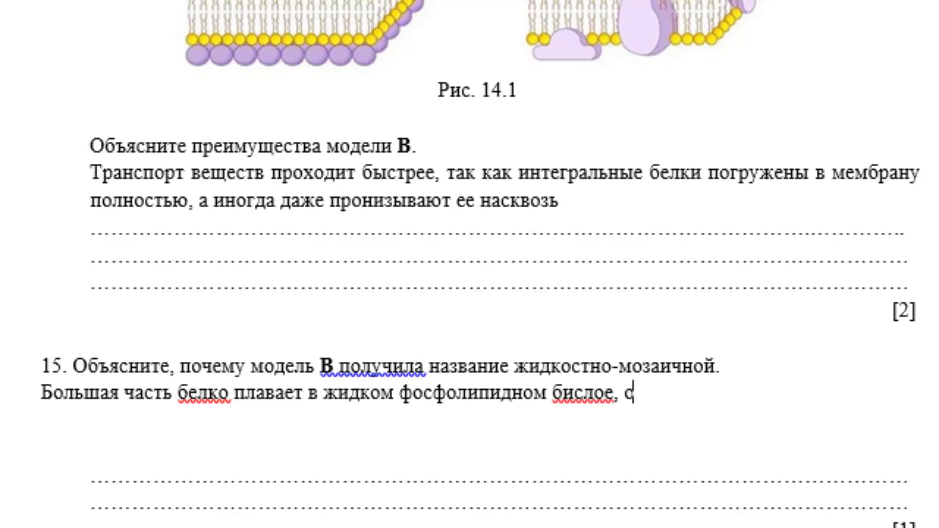
{"action": "key", "text": "BackSpace"}
{"action": "type", "text": "образуя"}
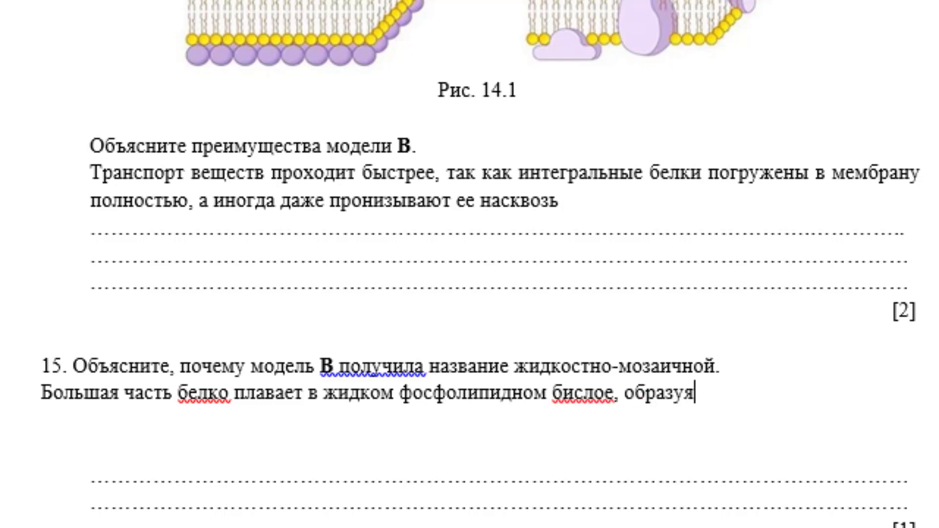
{"action": "type", "text": " в нем"}
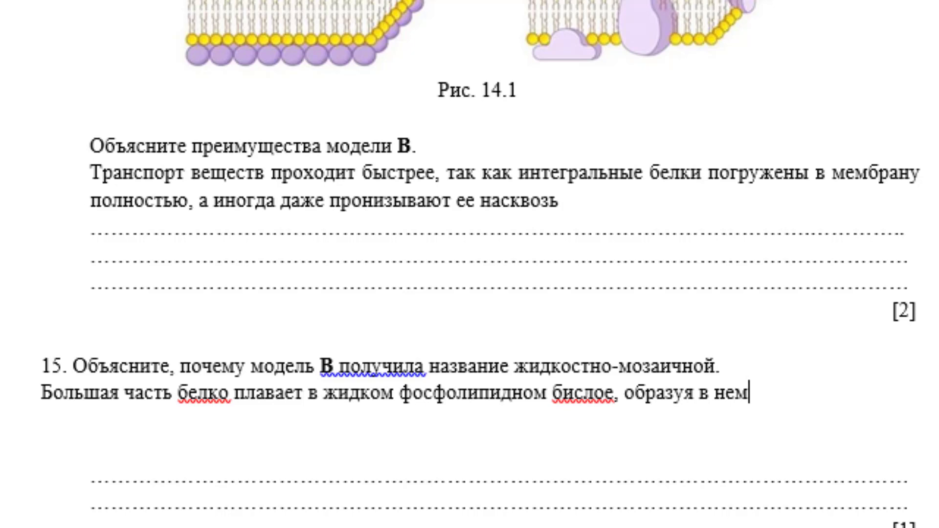
{"action": "type", "text": " своео"}
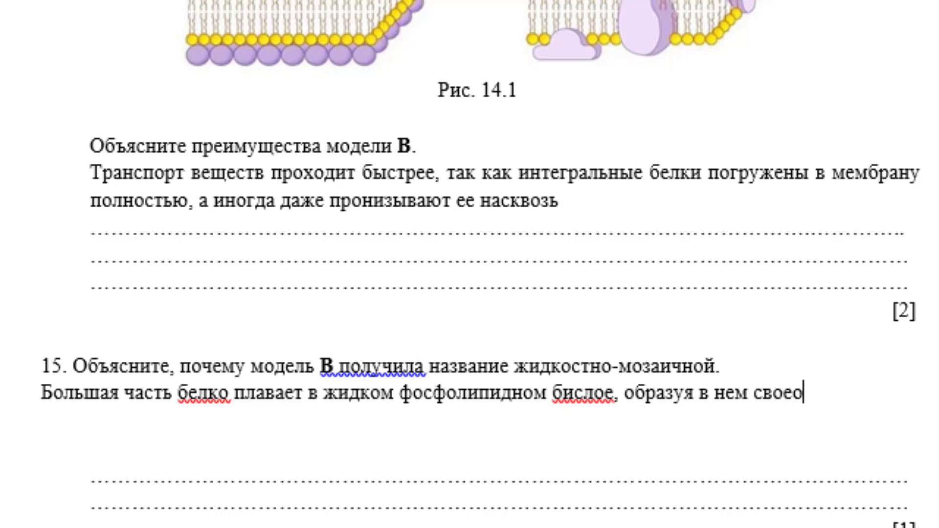
{"action": "type", "text": "бра"}
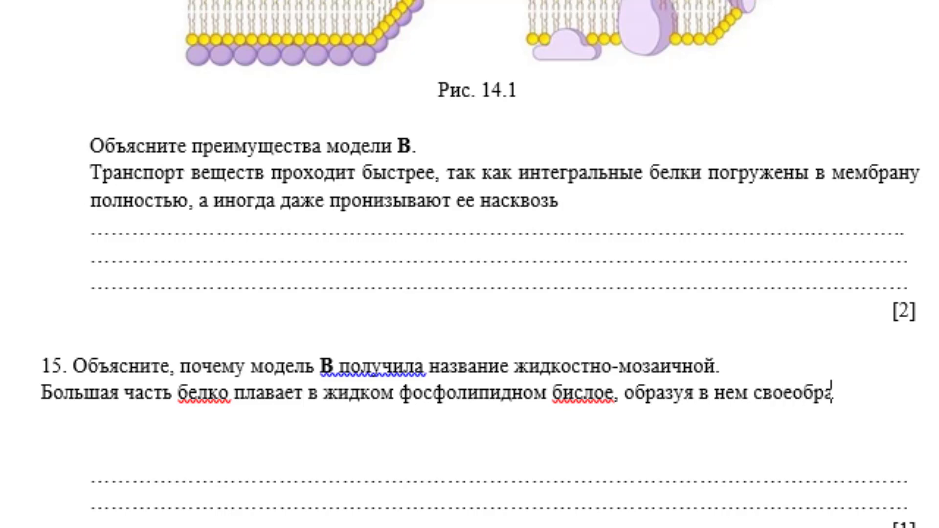
{"action": "type", "text": "знуюмоз"}
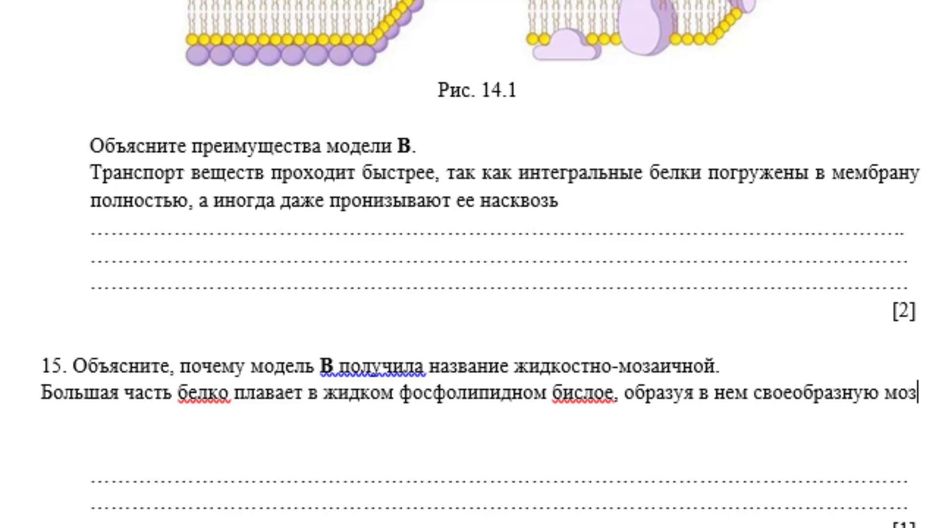
{"action": "type", "text": "аику,"}
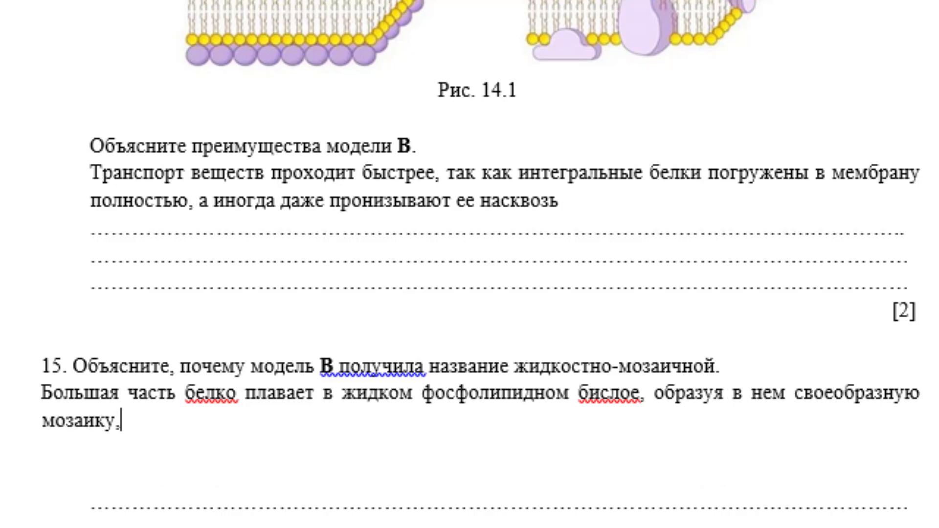
{"action": "type", "text": " постоянно"}
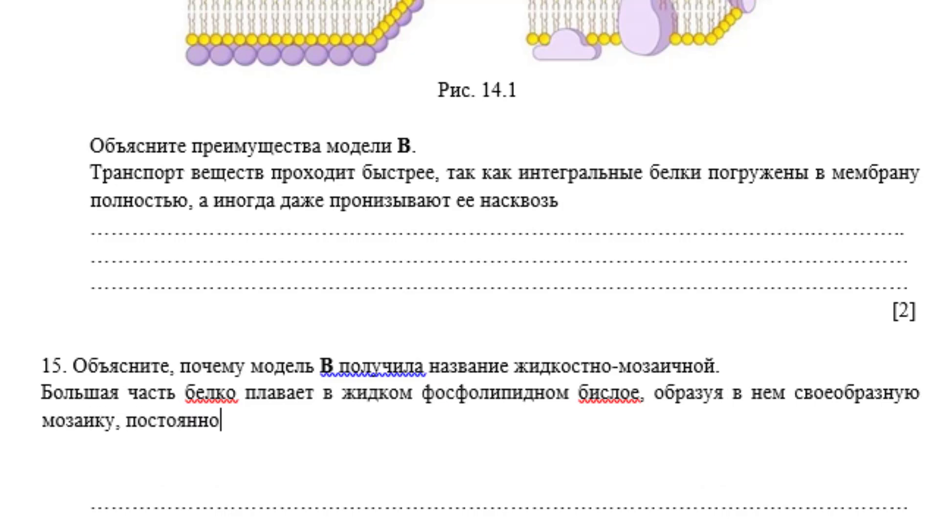
{"action": "type", "text": "мея"}
{"action": "key", "text": "BackSpace"}
{"action": "type", "text": "няю"}
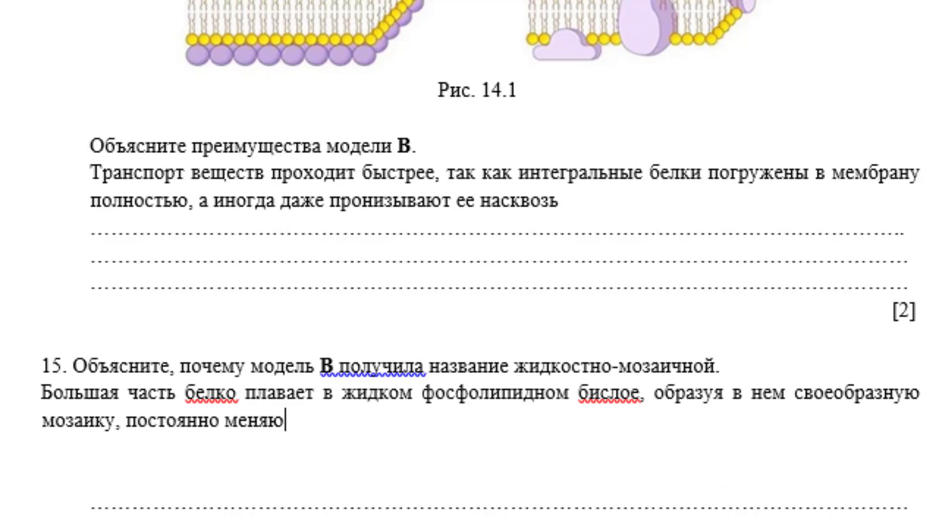
{"action": "type", "text": "щую с"}
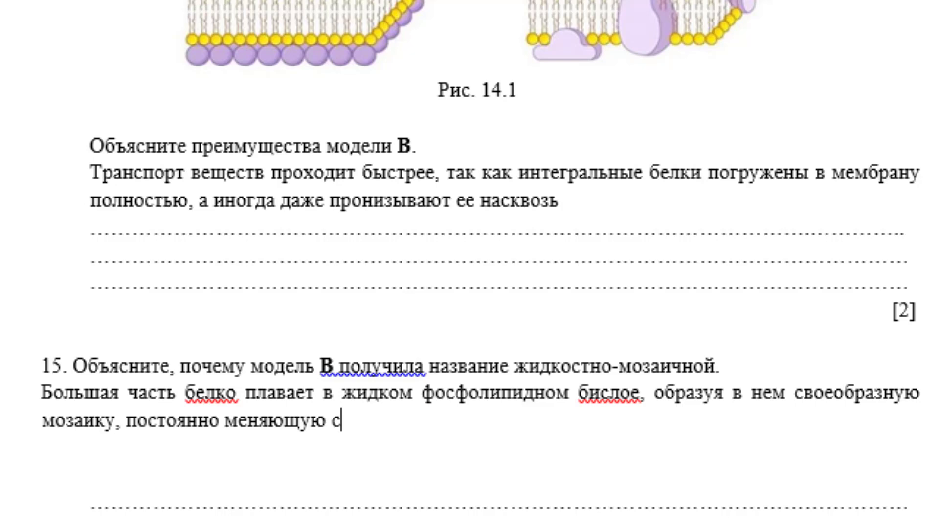
{"action": "type", "text": "вой узор"}
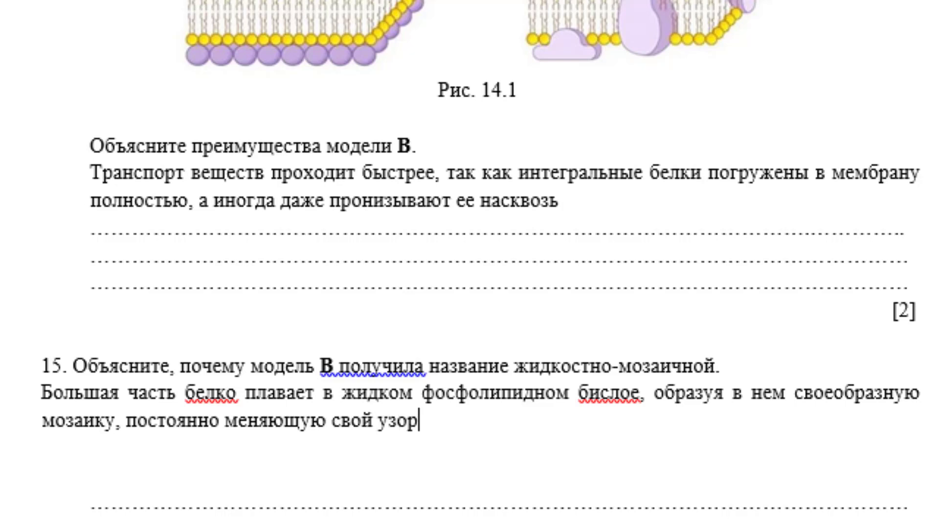